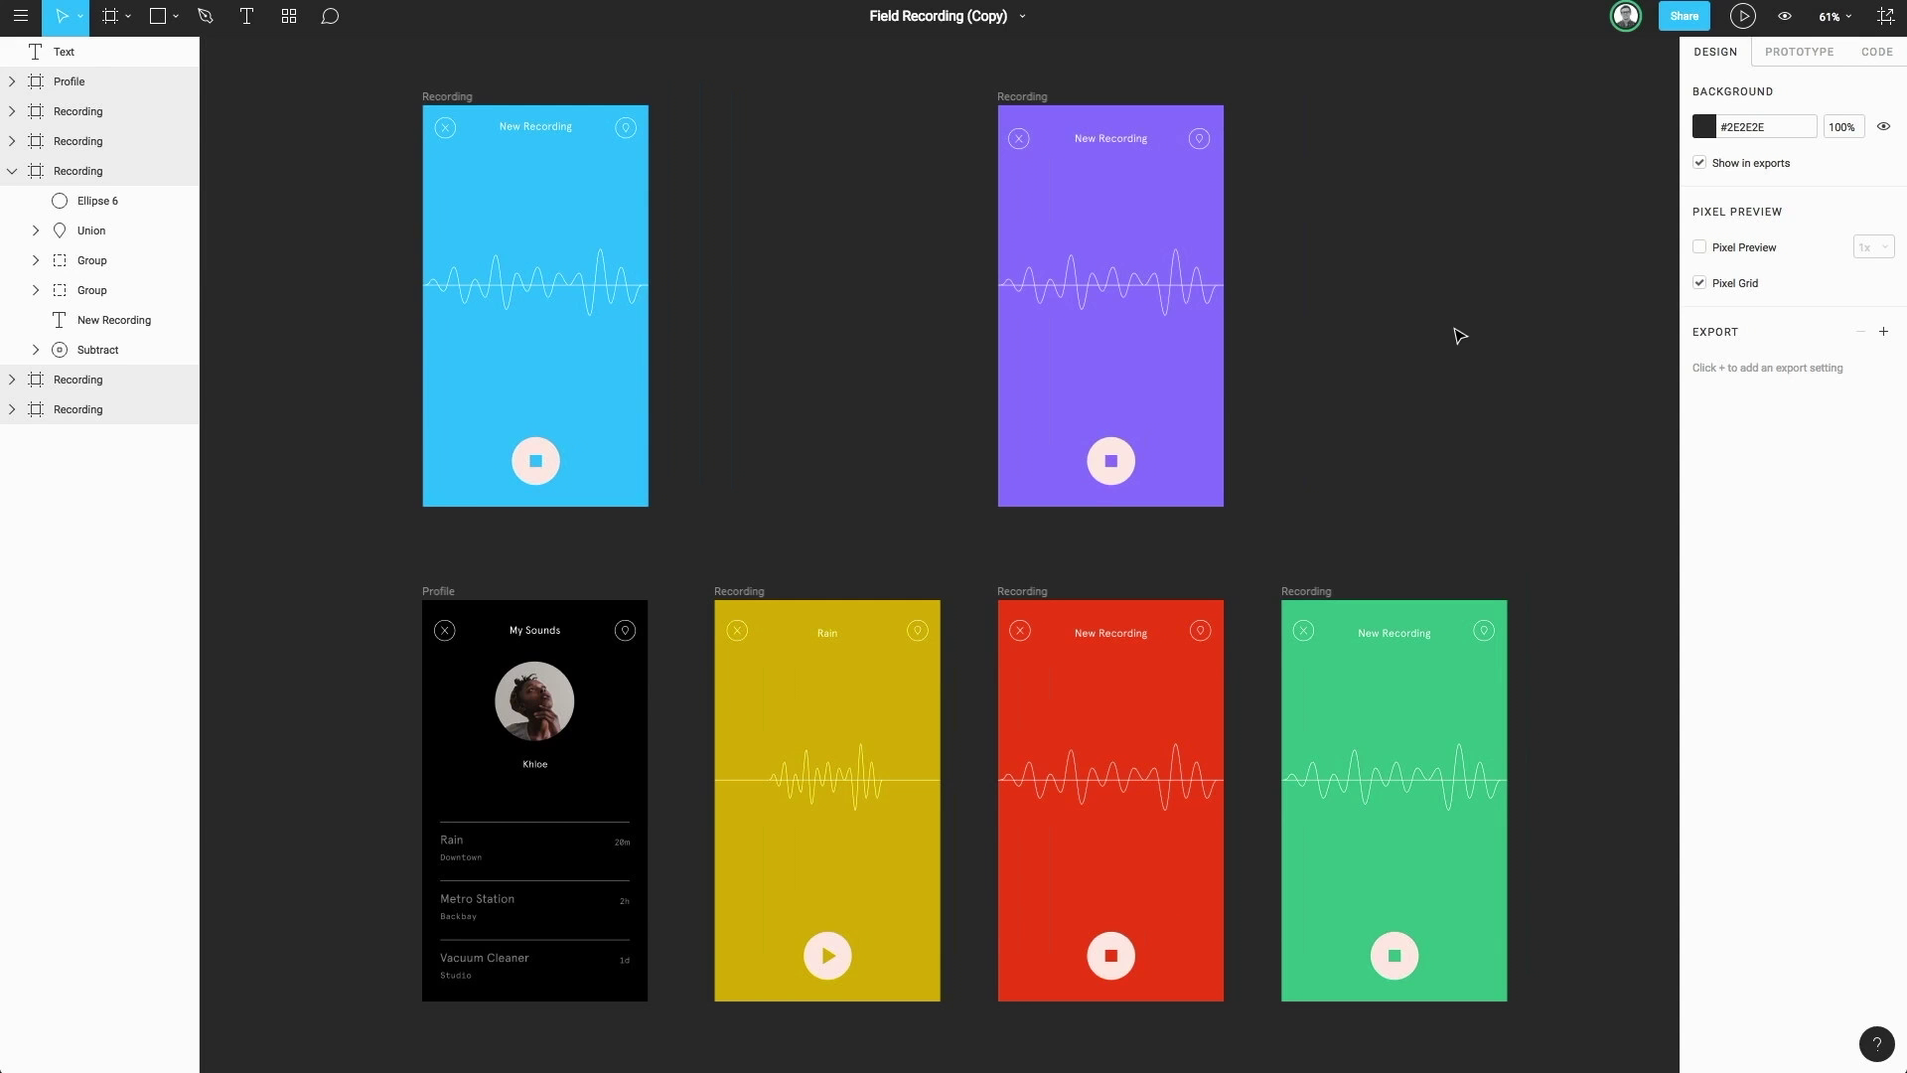
Launch the Field Recording prototype presentation from the top-right Present button
click(1743, 17)
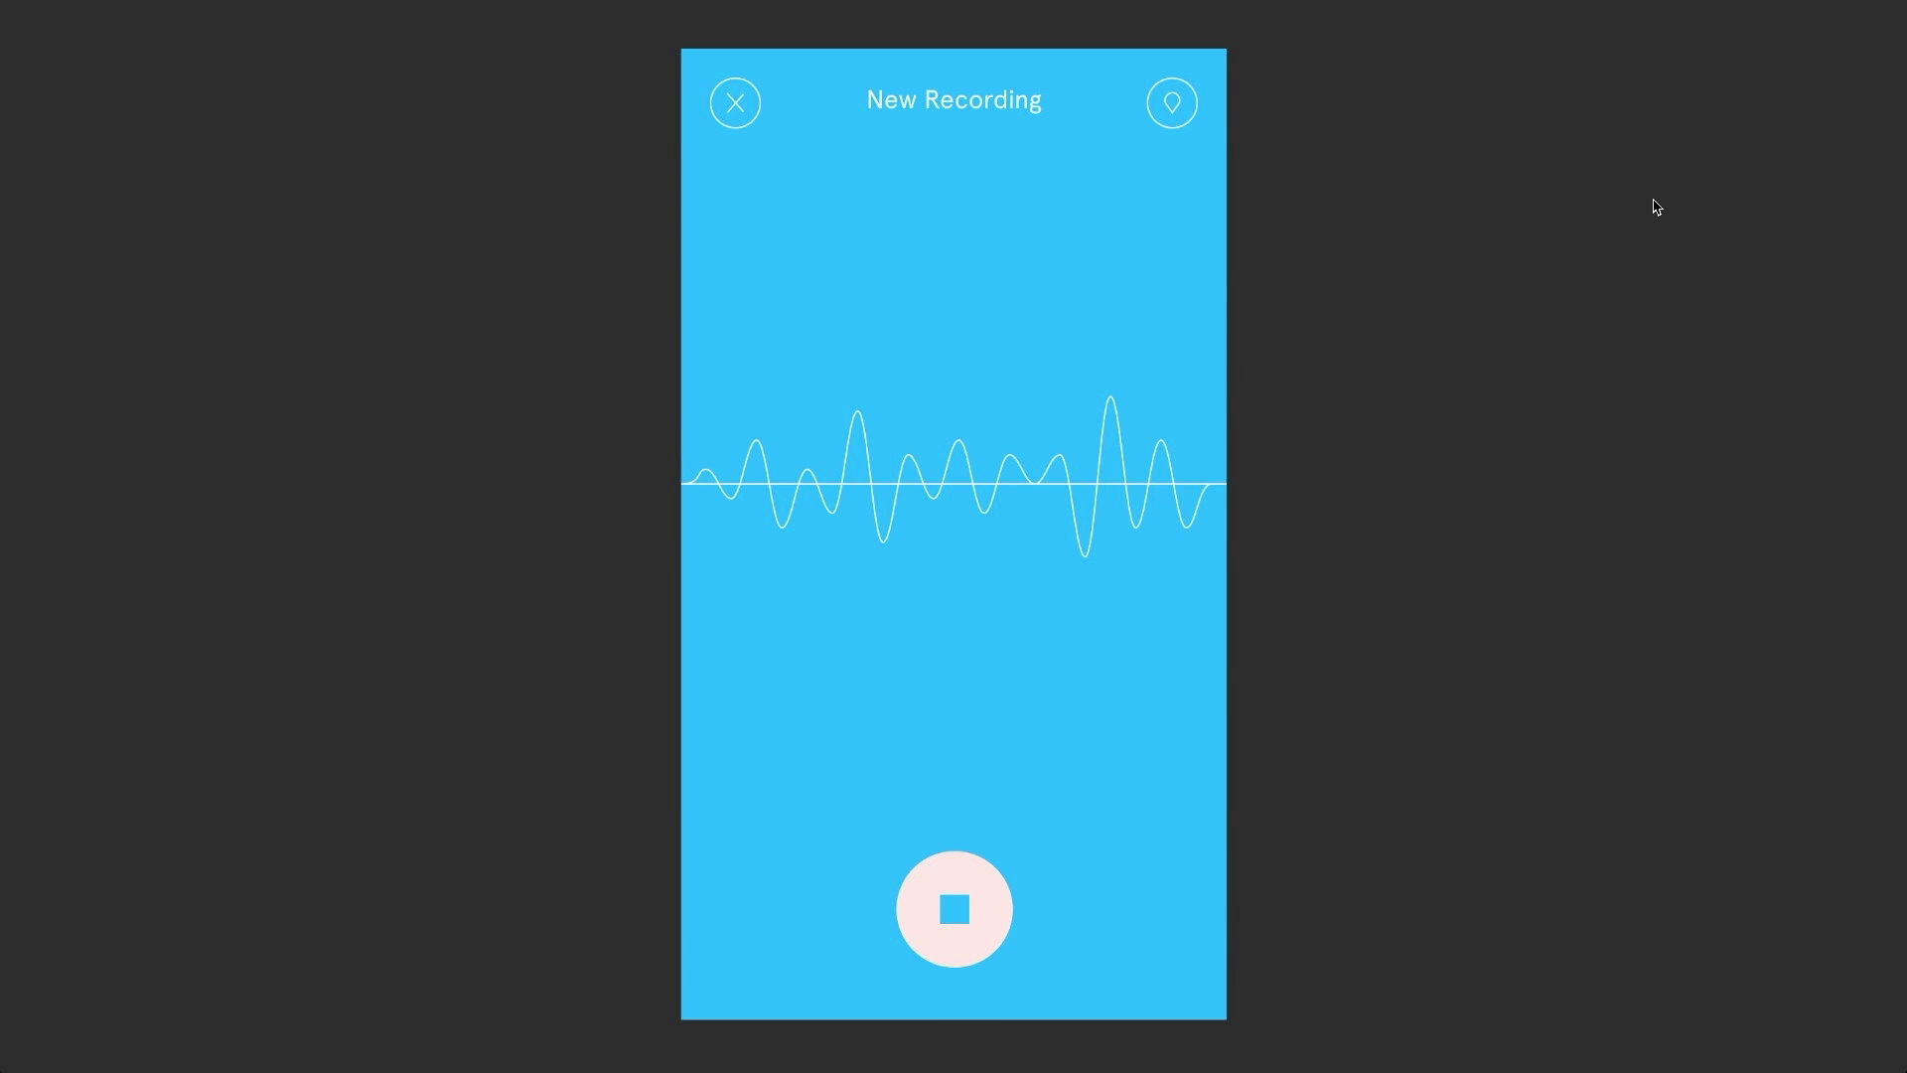
Exit the presentation, then re-present the prototype full screen
key(Escape)
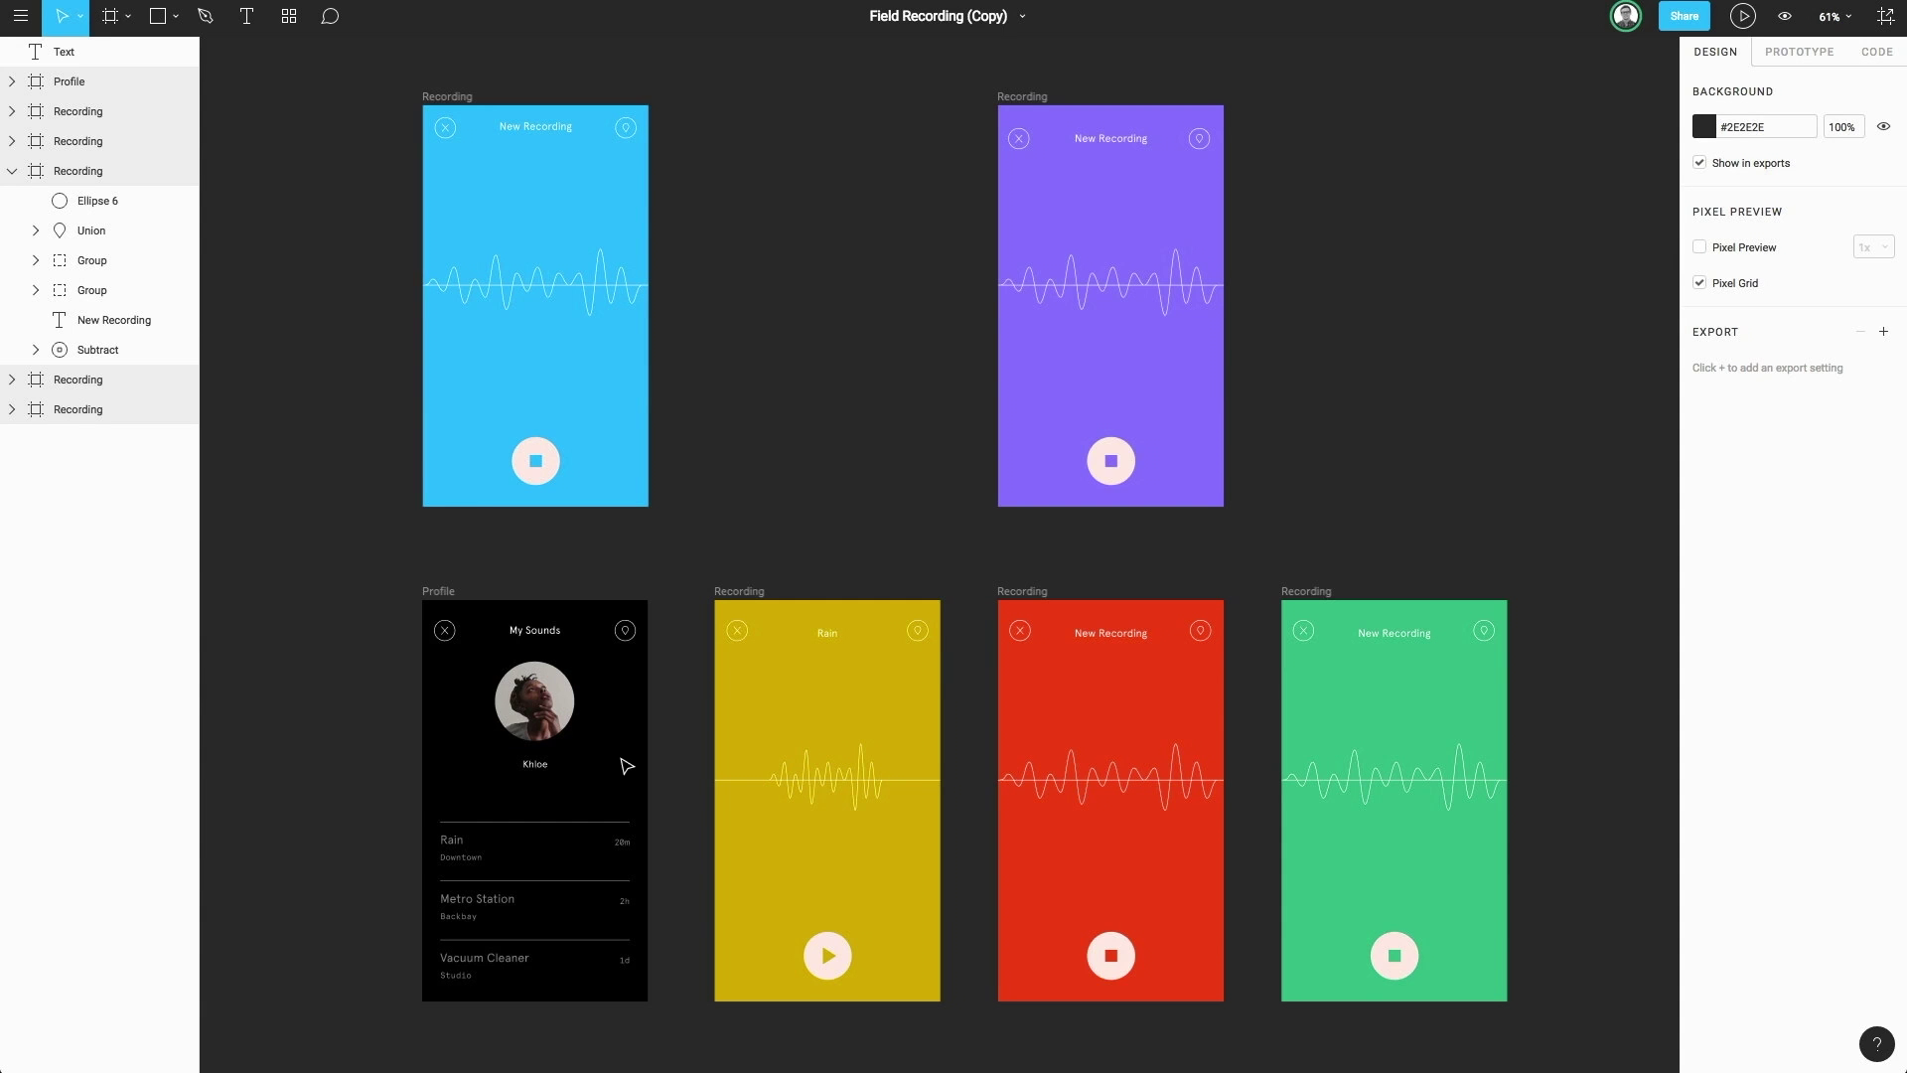
key(super+alt+Return)
In Prototype mode, connect Profile to the yellow Rain screen and move the start point onto Profile
click(1785, 58)
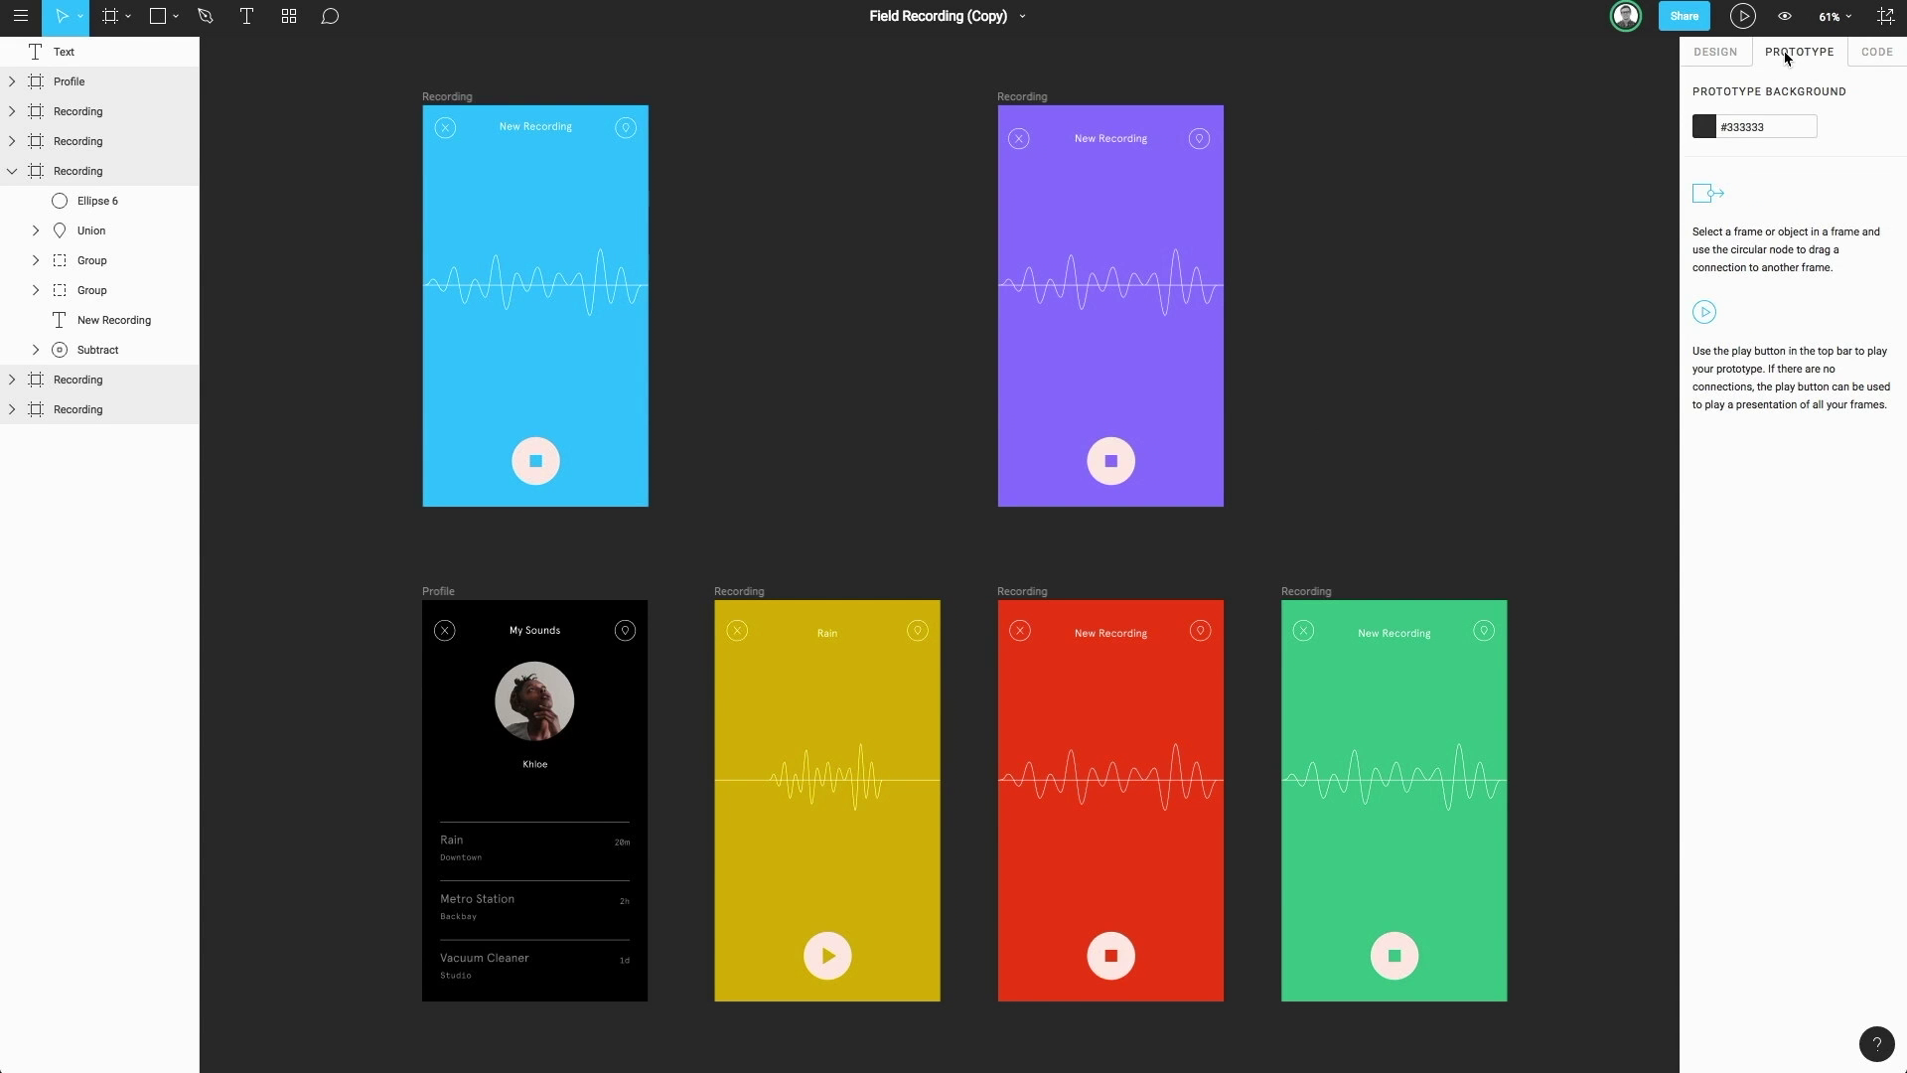
click(441, 593)
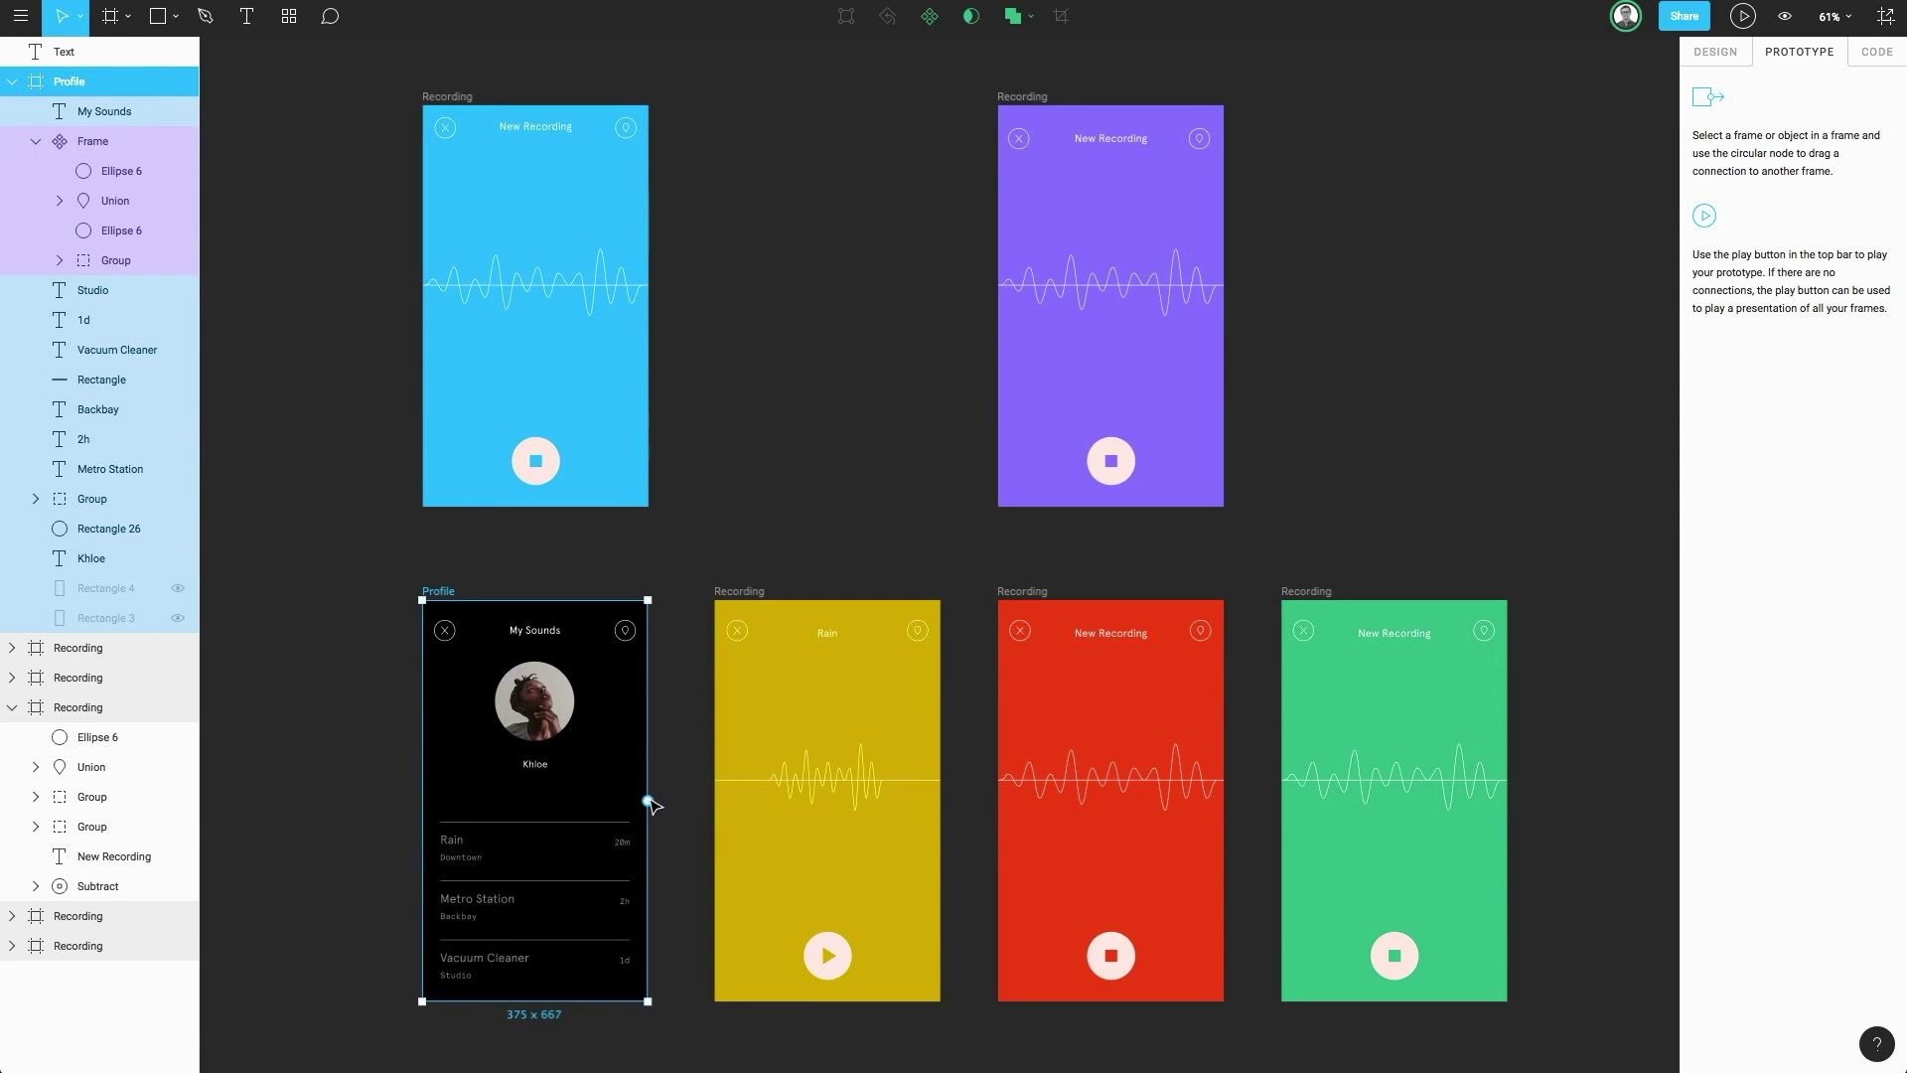
drag(648, 800, 682, 775)
drag(682, 775, 723, 747)
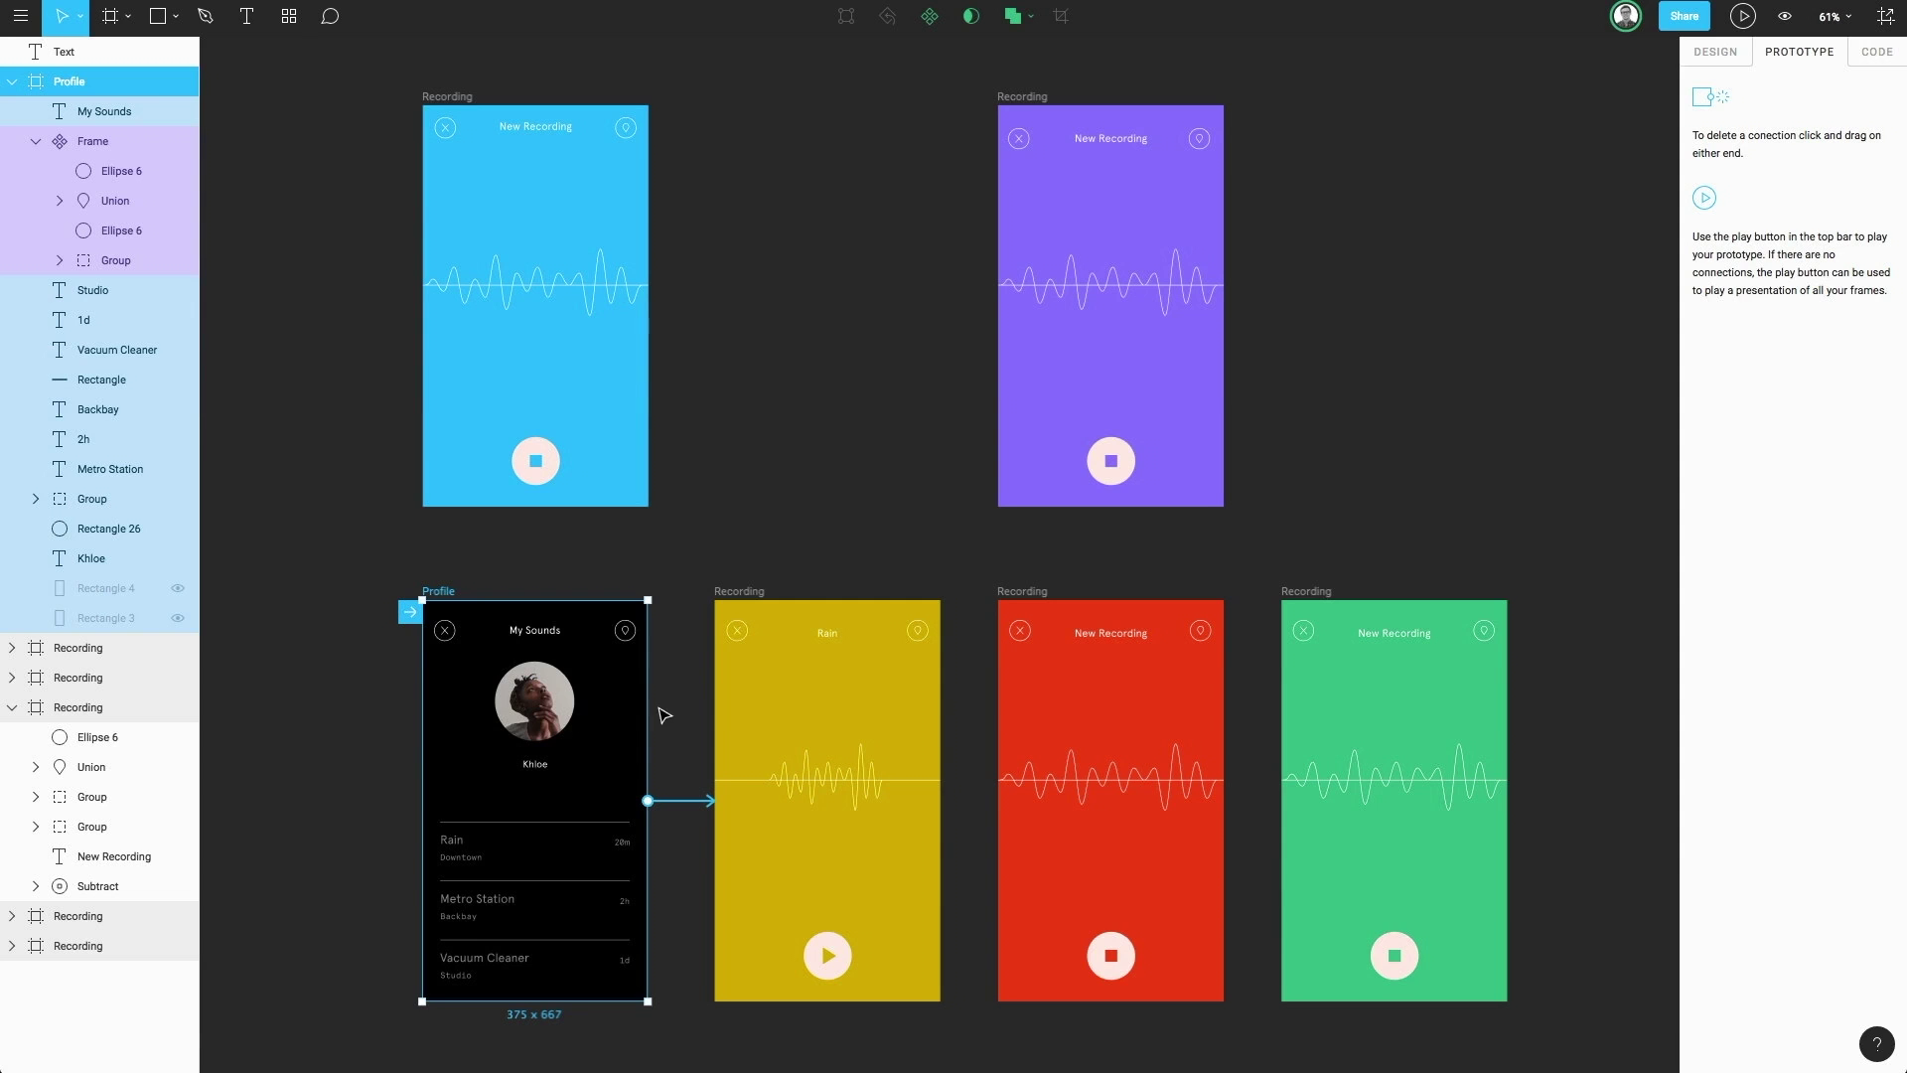
drag(411, 612, 999, 618)
drag(985, 612, 418, 645)
key(ctrl+alt+Return)
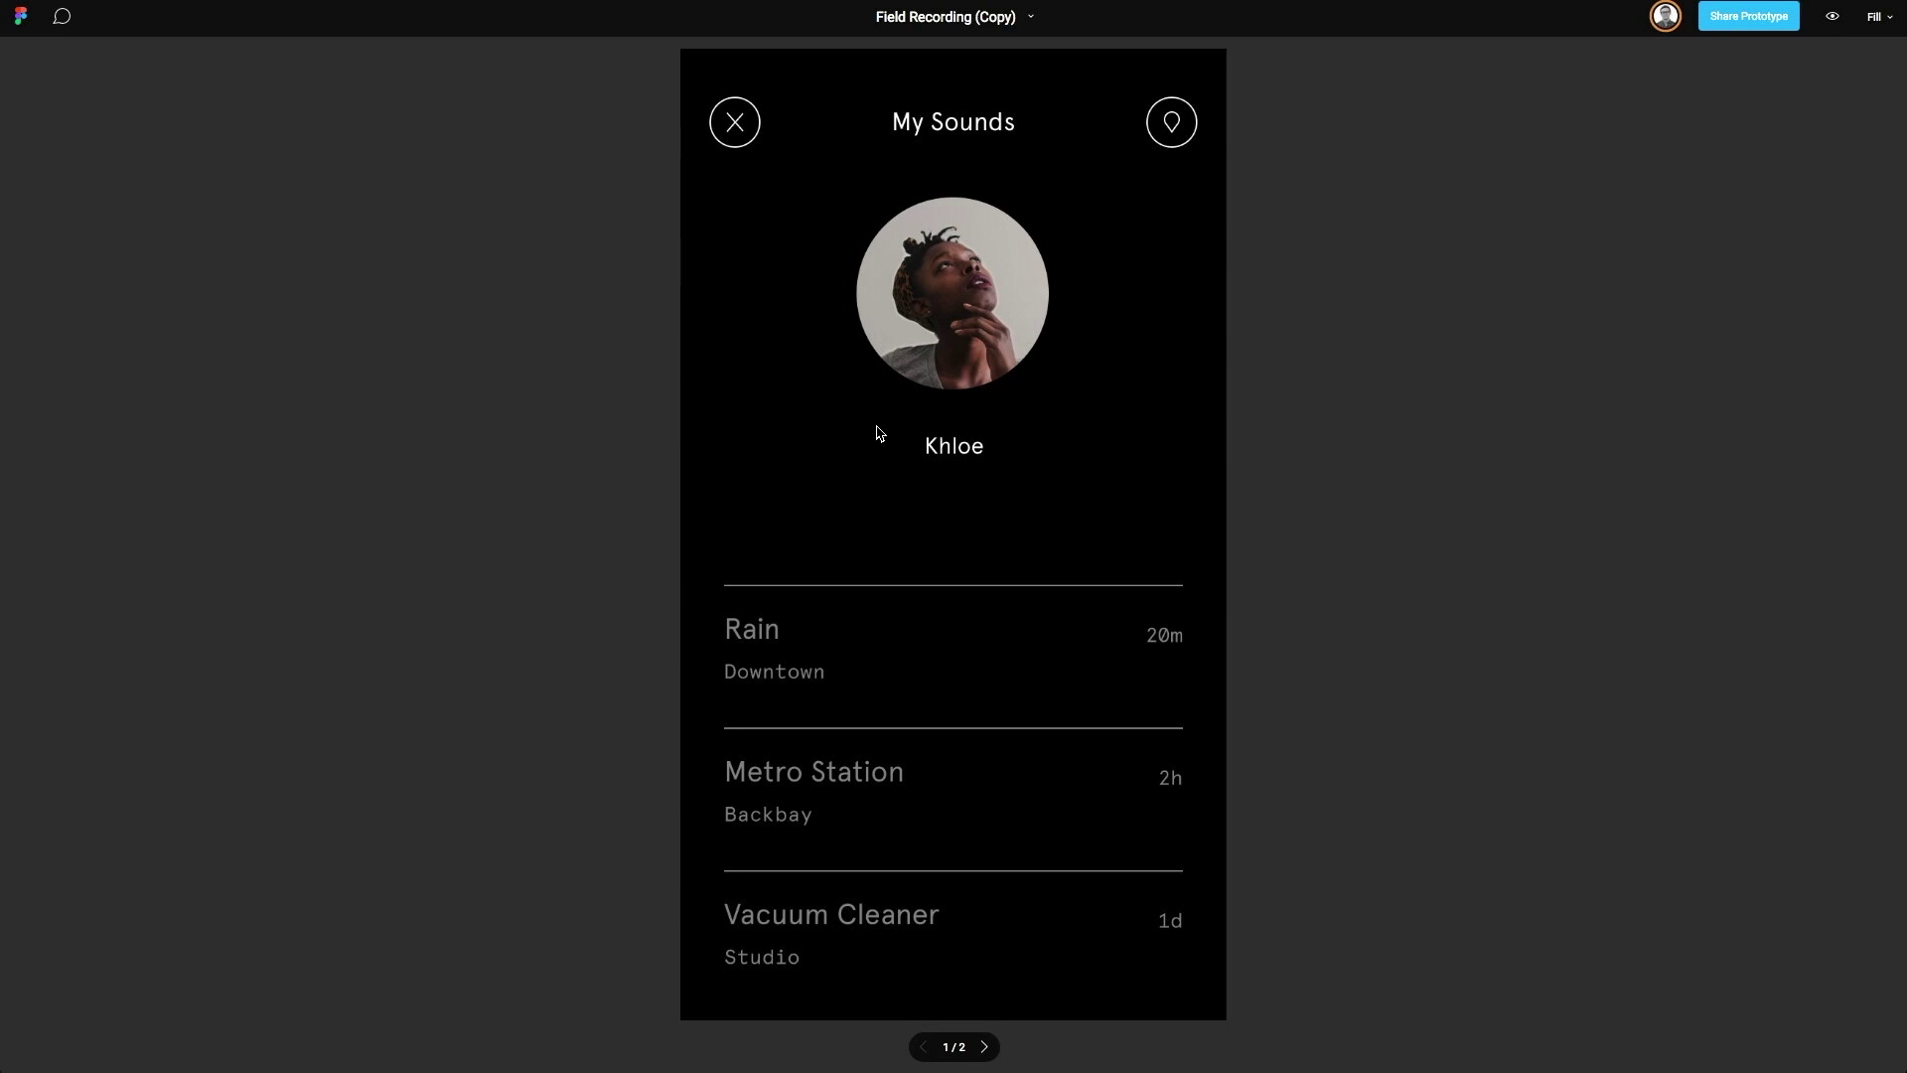
key(Right)
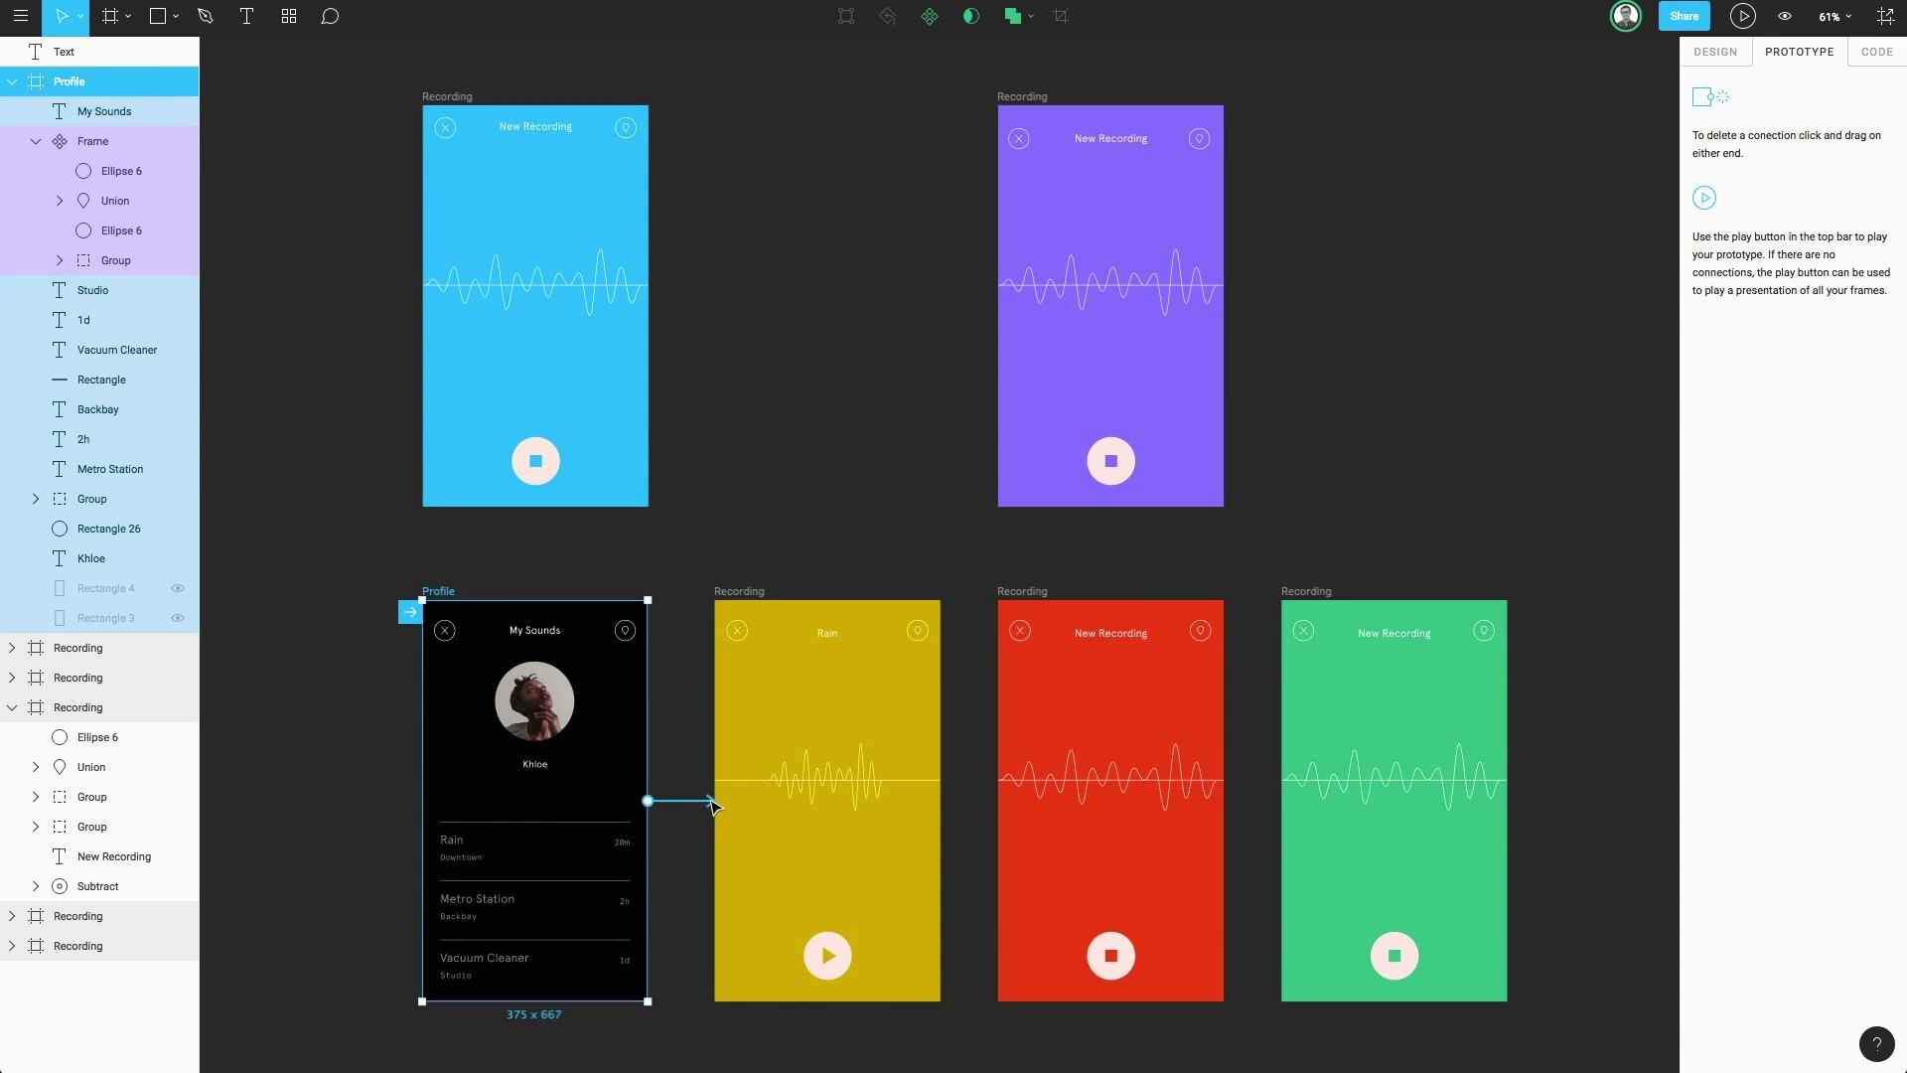
Delete the Profile-to-Rain link, connect the Rain row to the Rain screen, and preview
drag(713, 805, 693, 799)
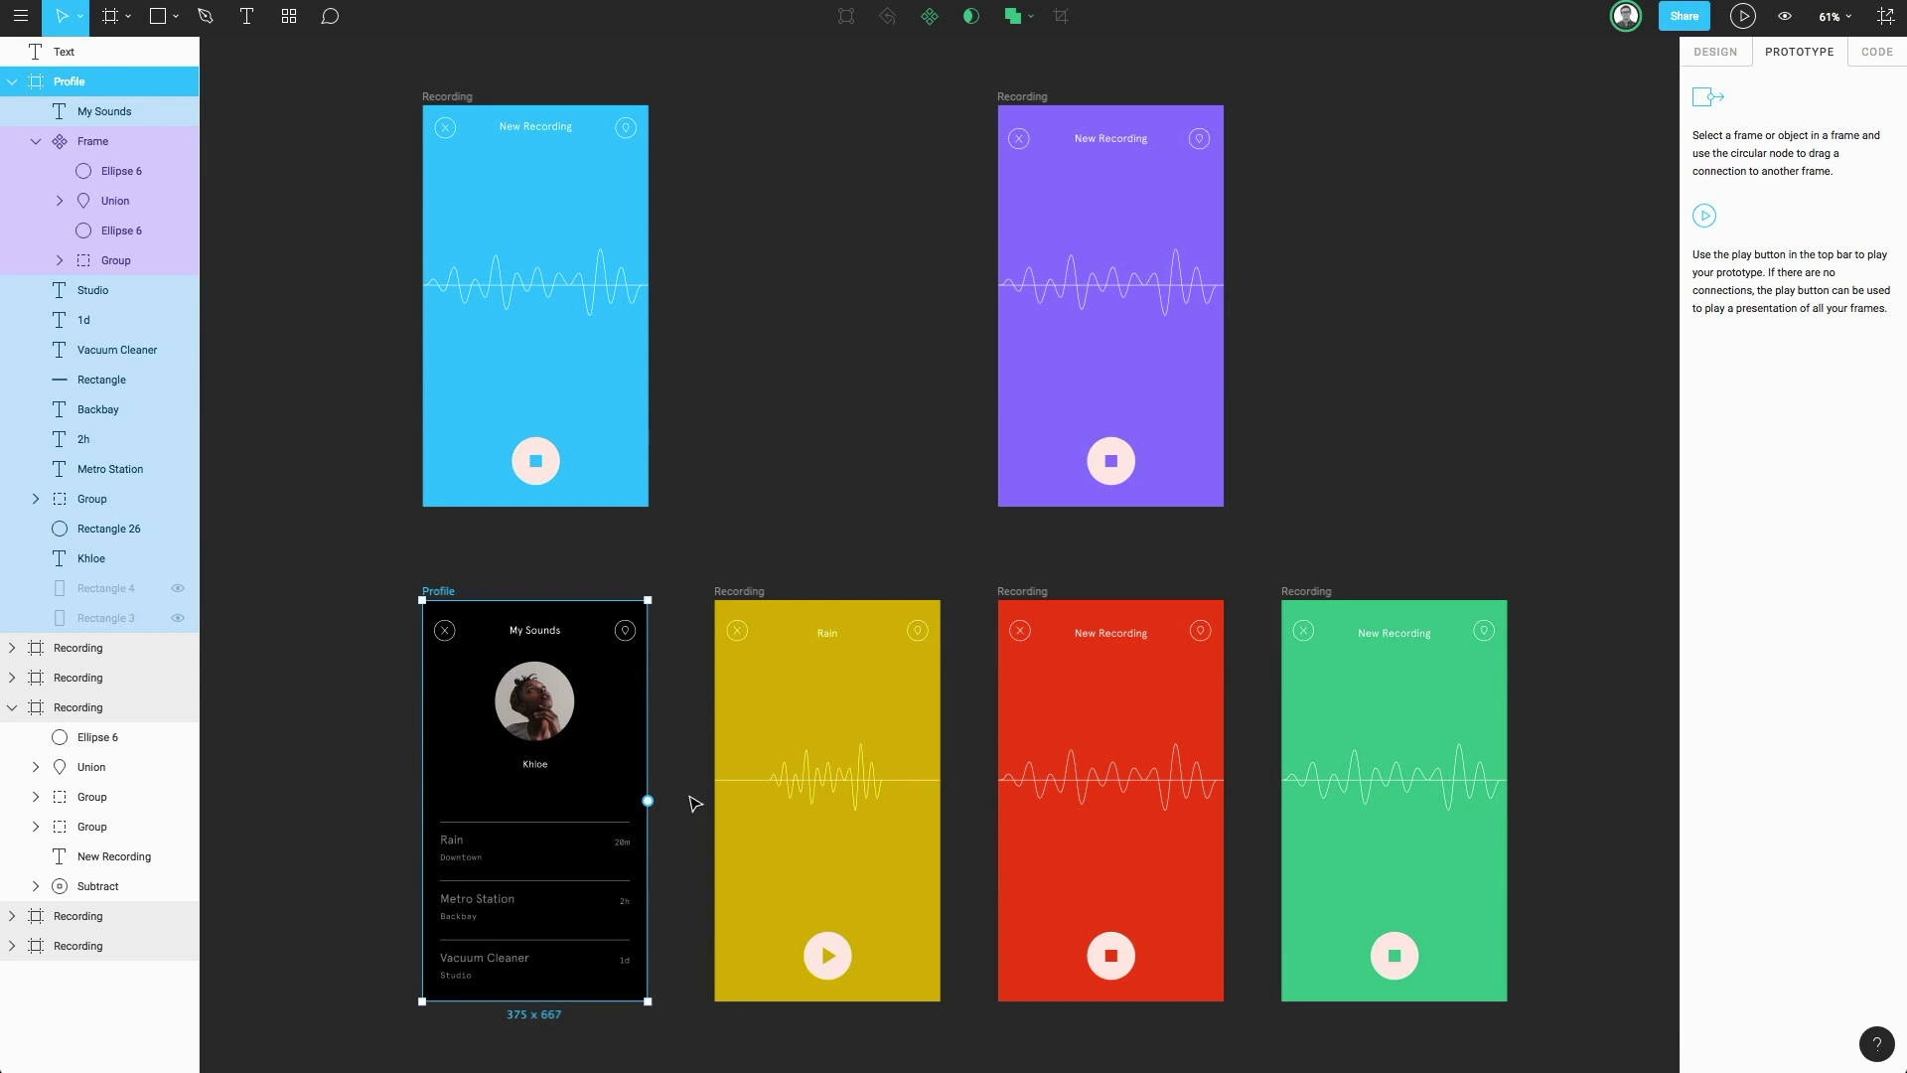
click(350, 711)
scroll(349, 712, up, 5)
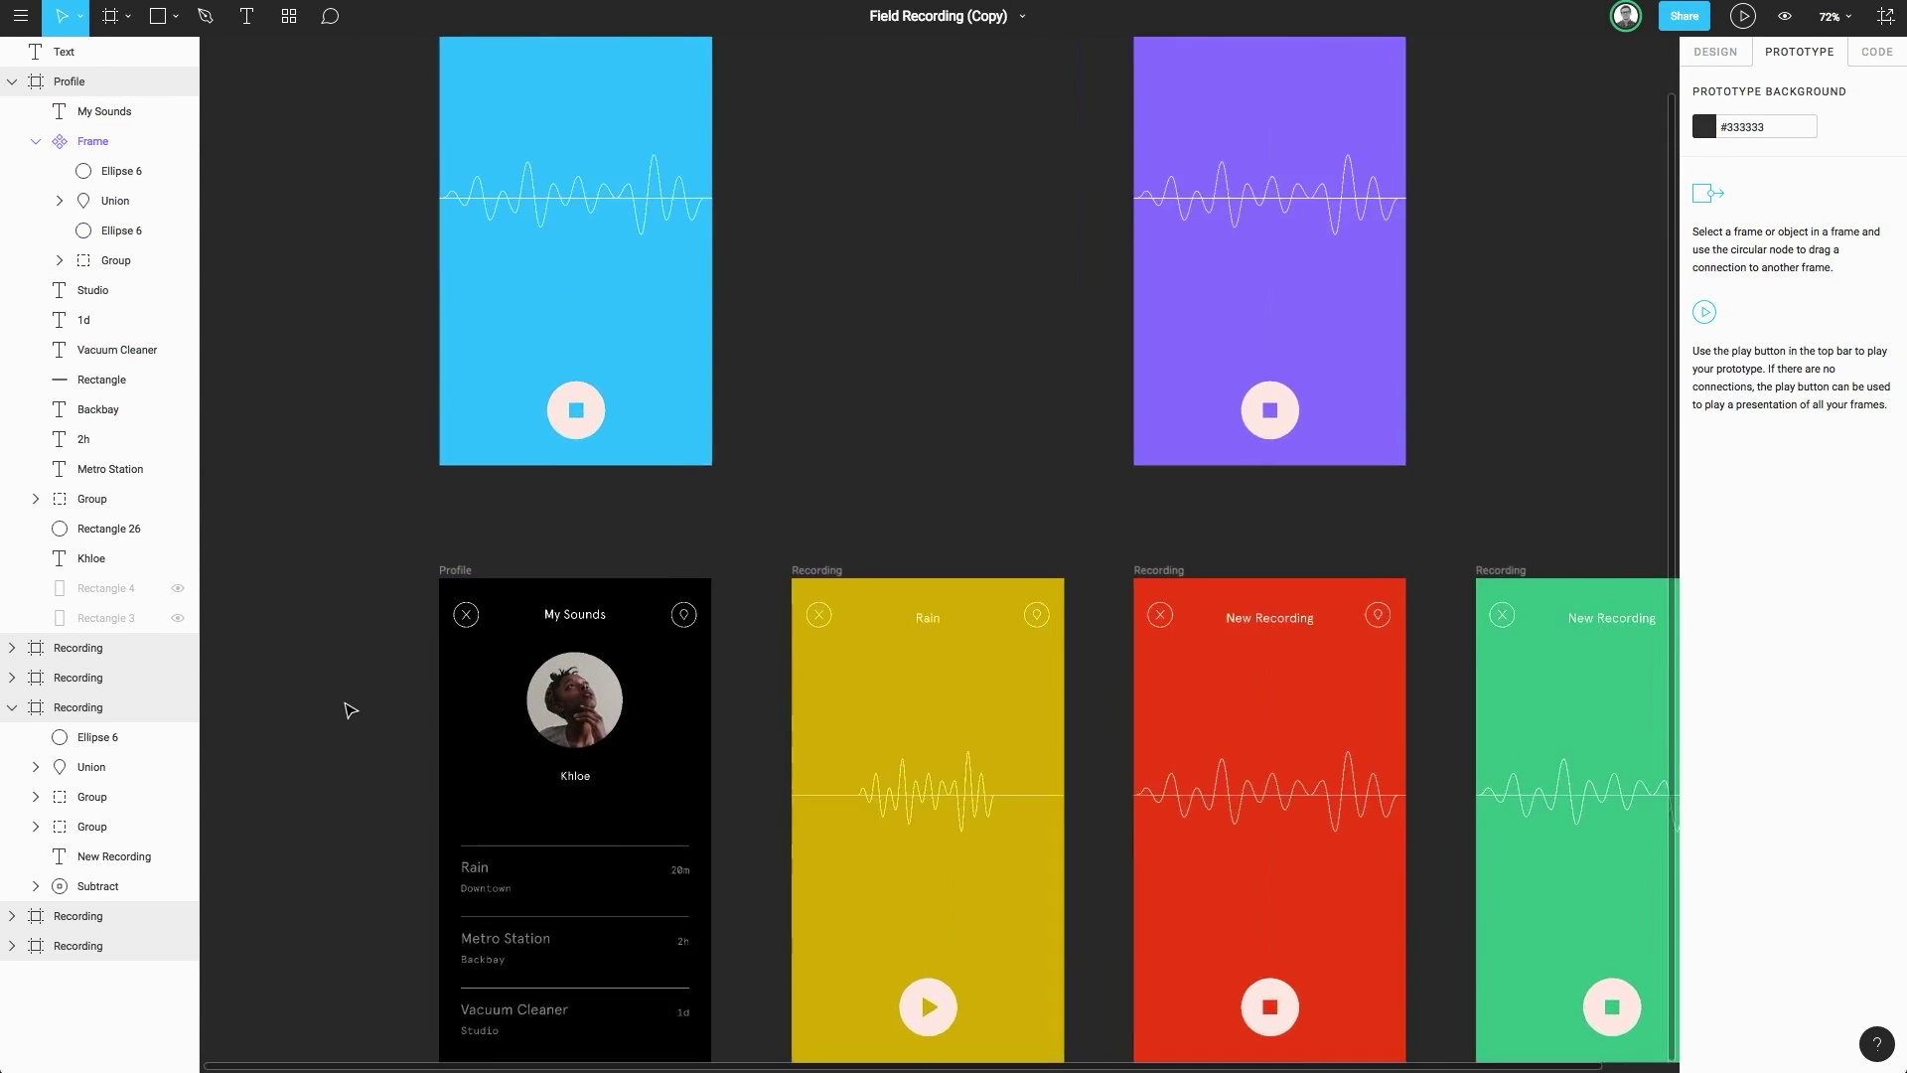
scroll(350, 711, down, 2)
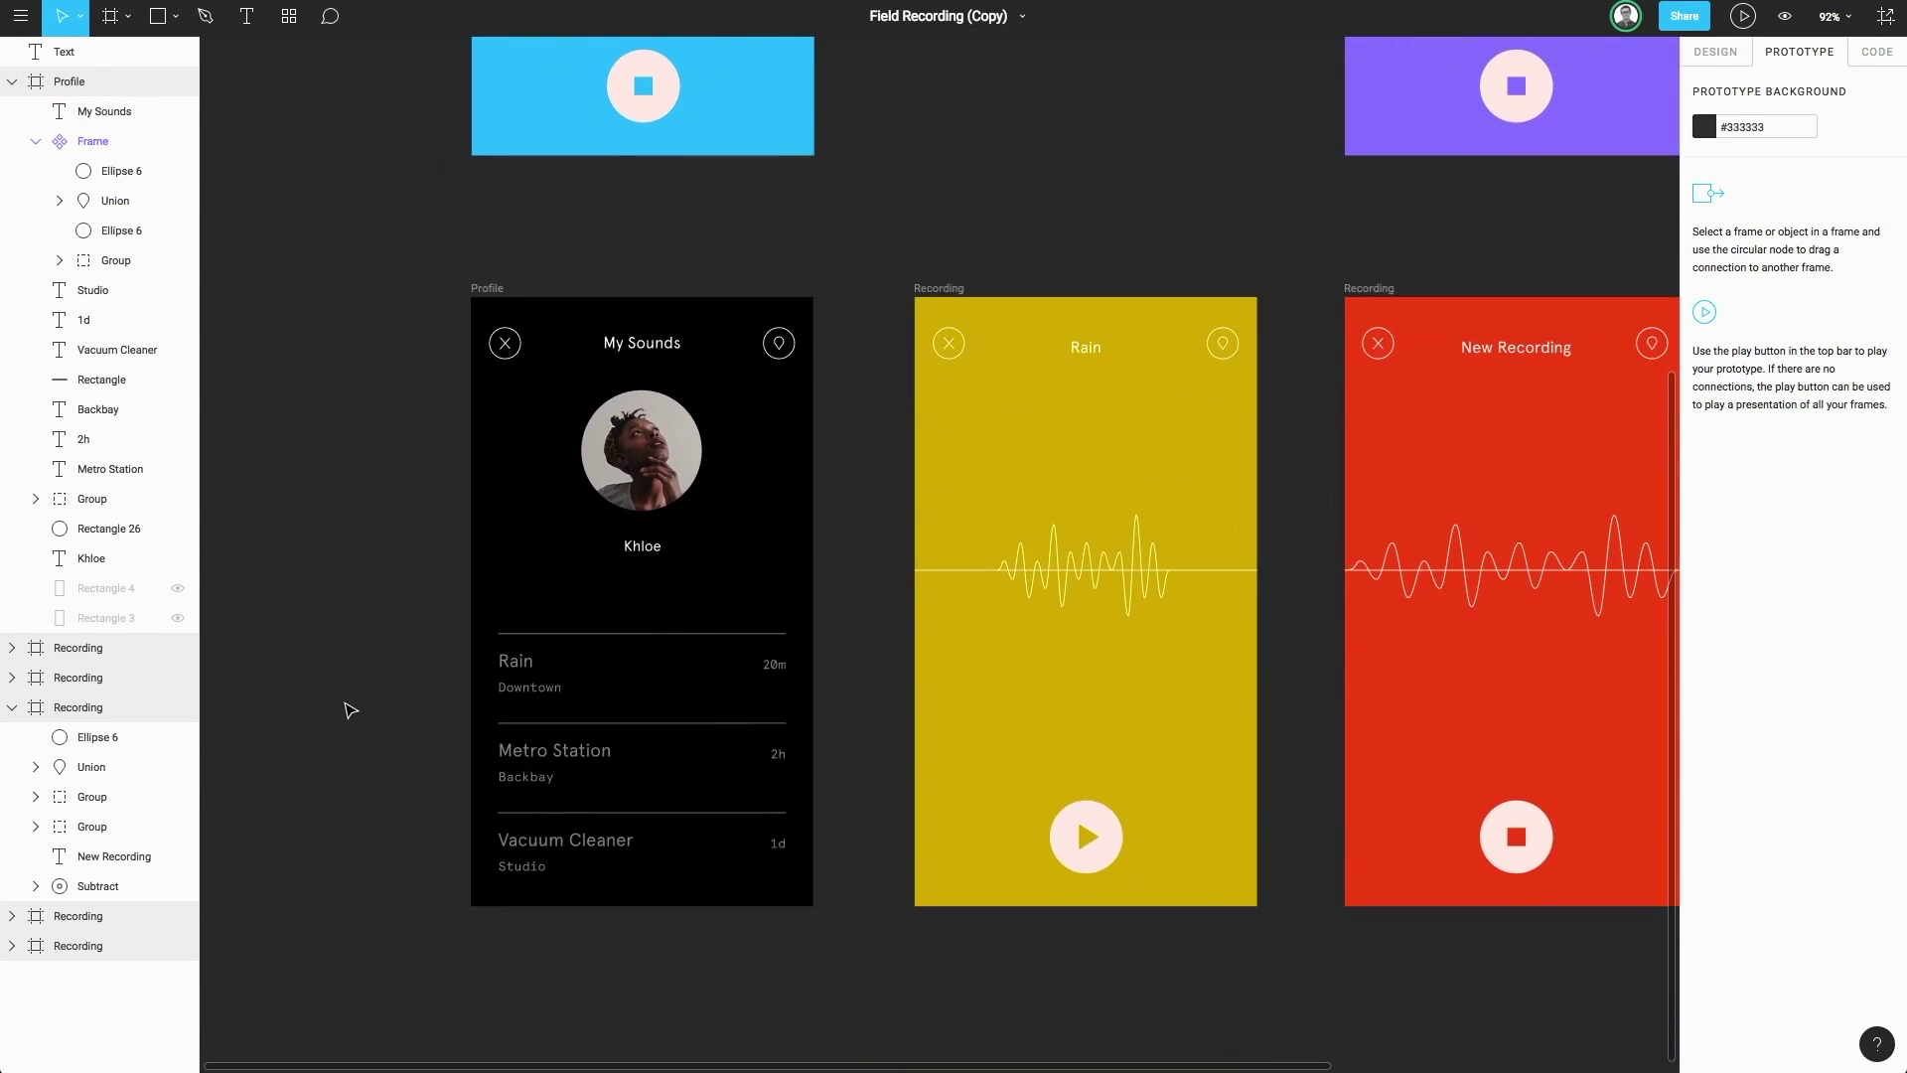
click(519, 665)
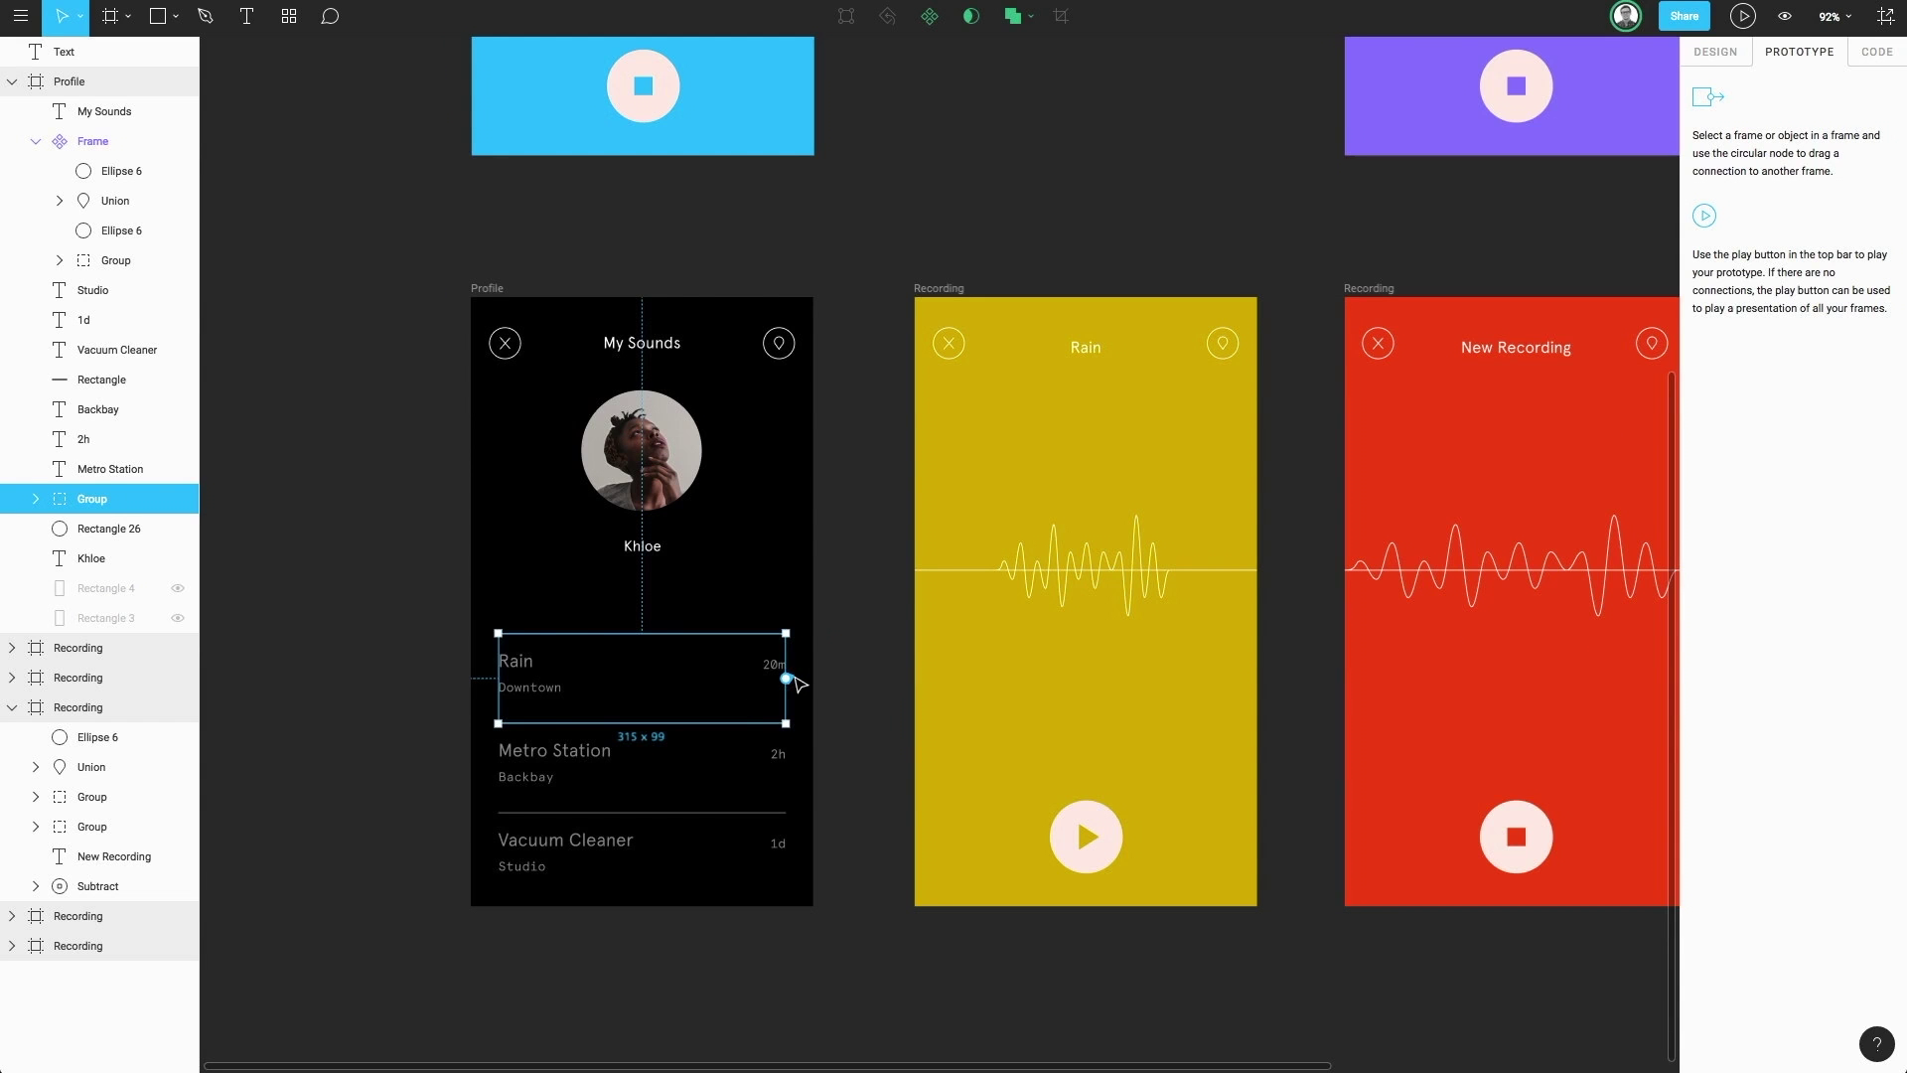
drag(794, 680, 931, 545)
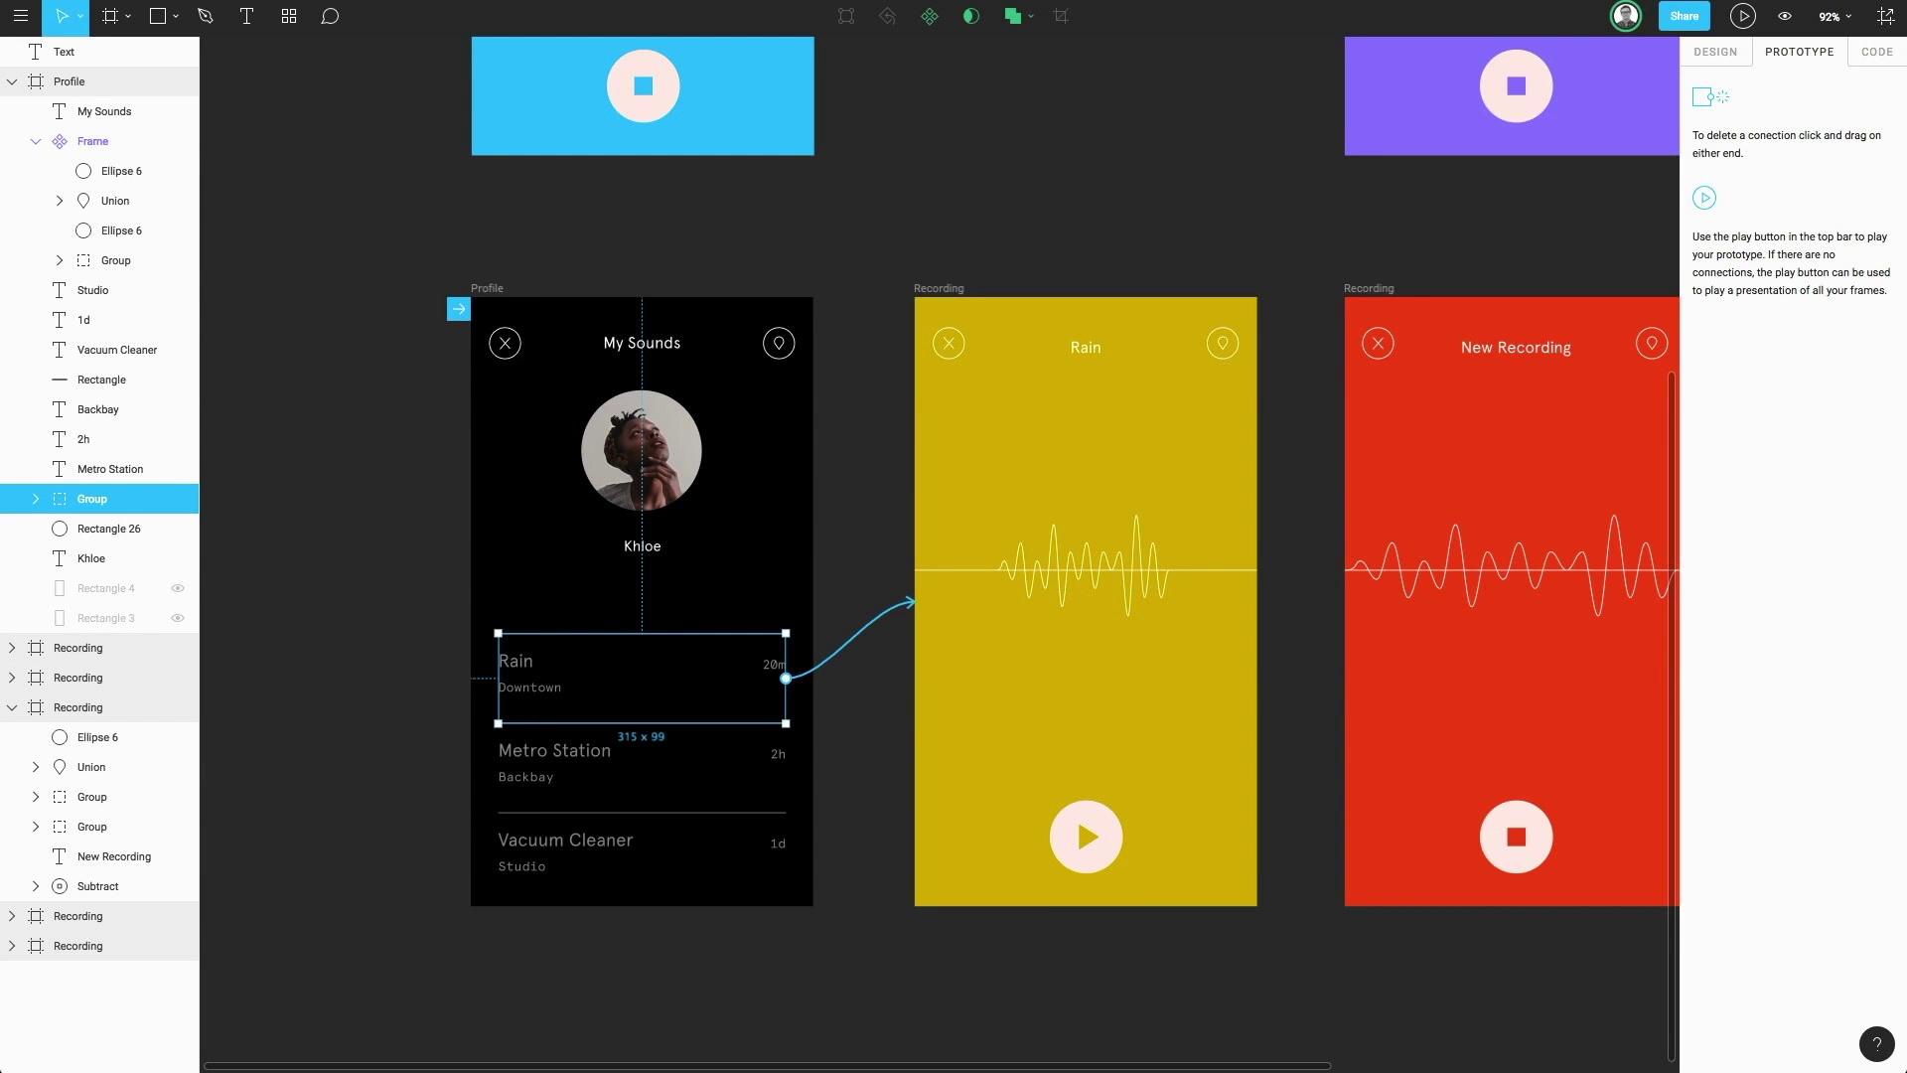
key(ctrl+alt+Return)
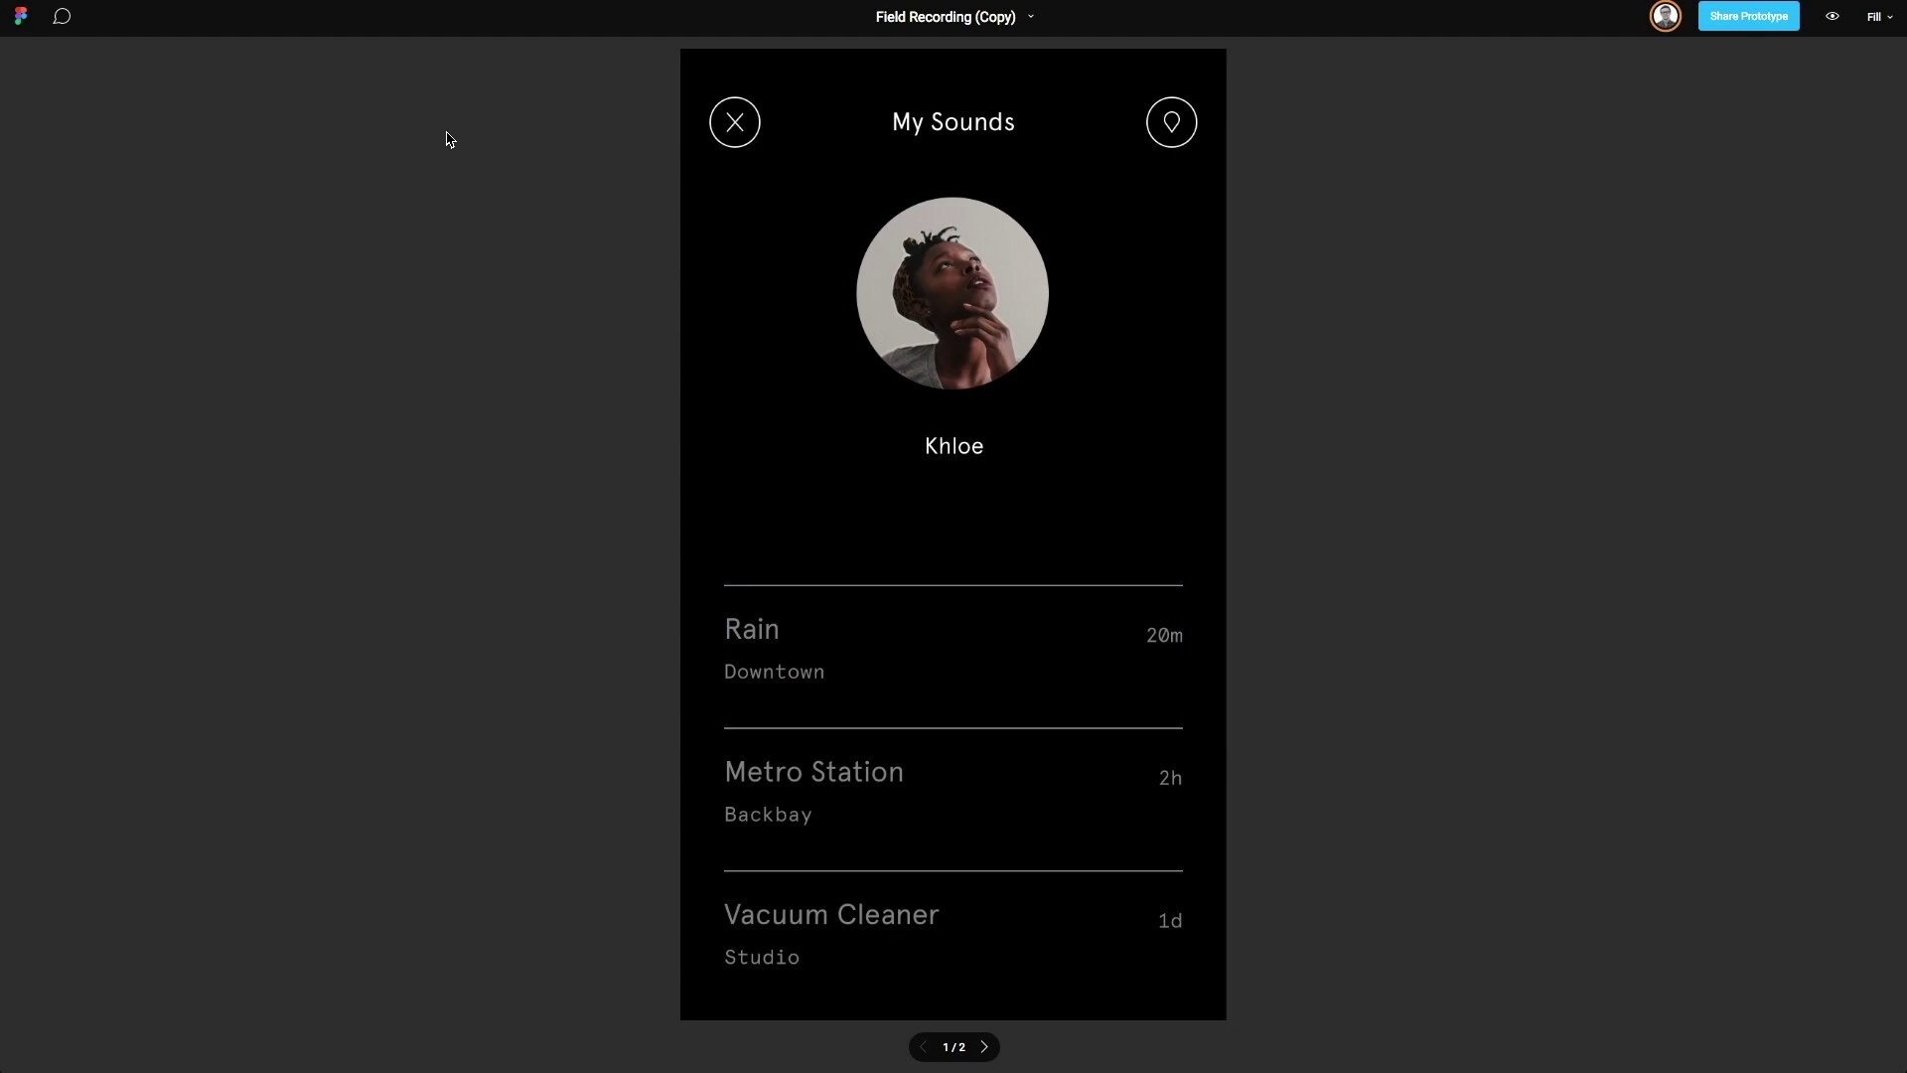
In the presentation, reveal the hotspots and tap the Rain row to reach the Rain screen
click(767, 245)
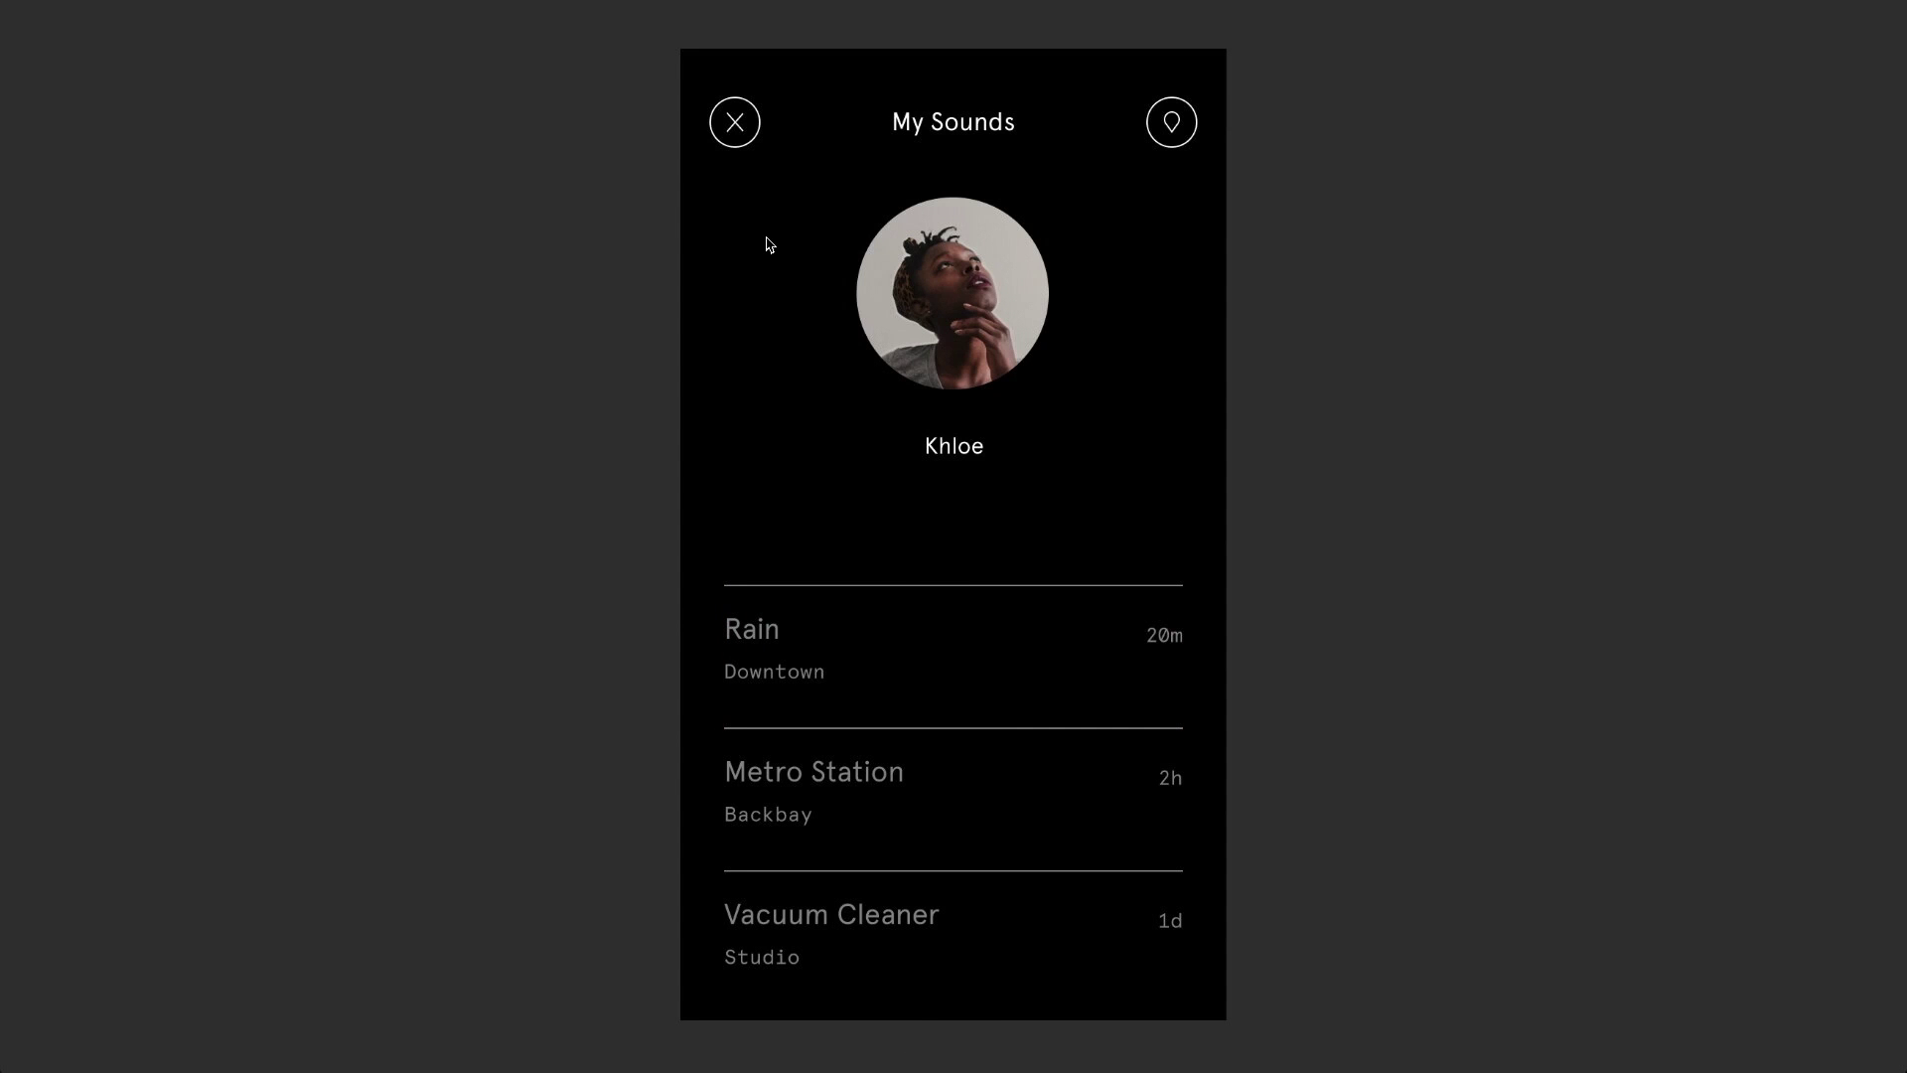
click(881, 679)
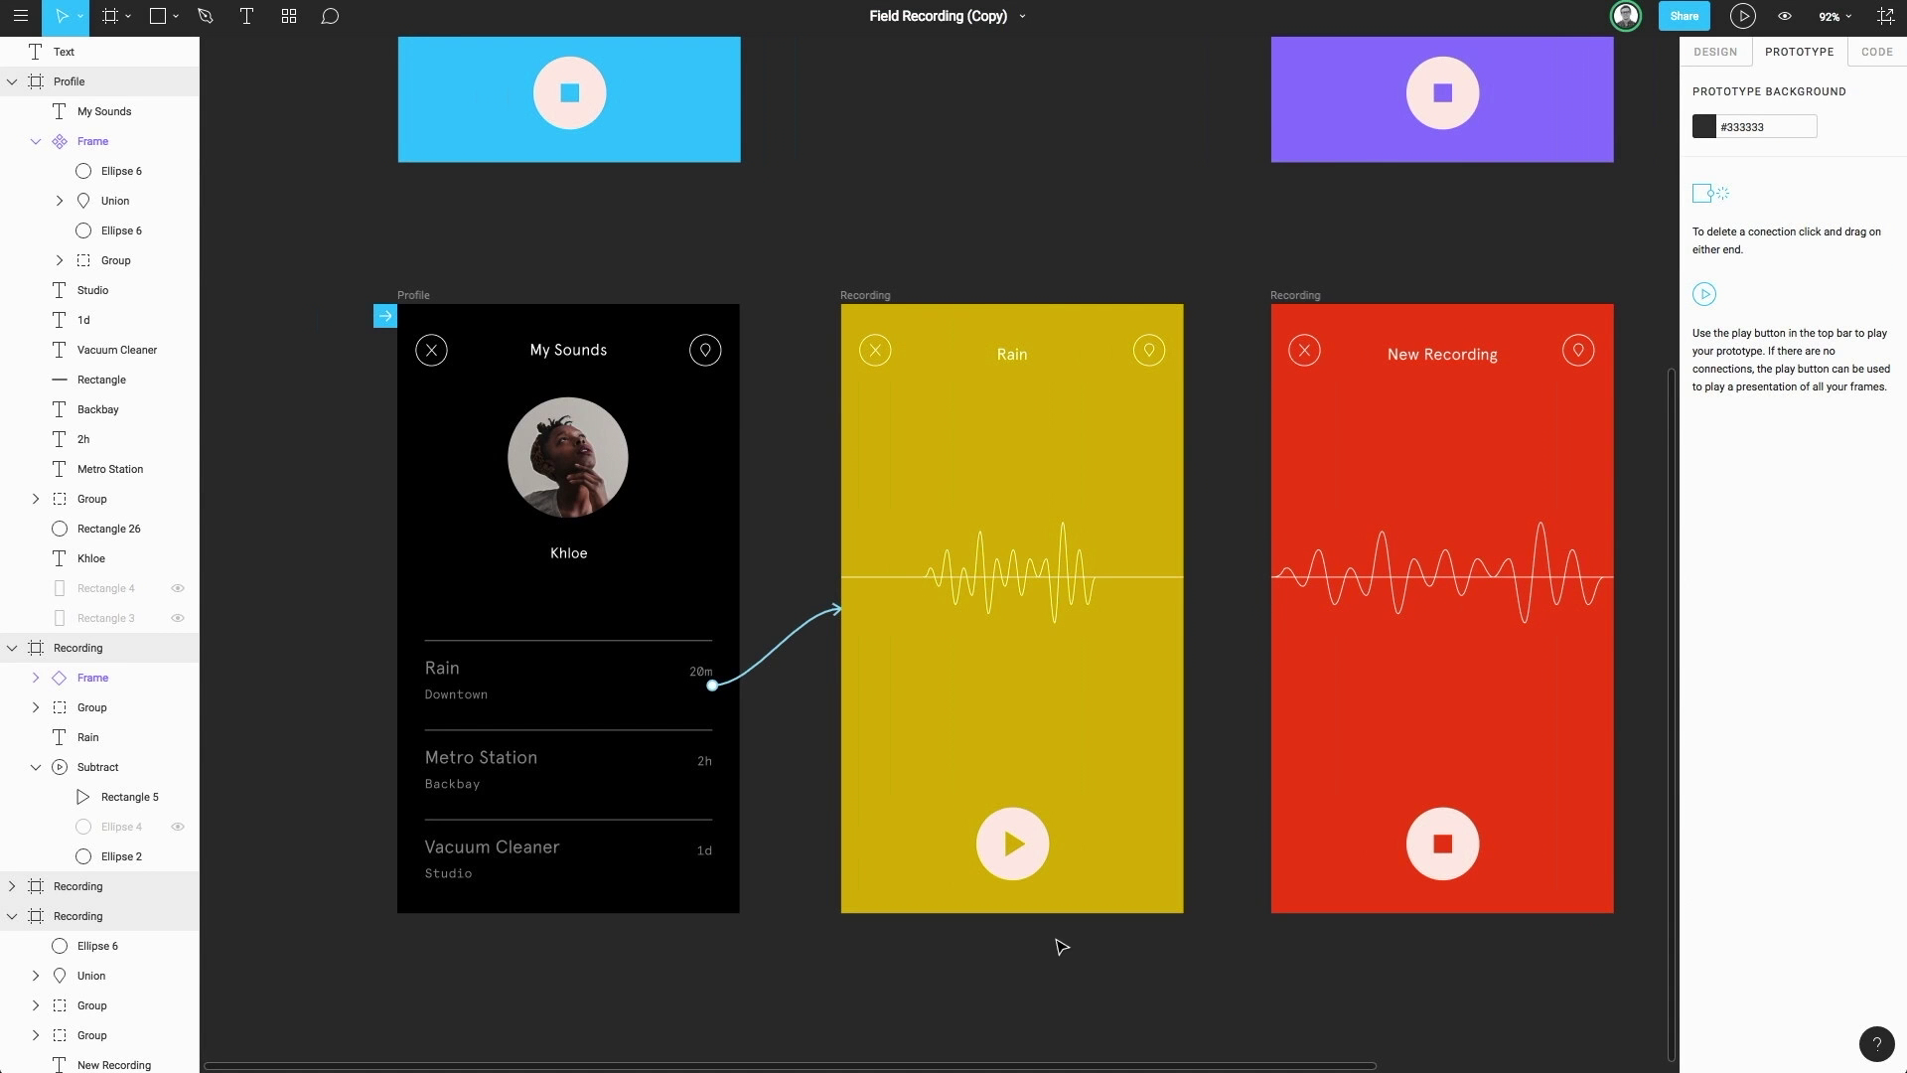
Link the play button to the red recording screen and the stop button back to Rain, then preview
click(1004, 840)
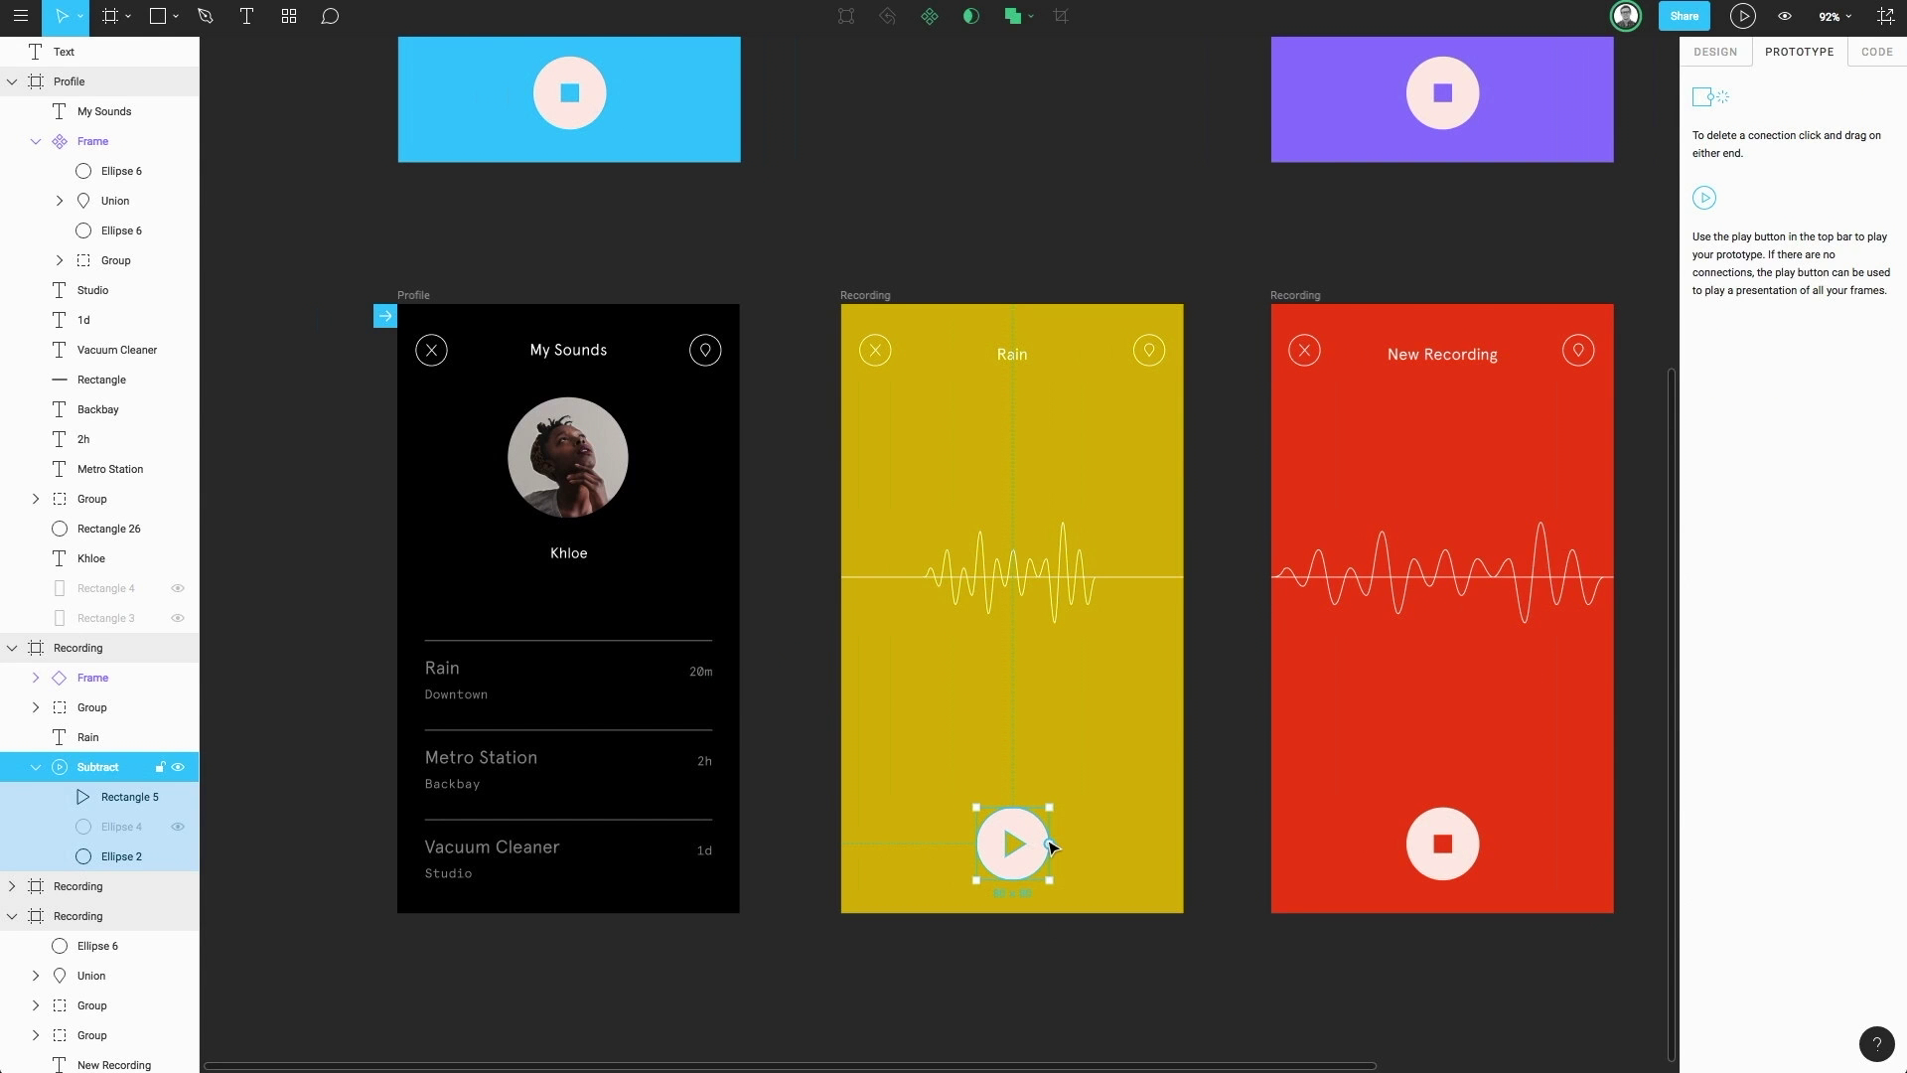
drag(1050, 845, 1282, 663)
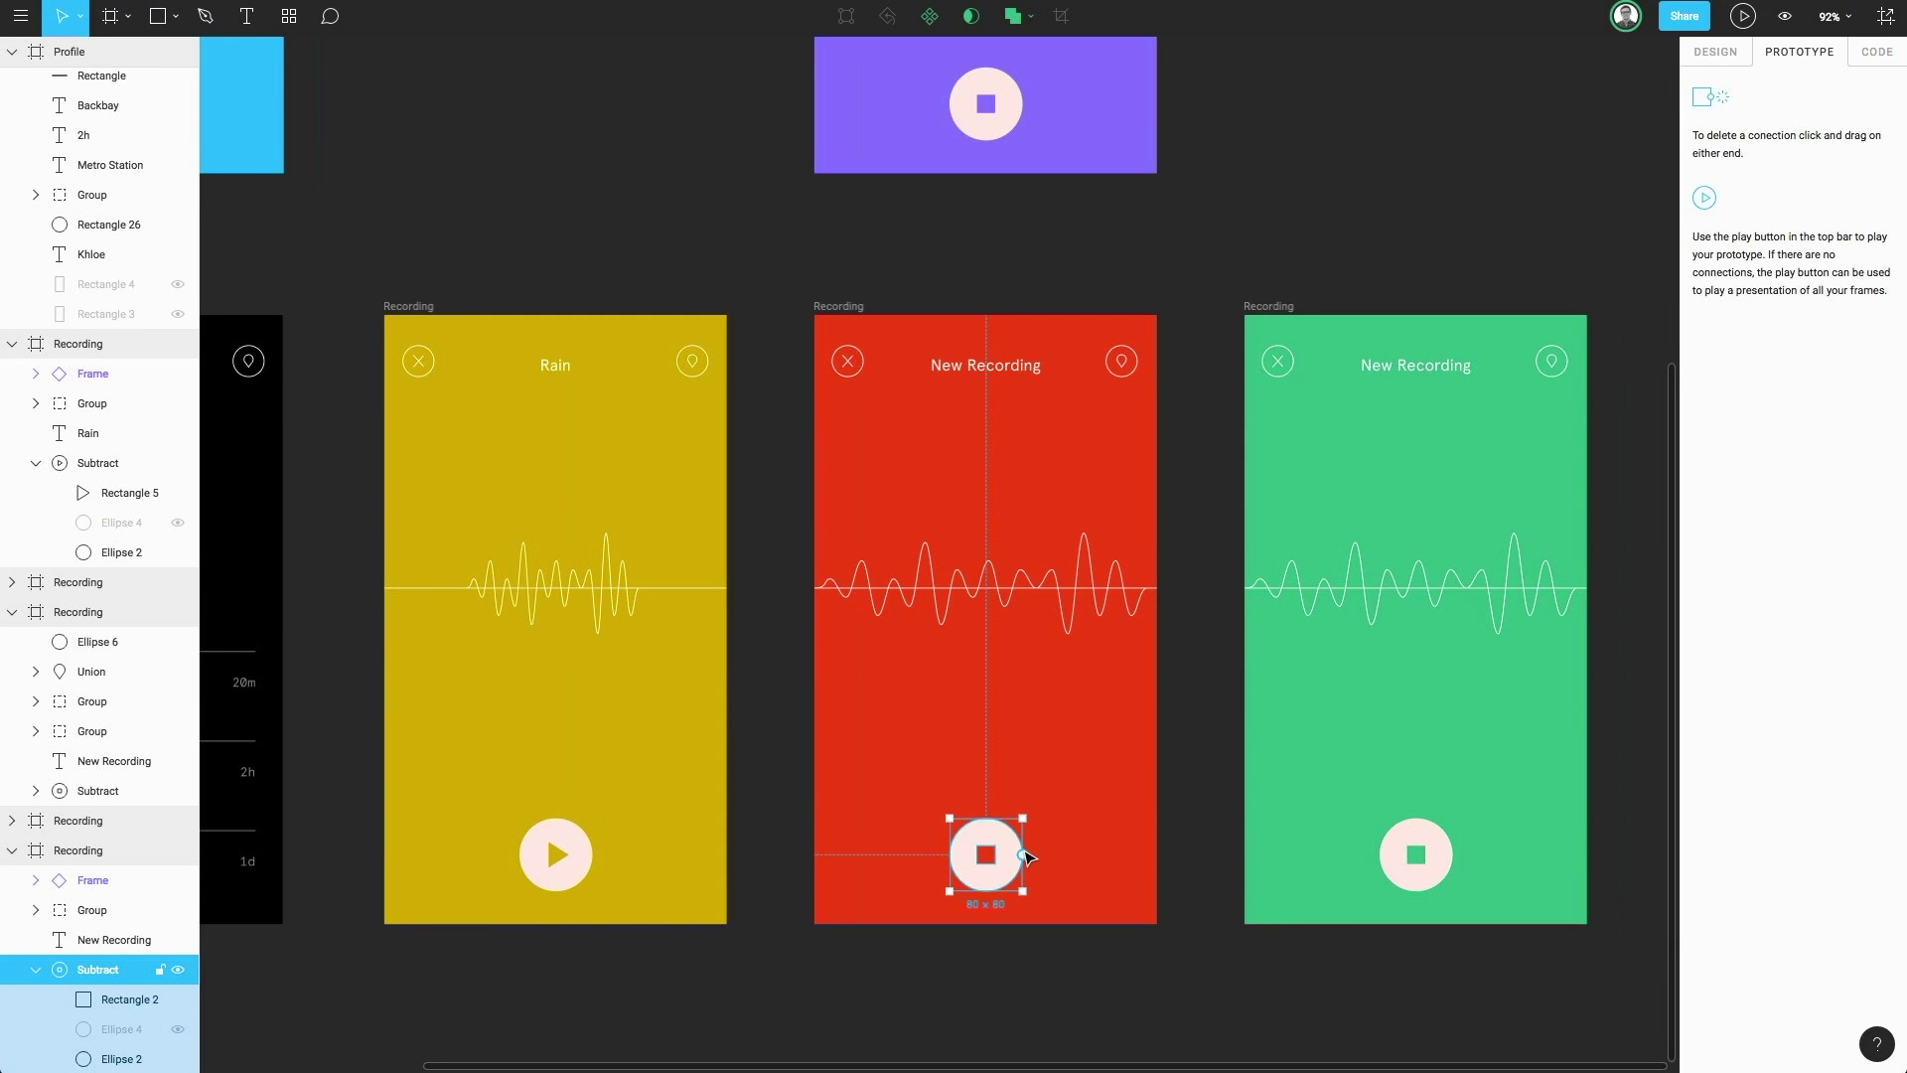
drag(1024, 854, 732, 596)
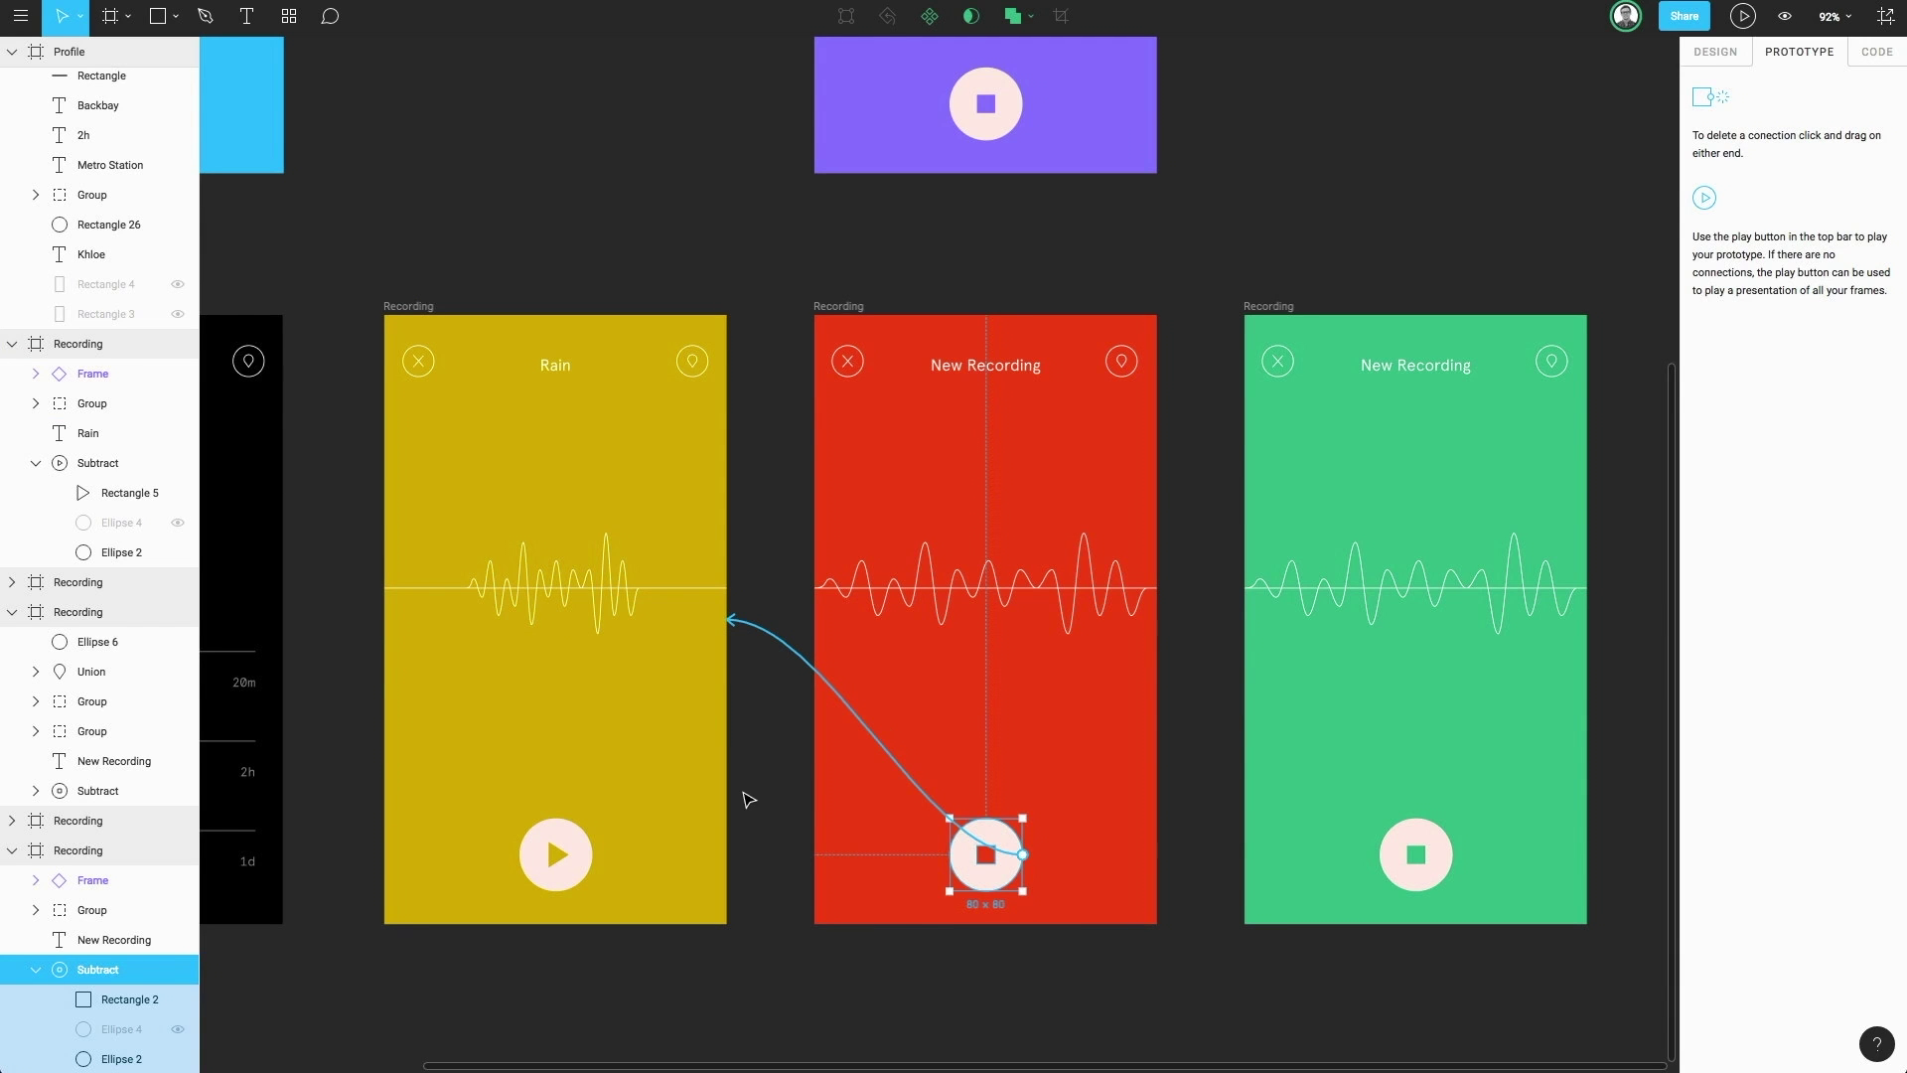
key(ctrl+alt+Return)
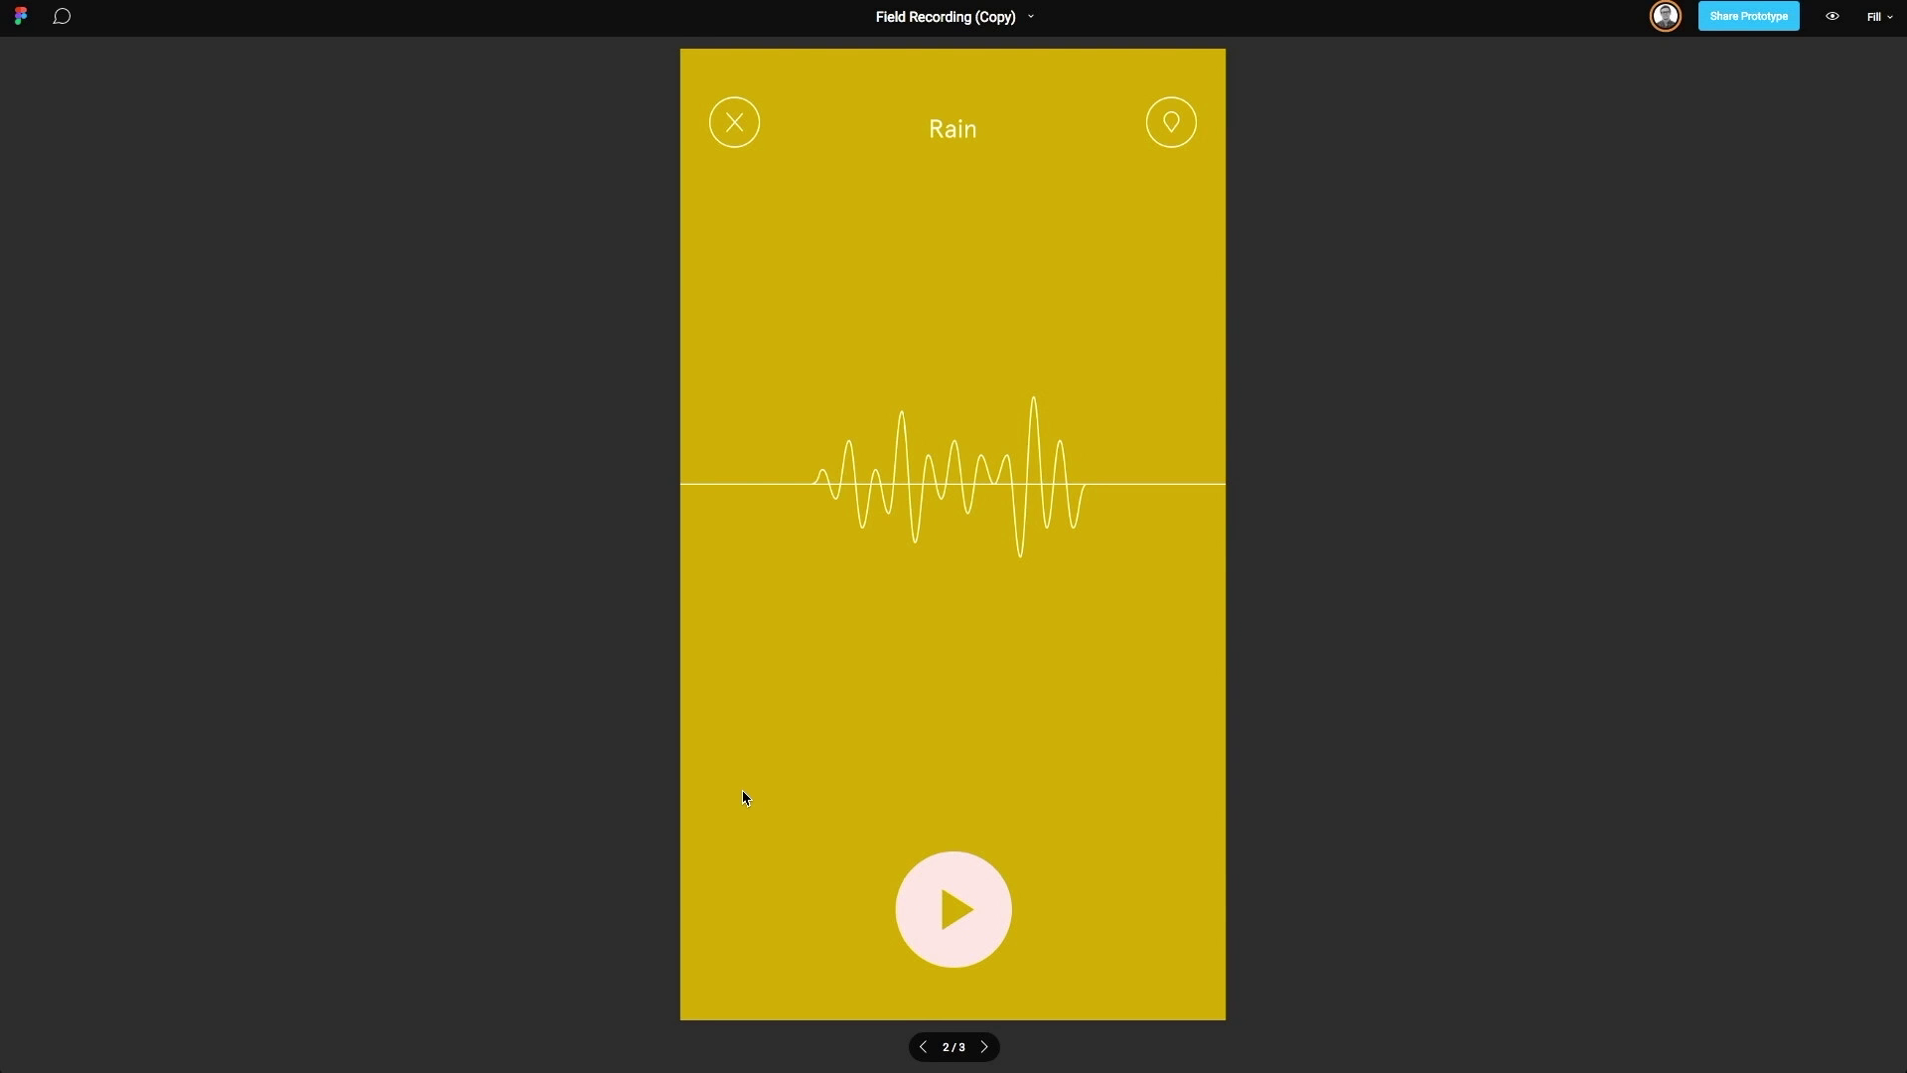
Tap play, then stop, in the presentation and exit the preview with Esc
click(953, 917)
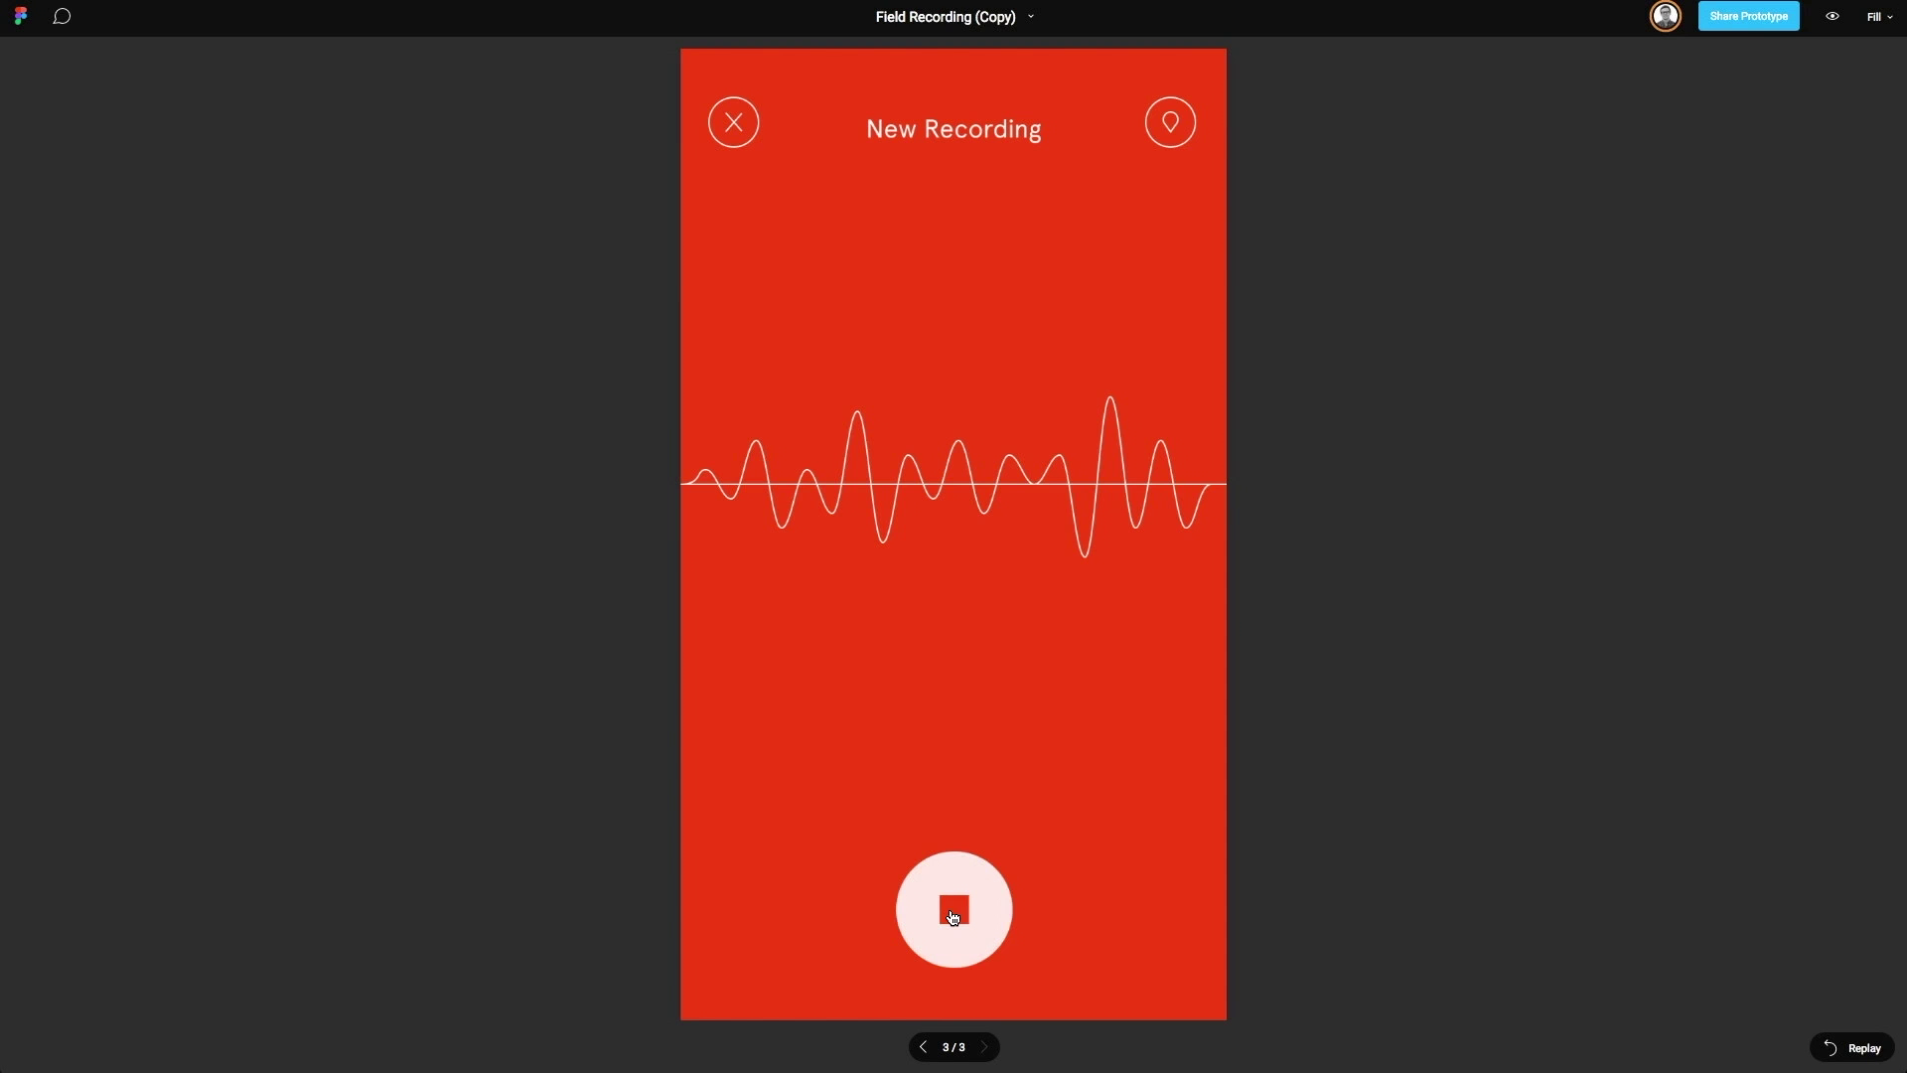
click(953, 915)
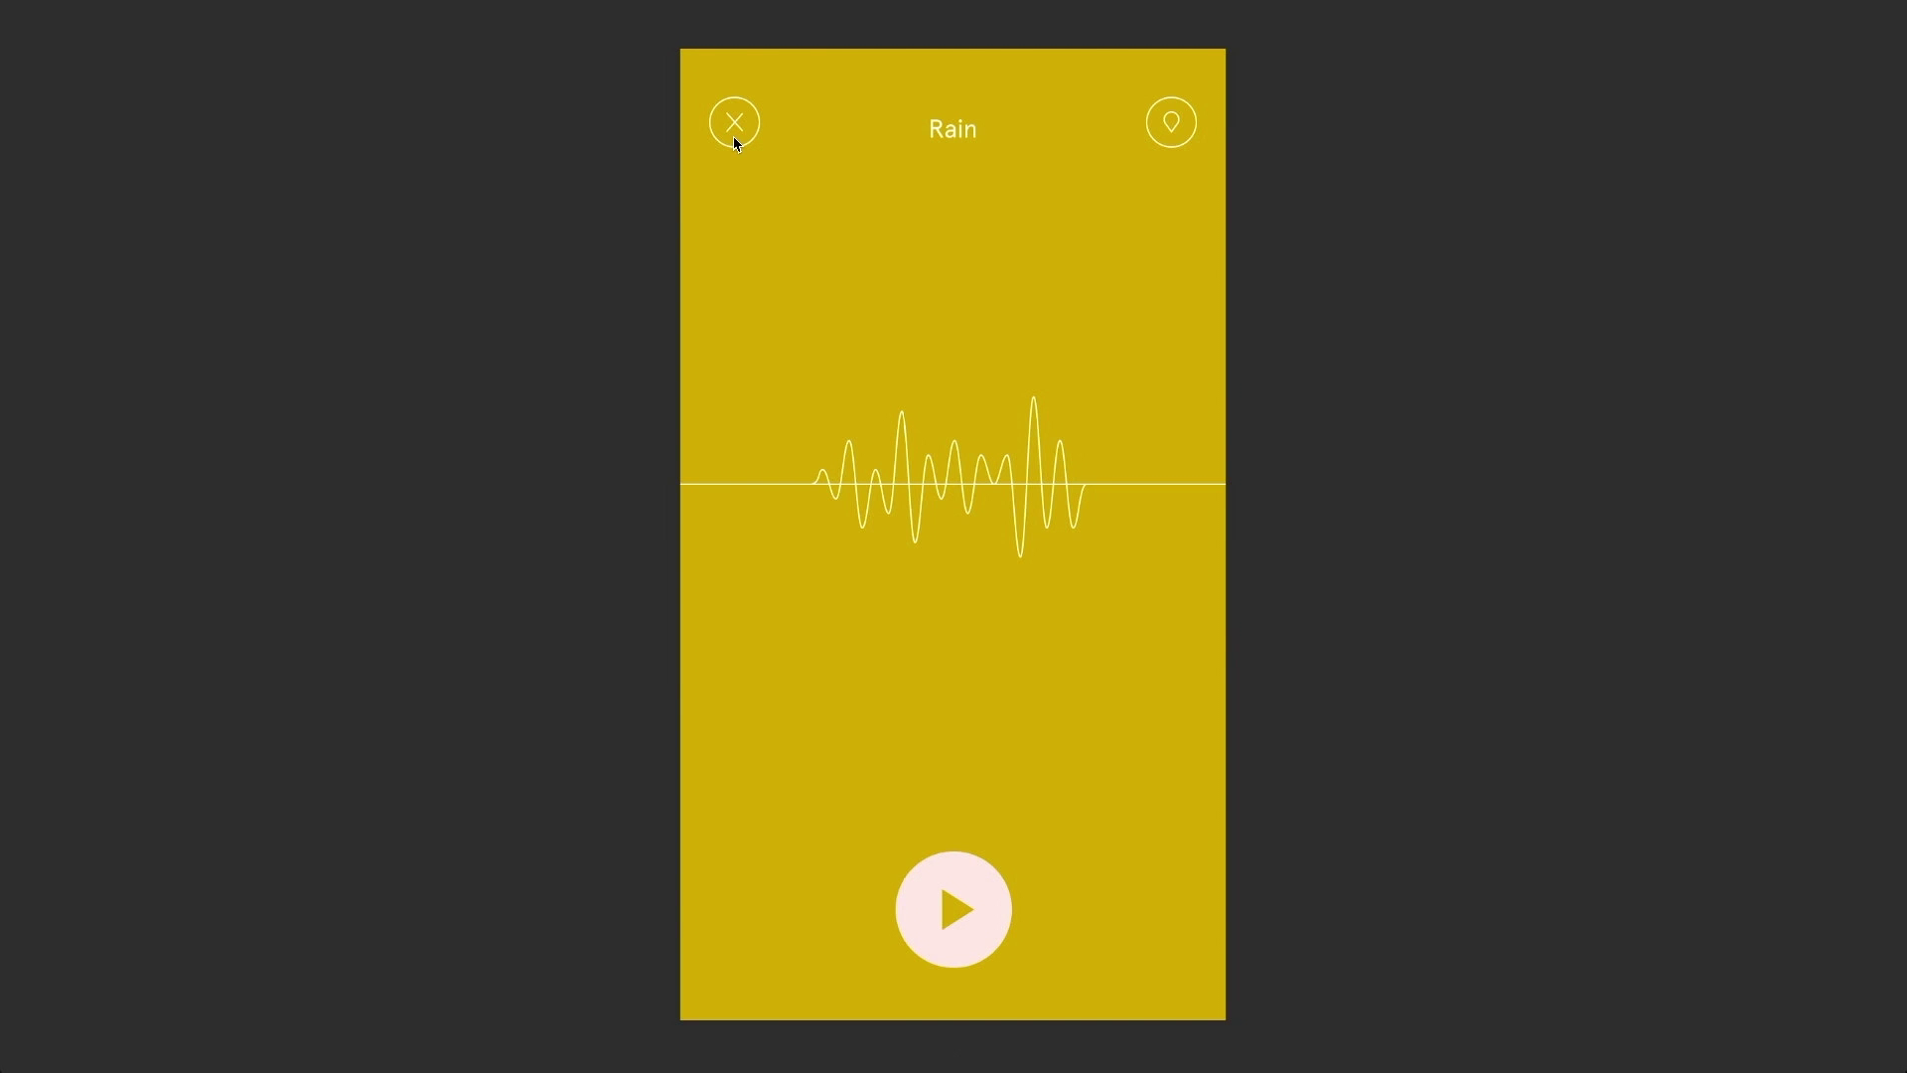
key(Escape)
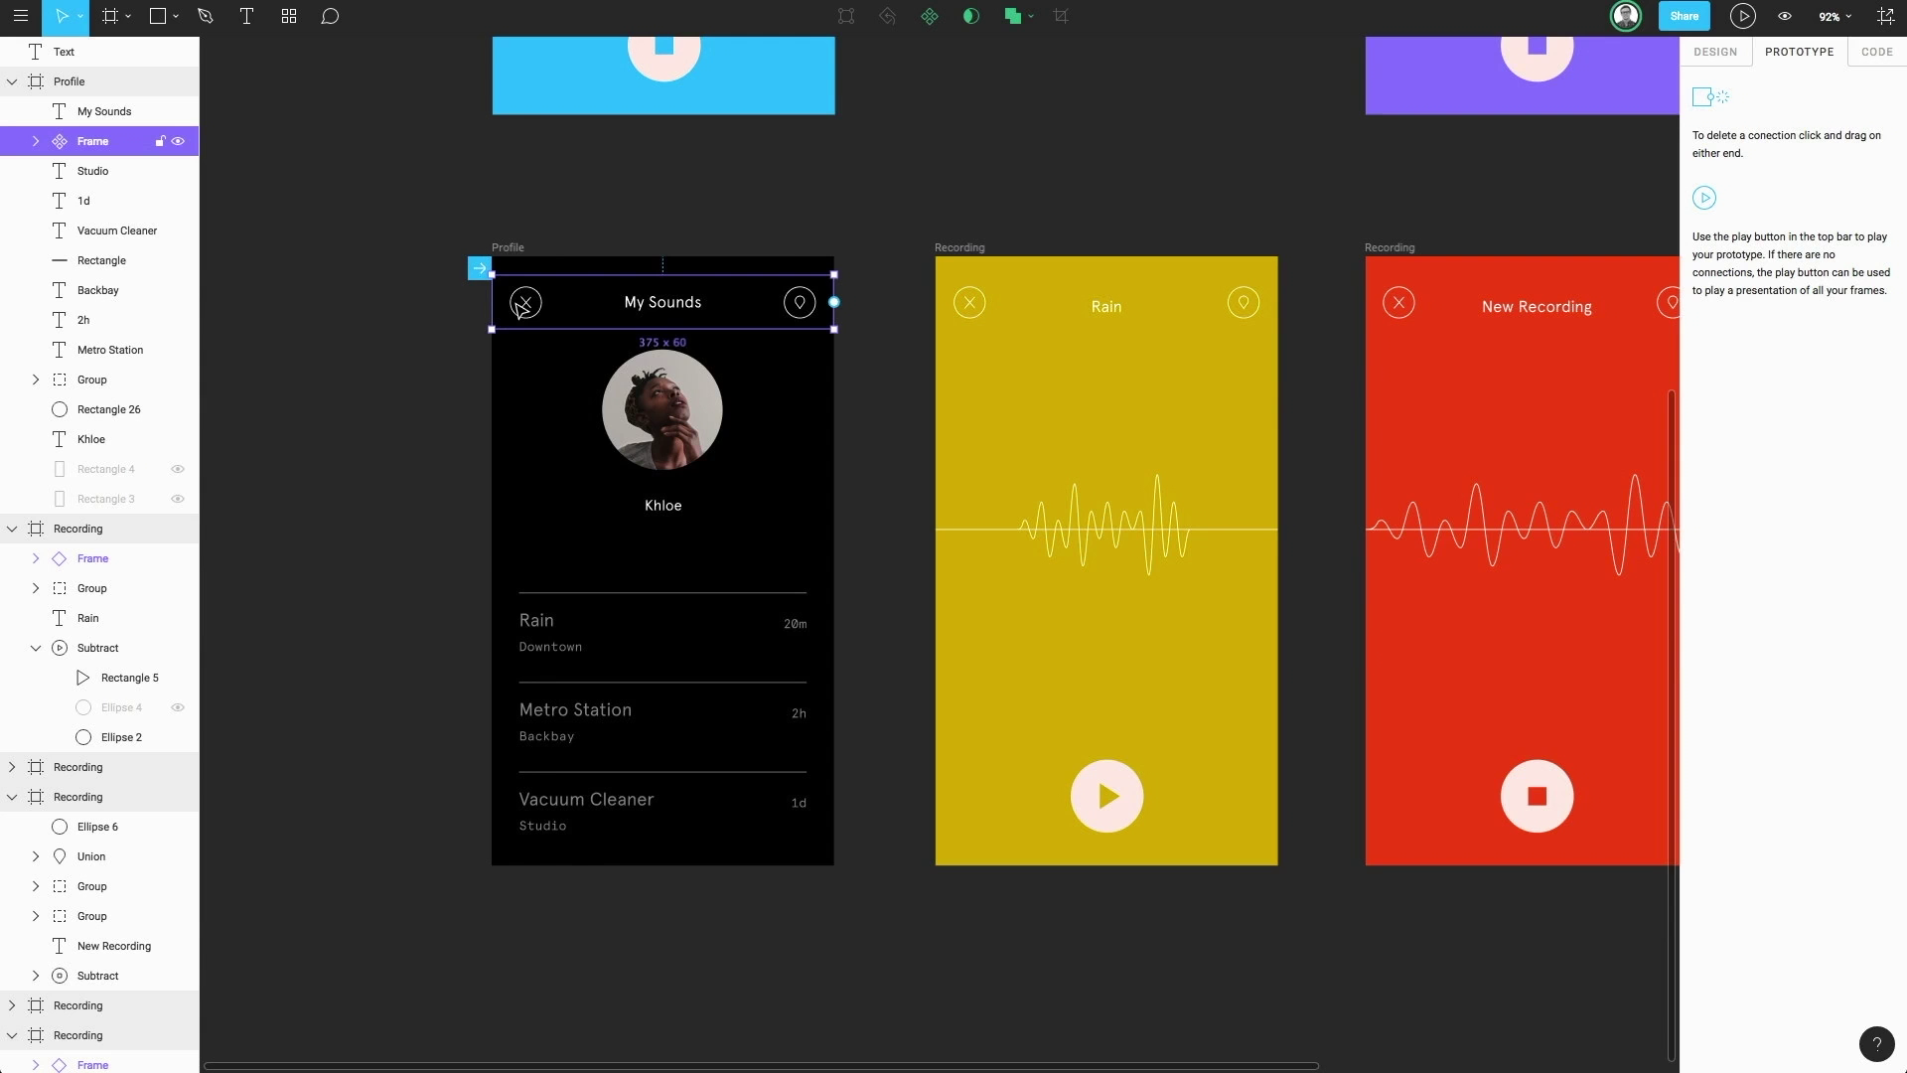
Move the header frame above Profile, link its close icon to the Profile frame, and present
drag(521, 304, 521, 191)
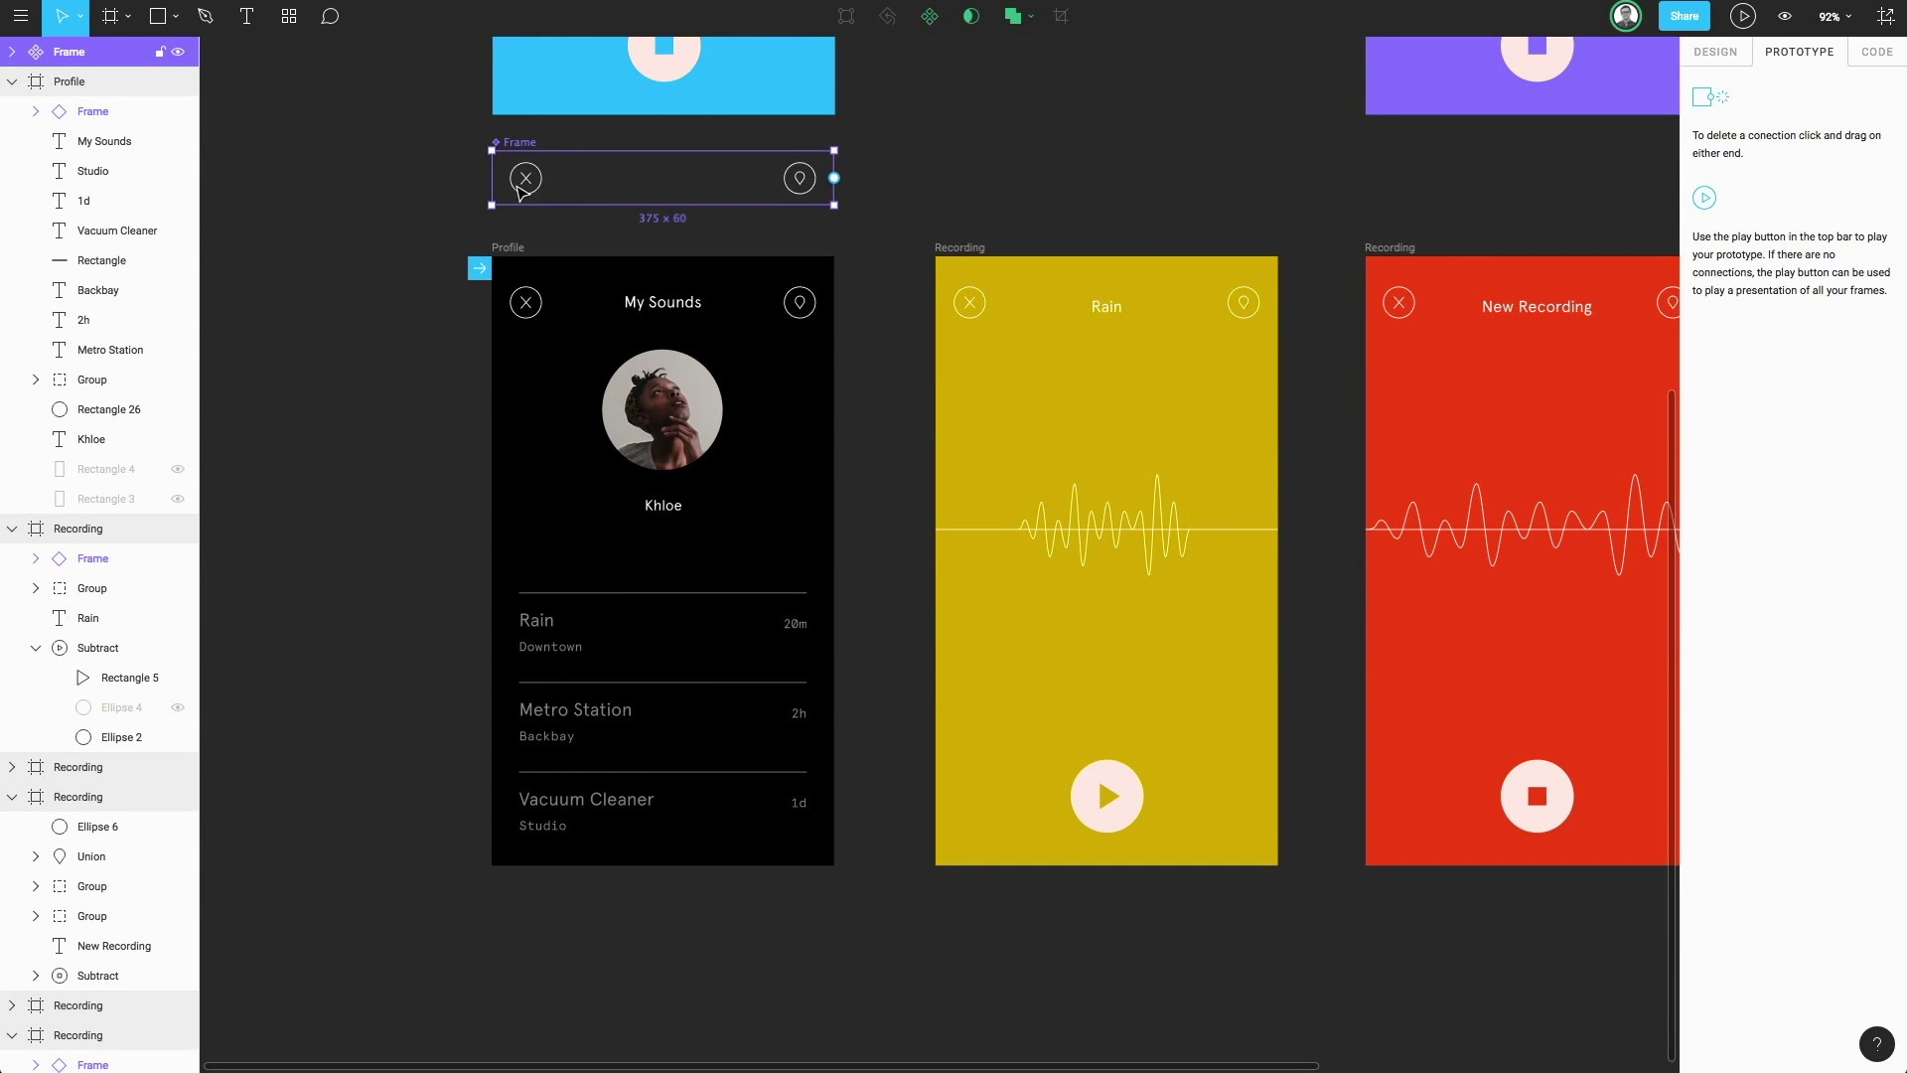
click(518, 186)
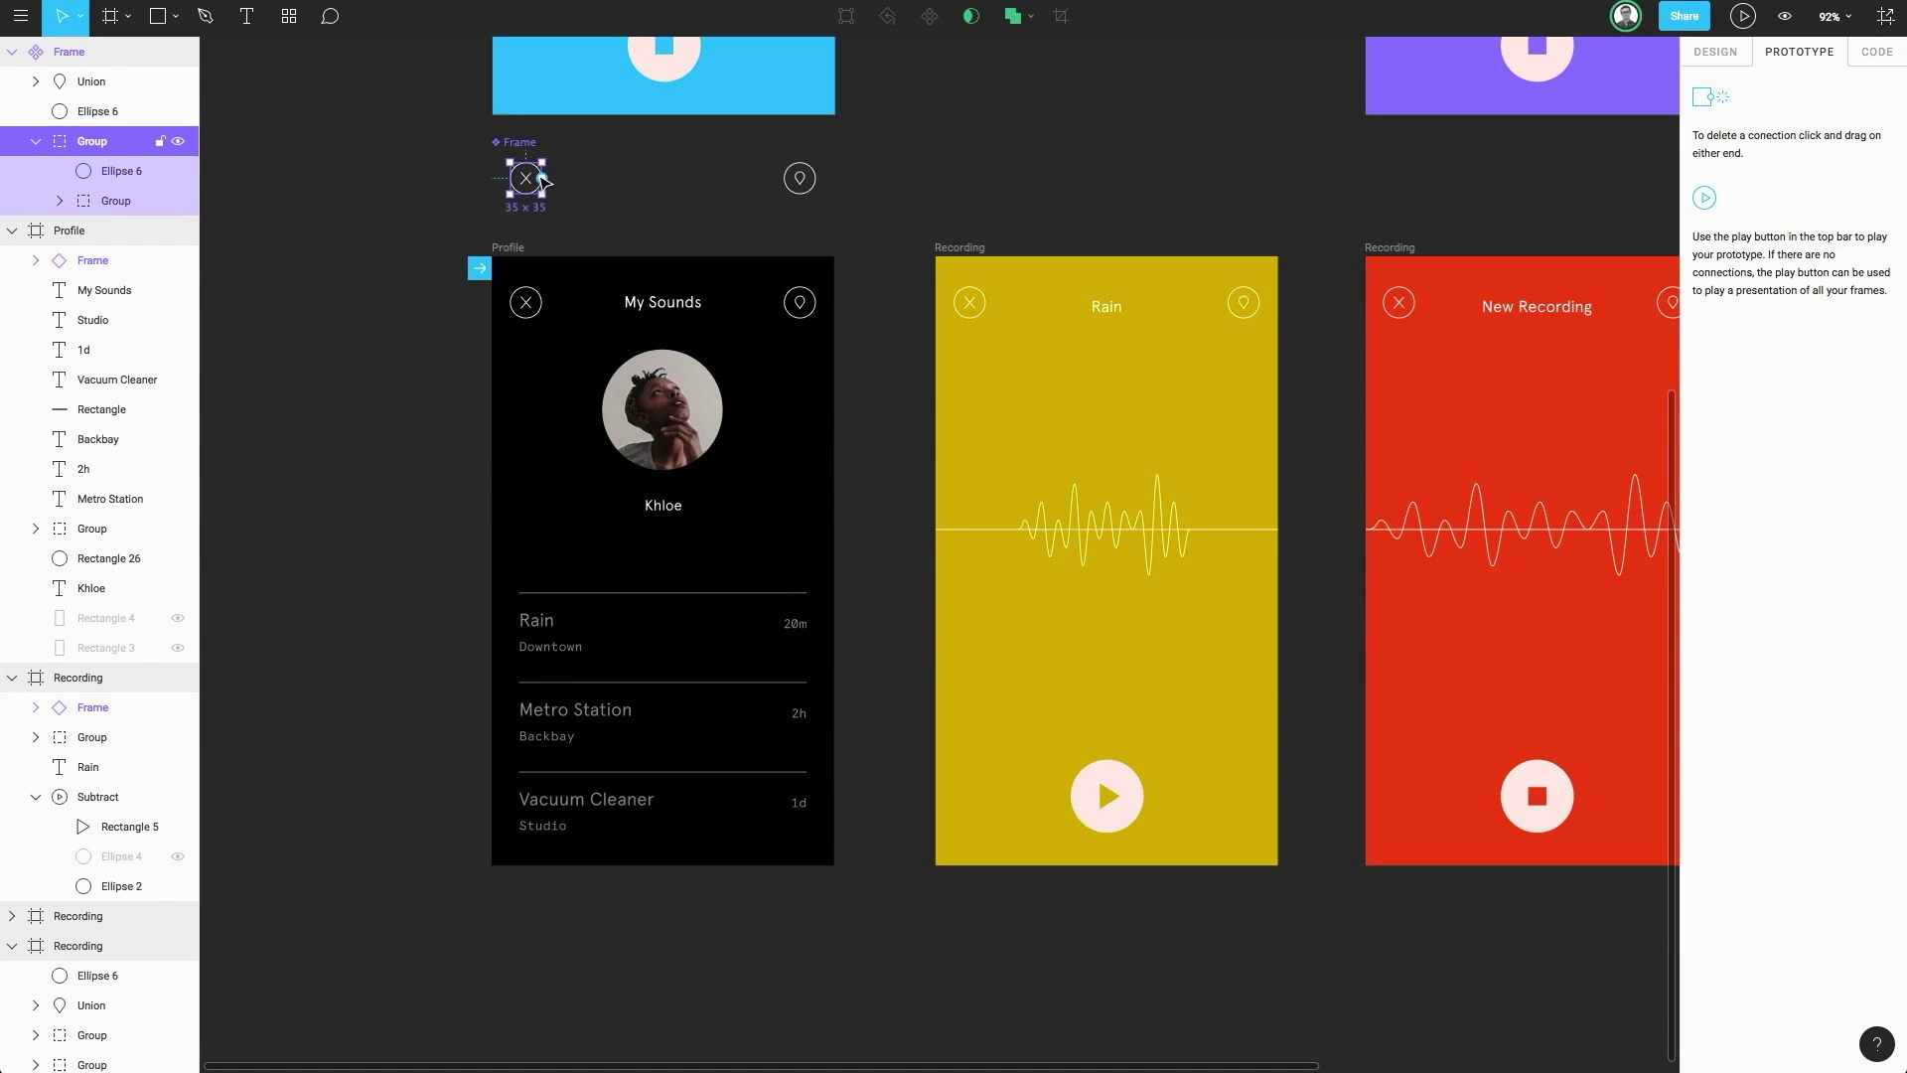
drag(544, 182, 631, 285)
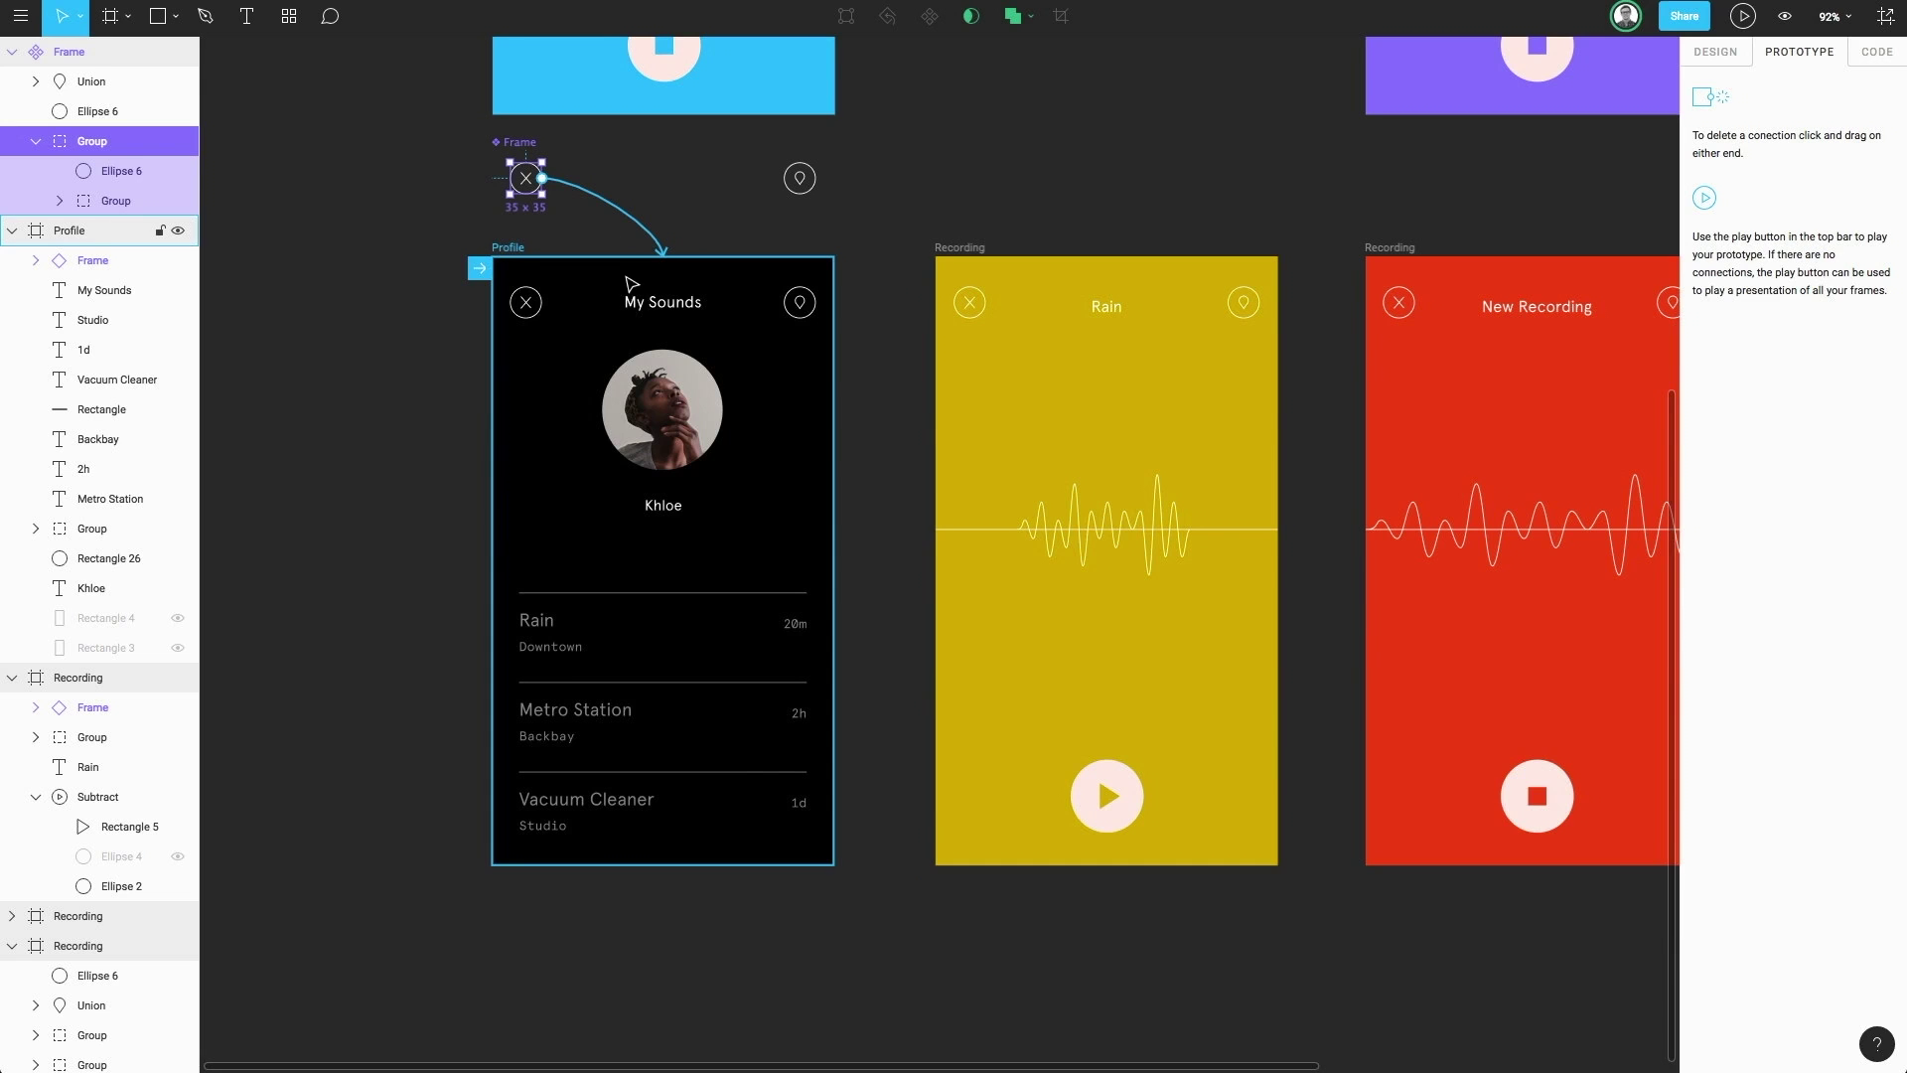
drag(631, 285, 631, 285)
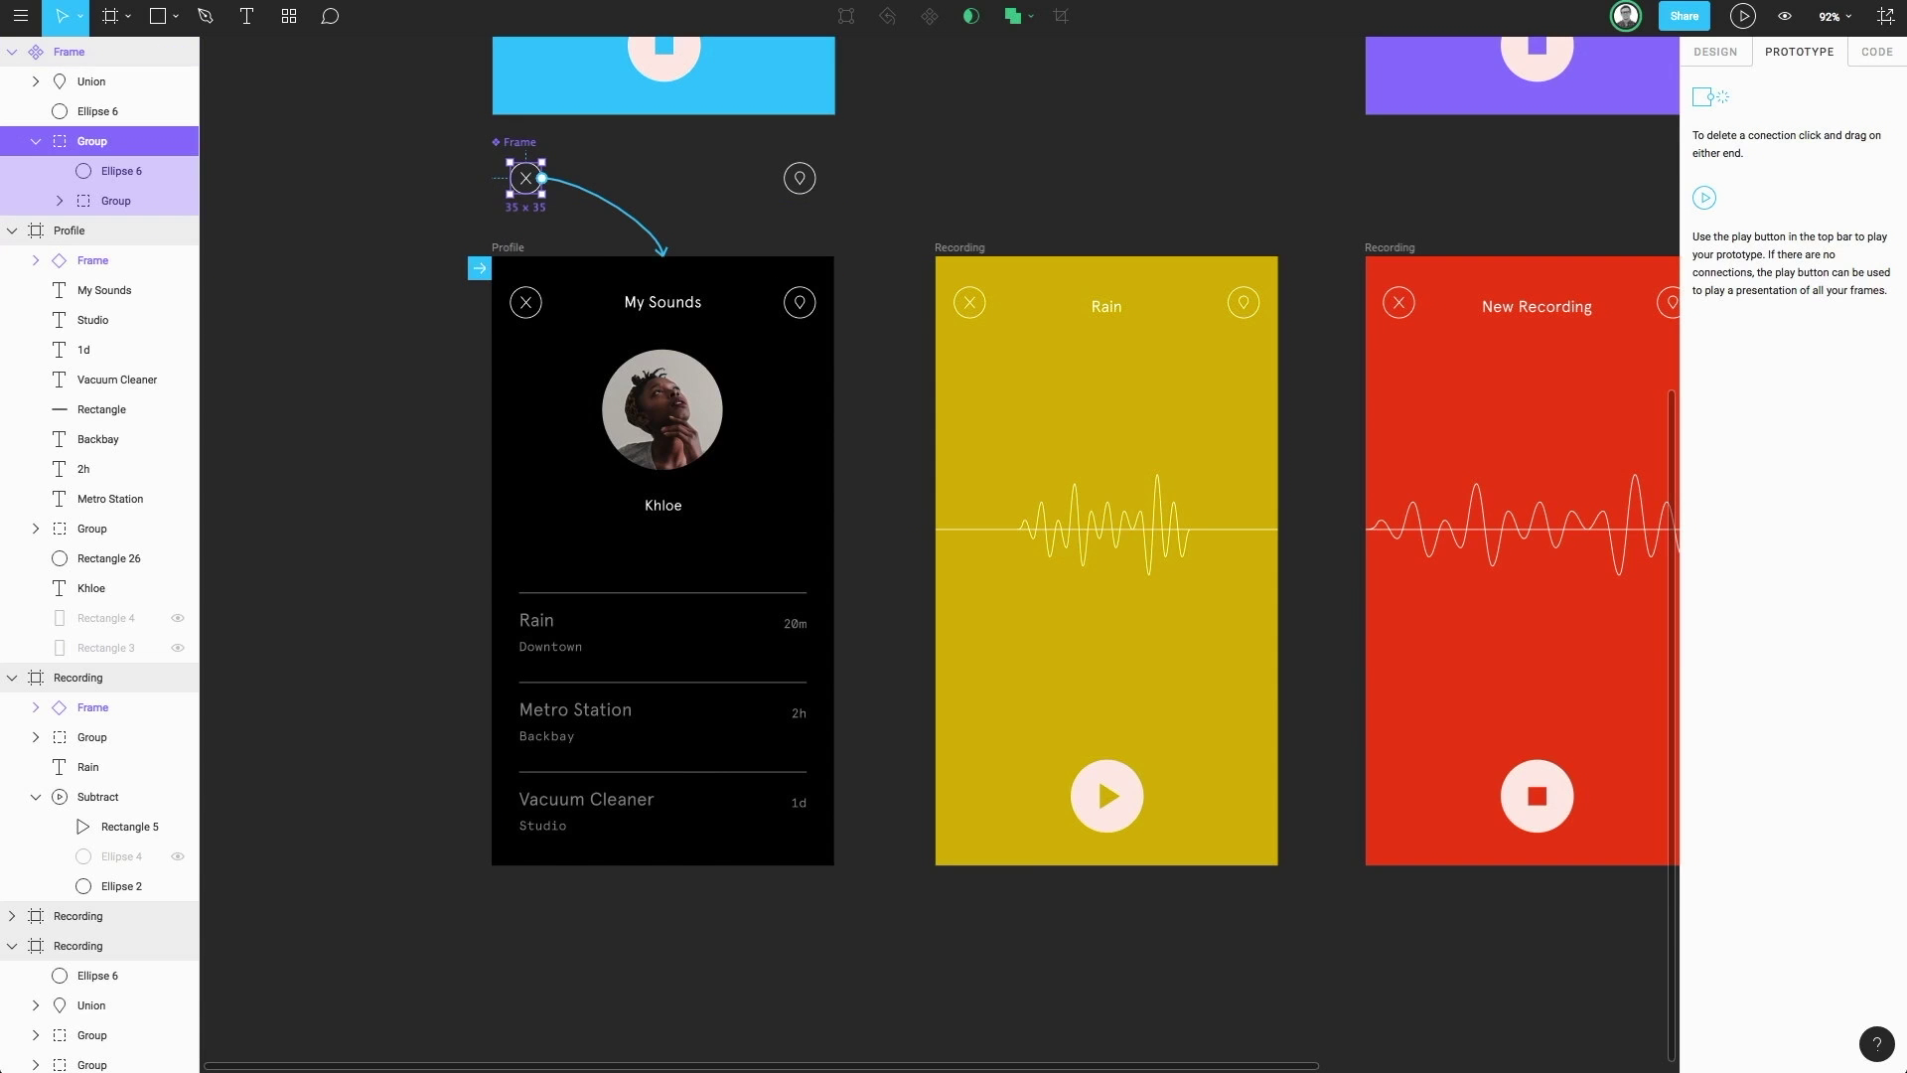
key(ctrl+alt+Return)
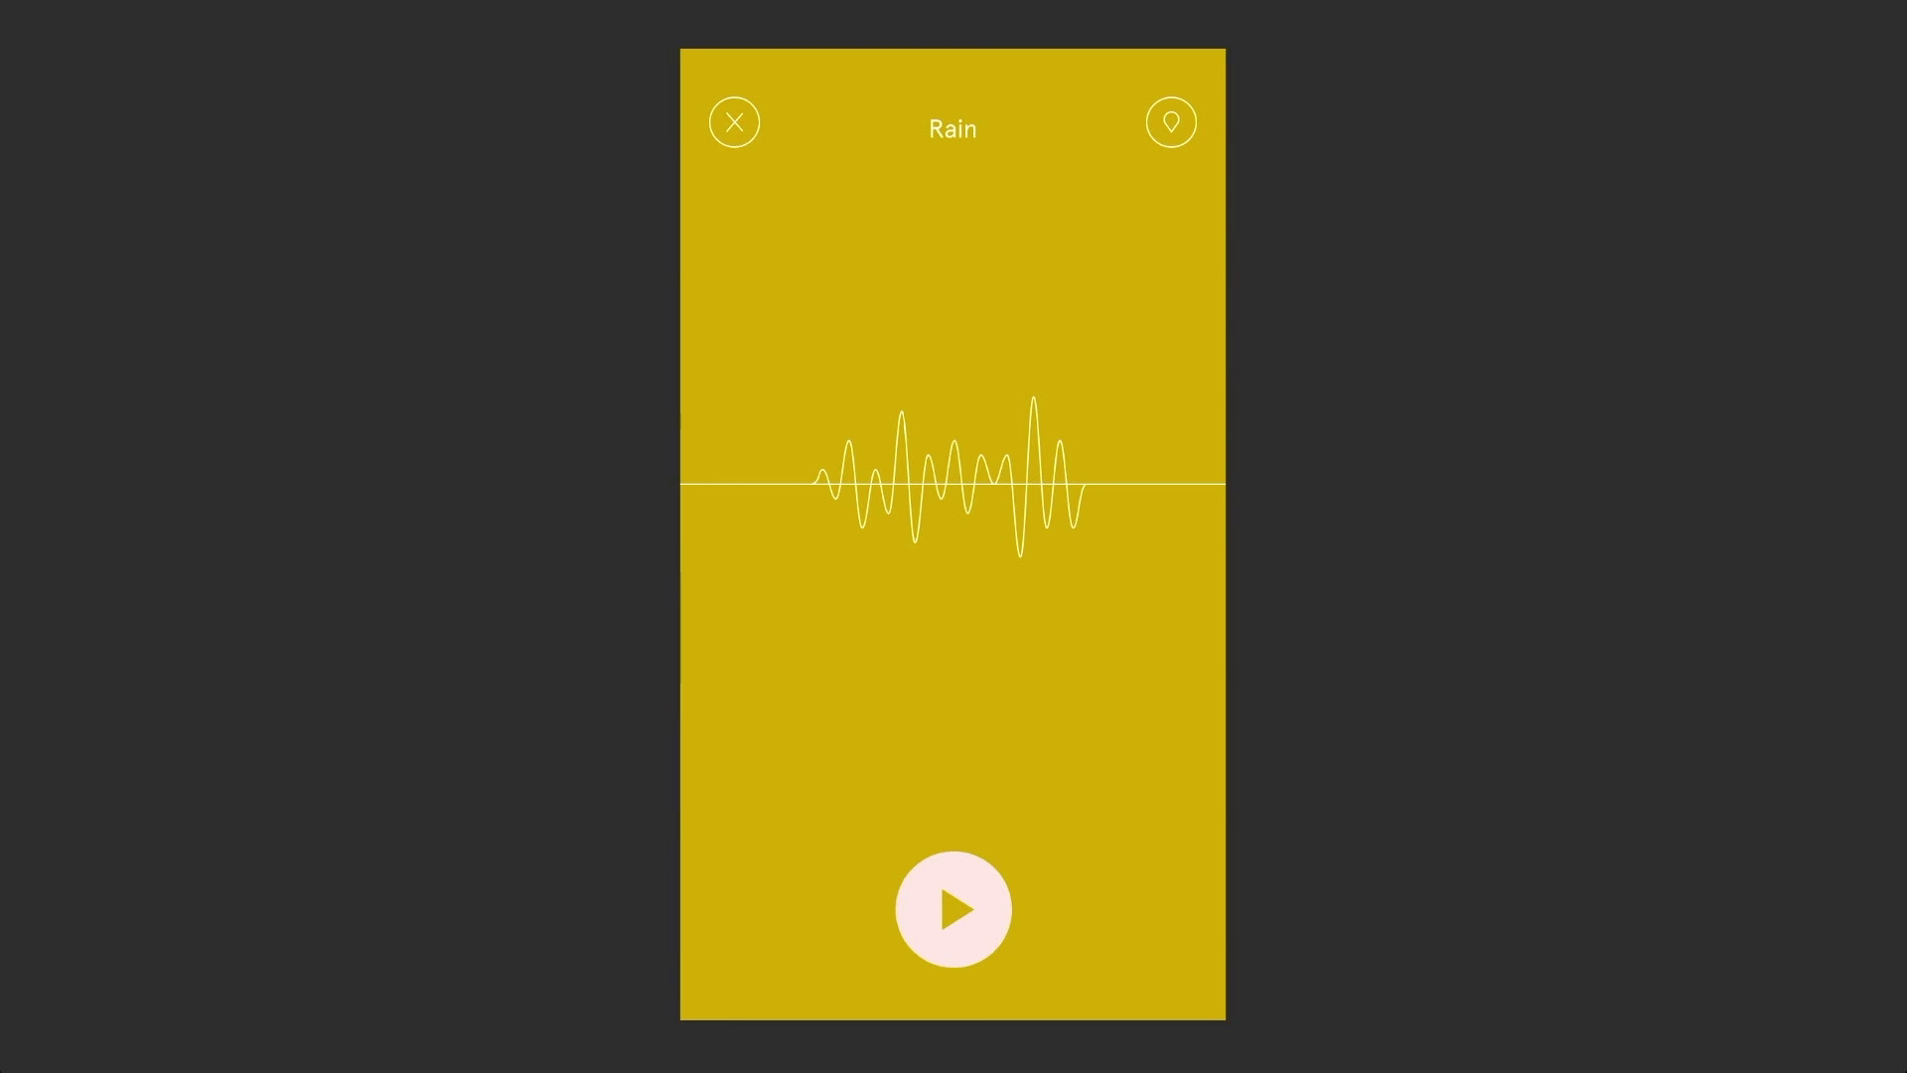
Tap X, the Rain row, play, then X again, and leave the presentation with Ctrl+W
click(736, 144)
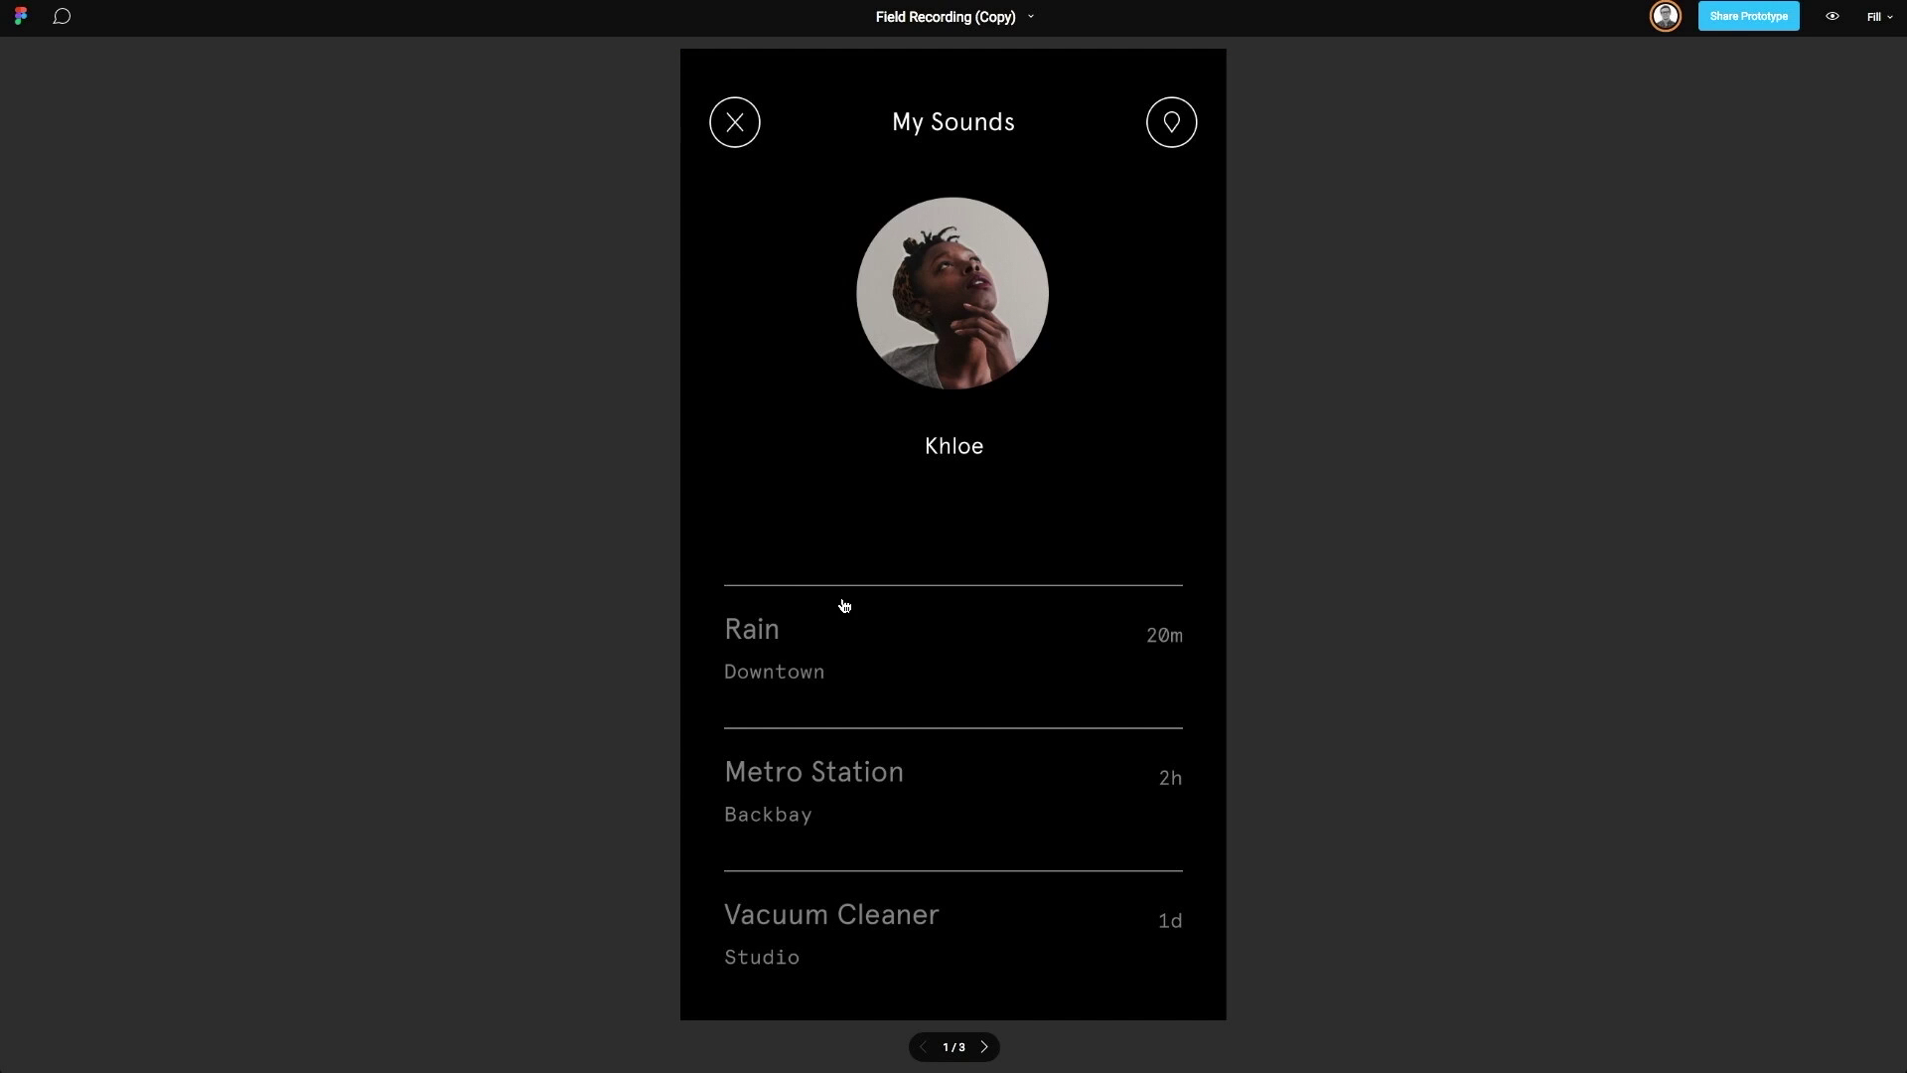
click(853, 638)
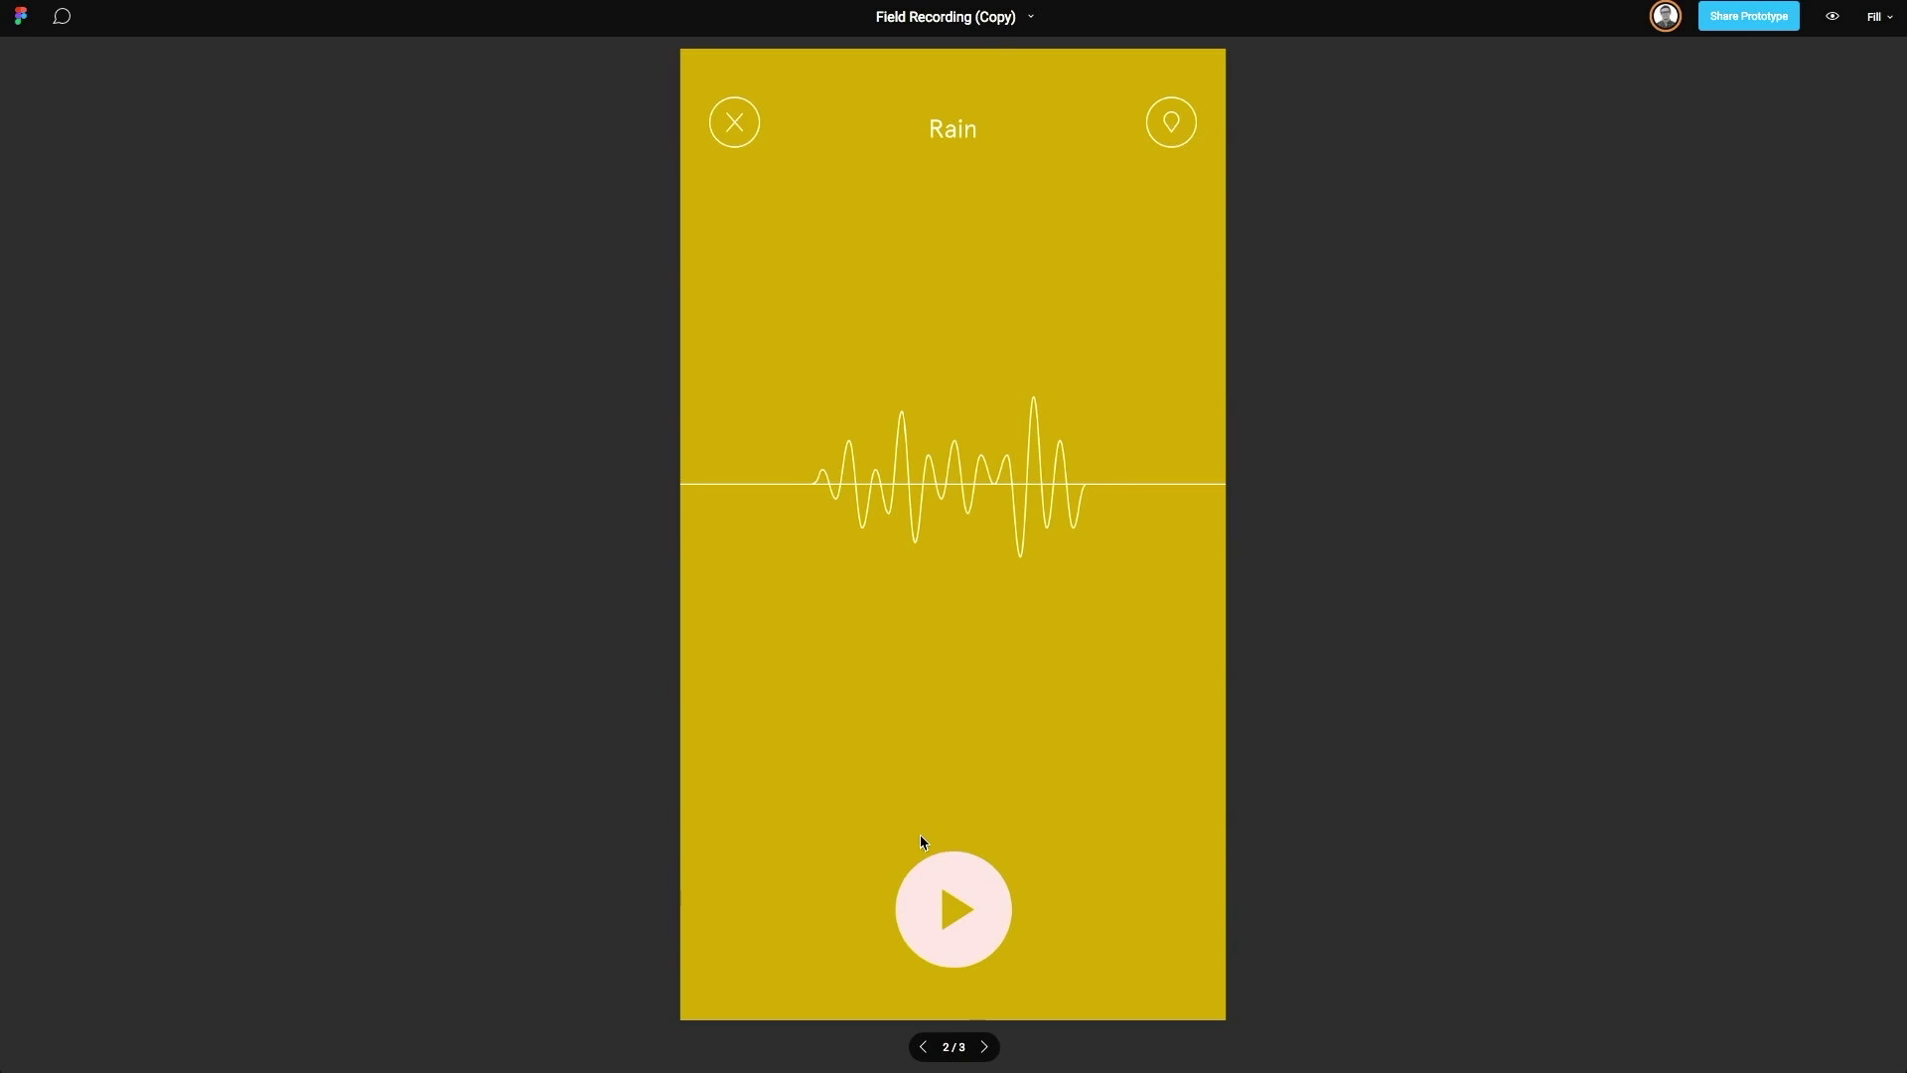
click(947, 895)
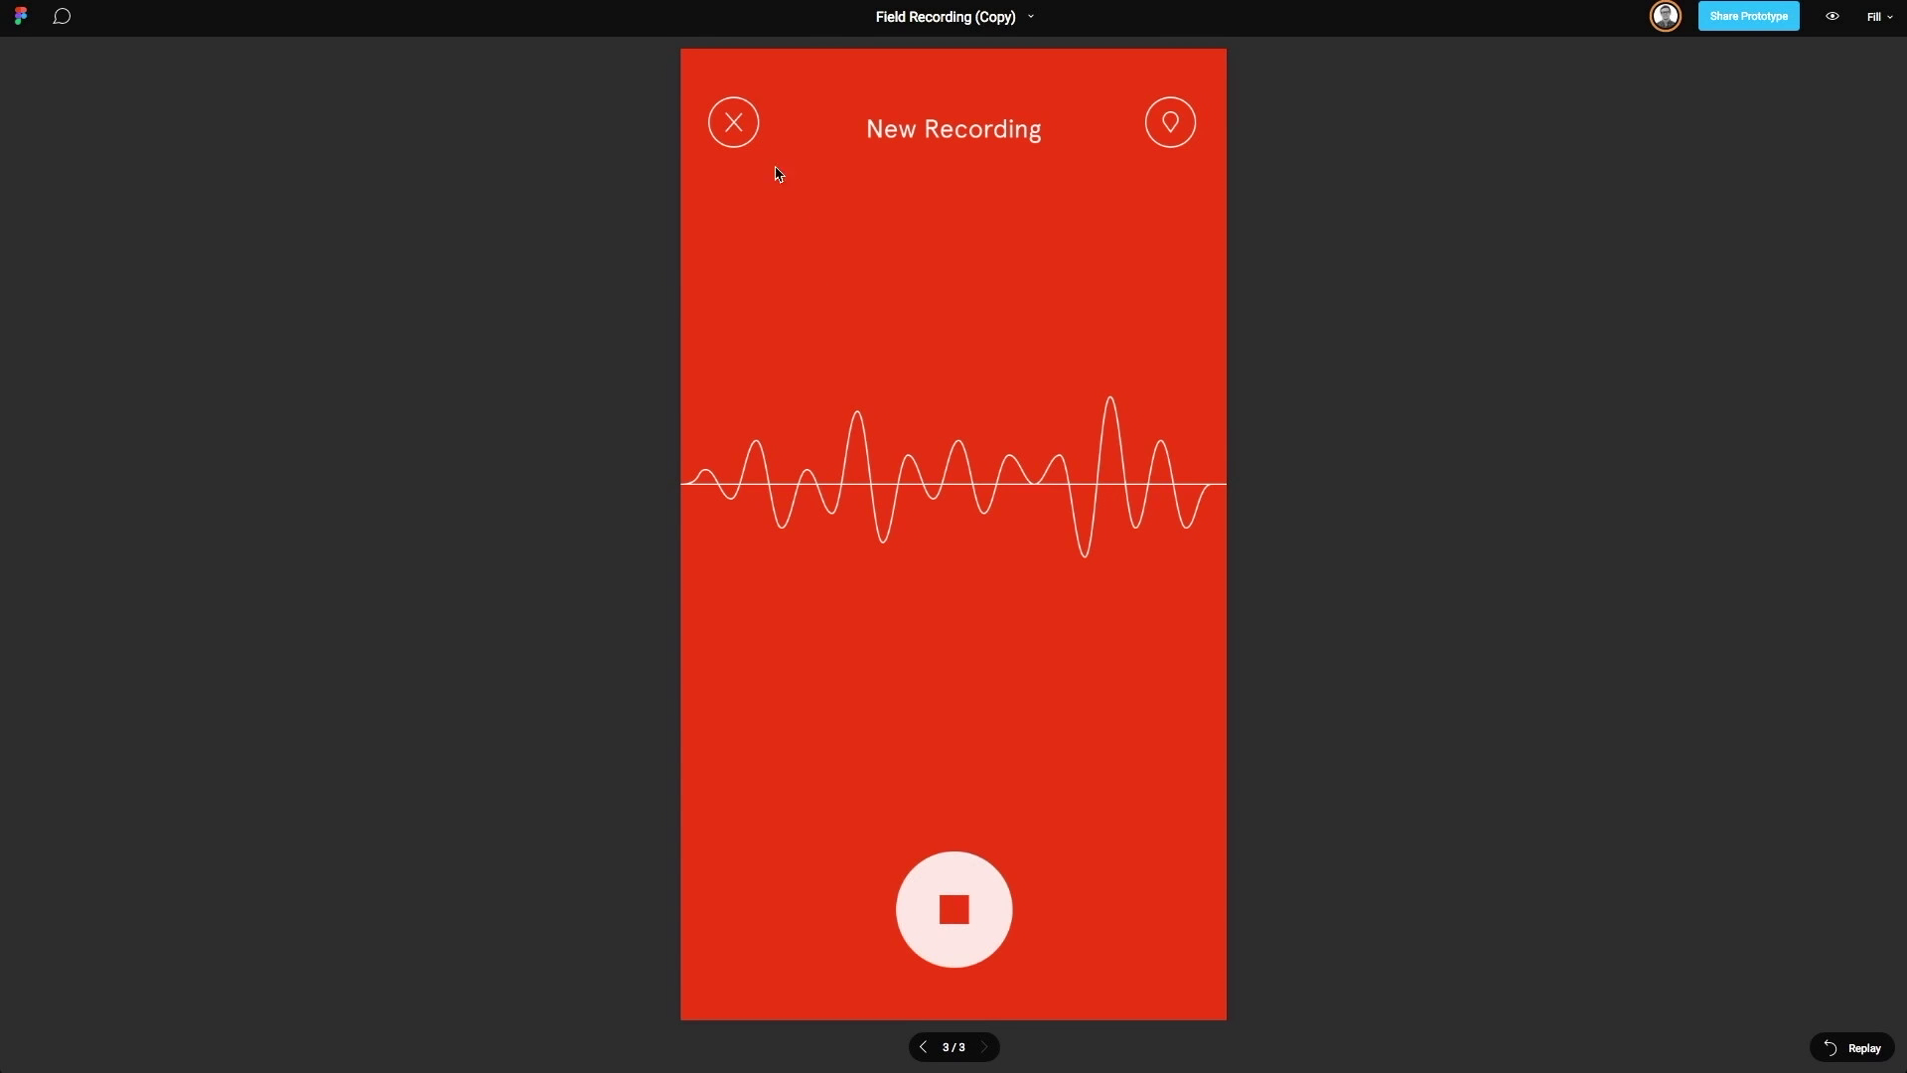
click(738, 129)
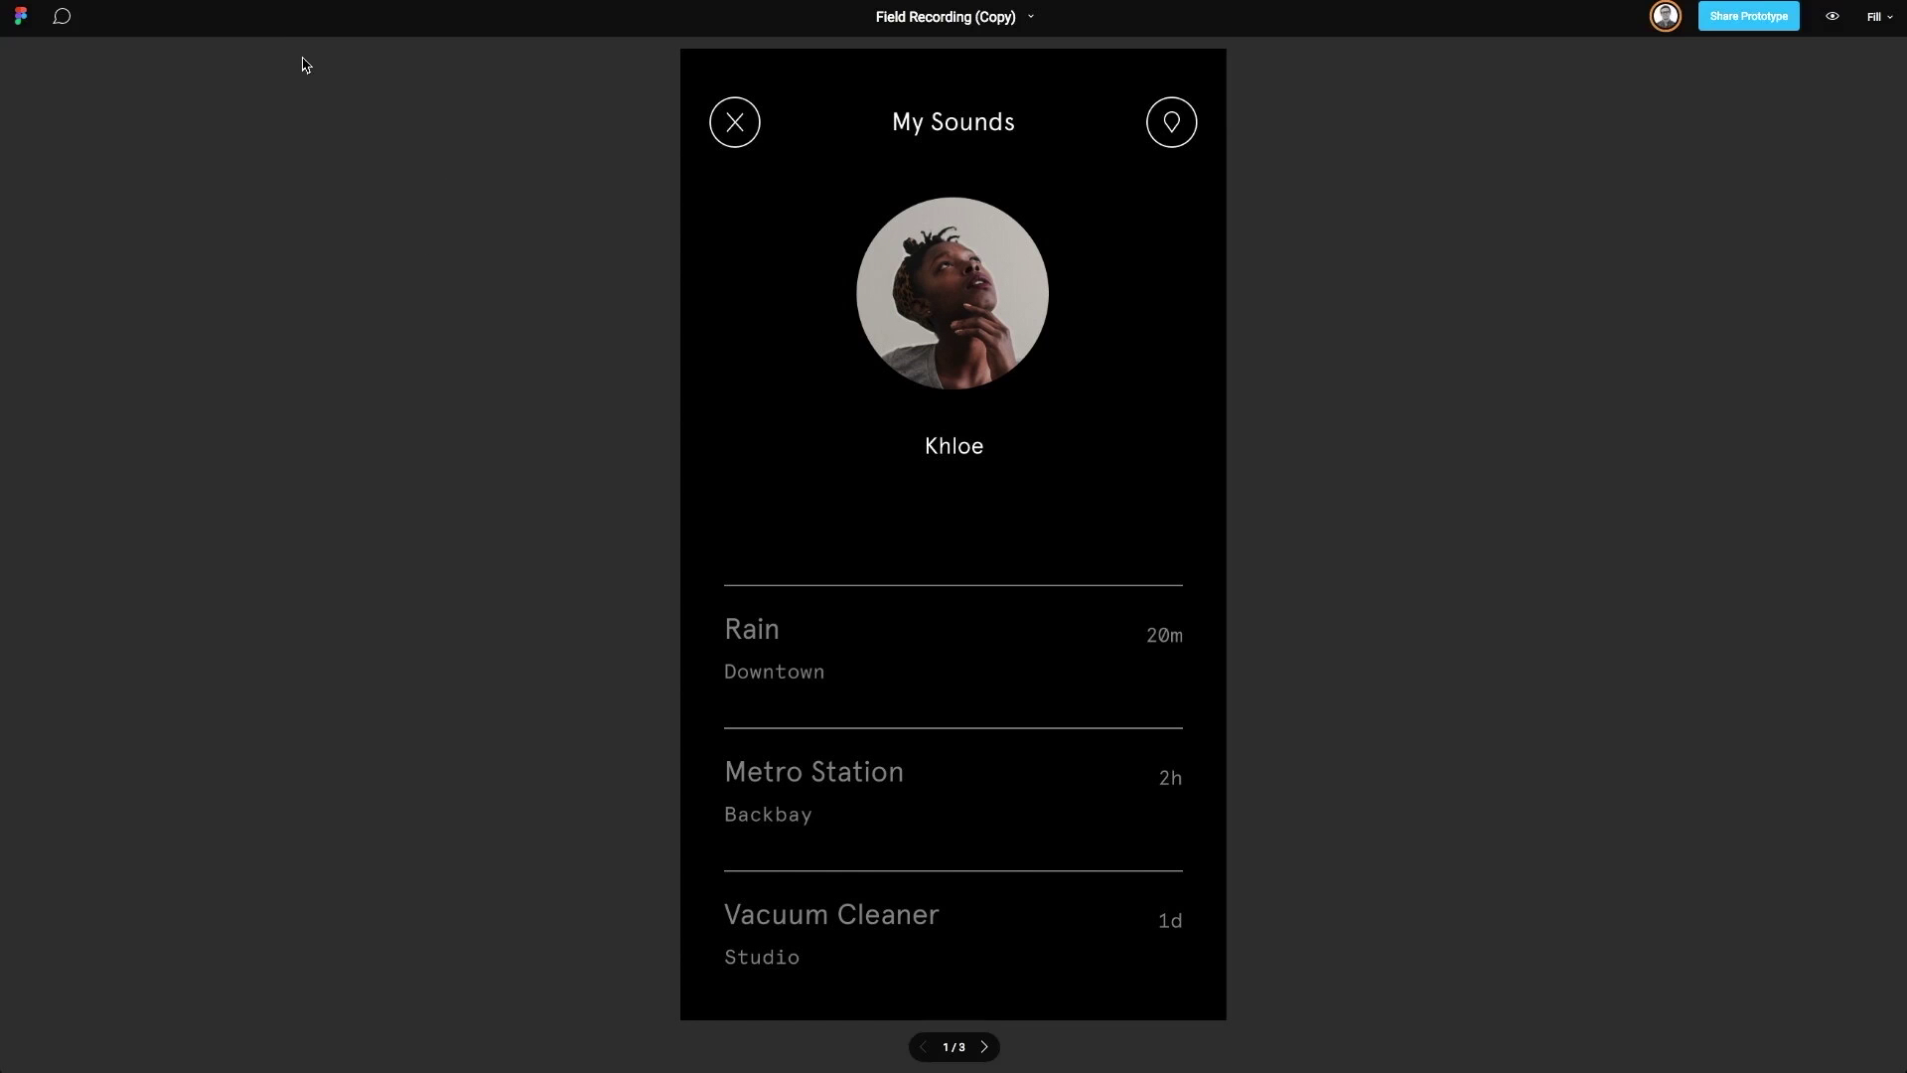
key(ctrl+w)
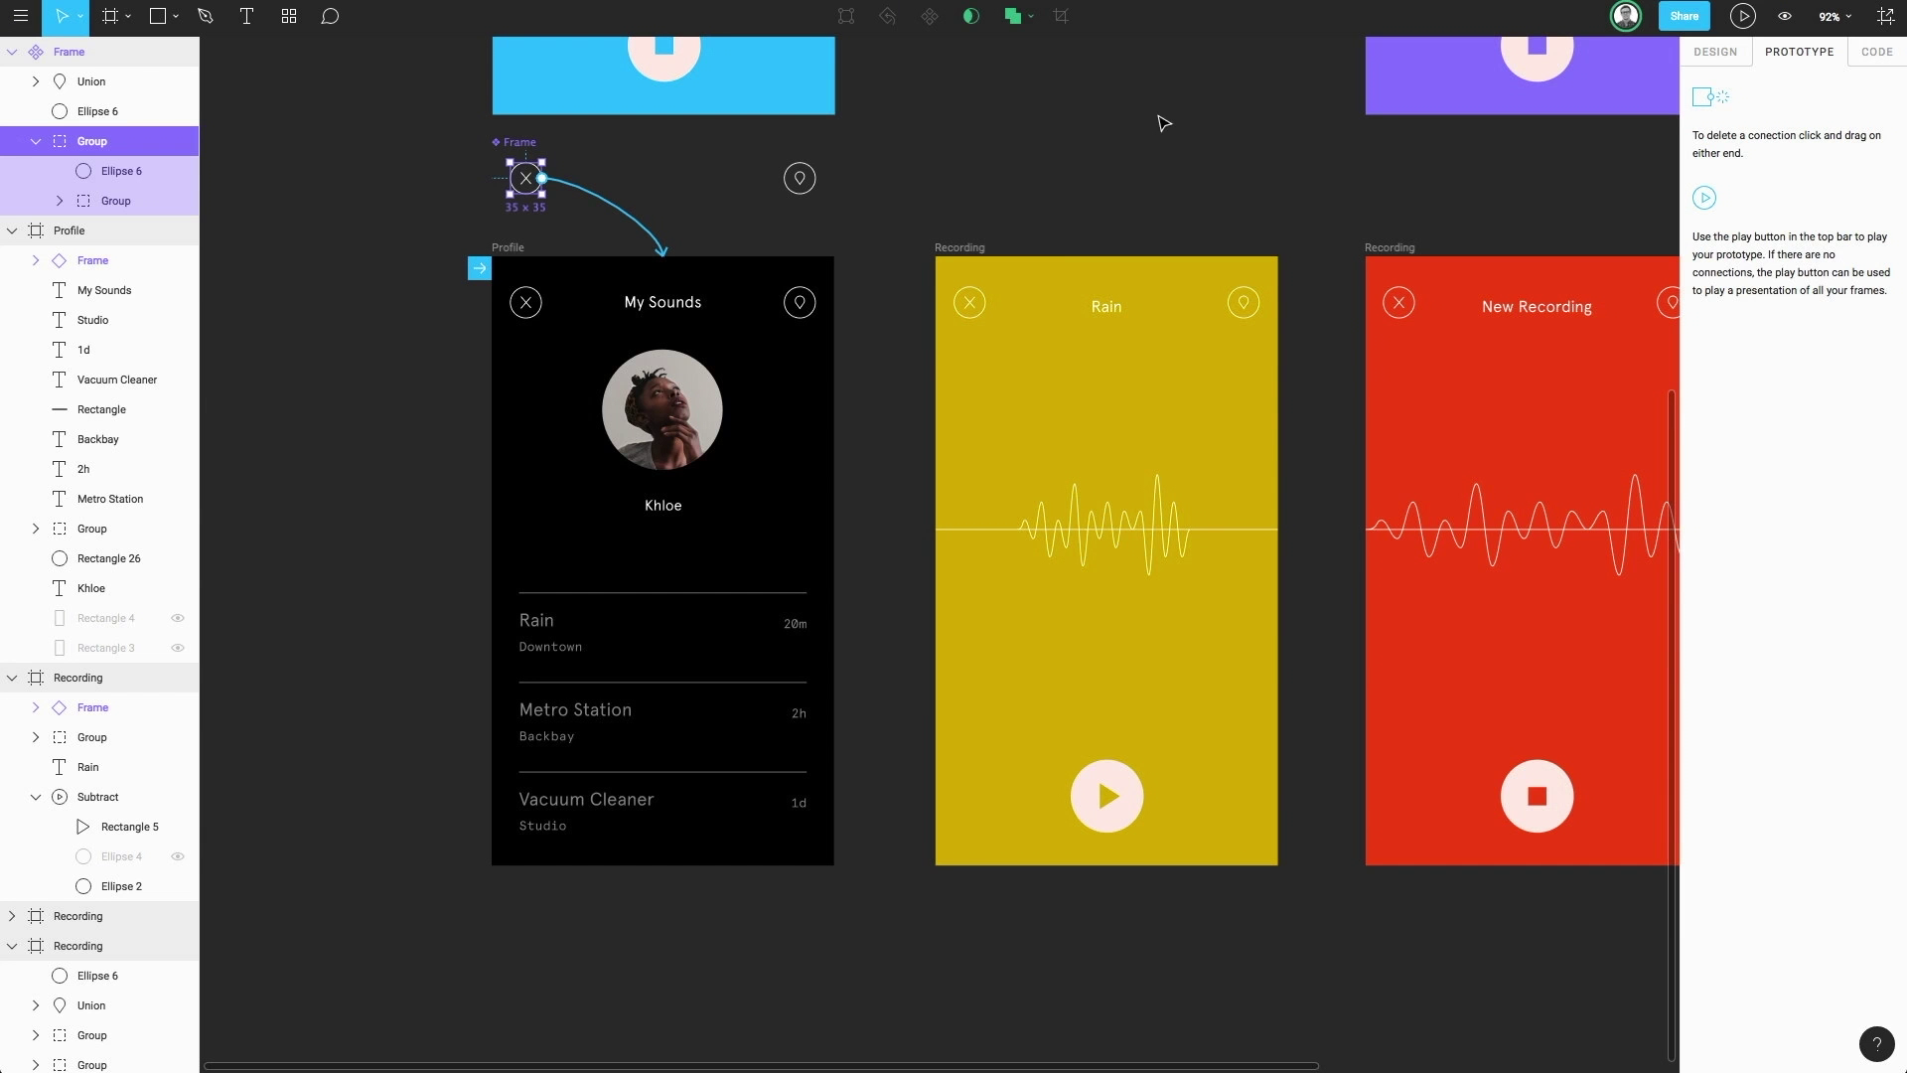
Set the prototype background to white #FFFFFF and present again, revealing the viewer toolbar
click(1165, 123)
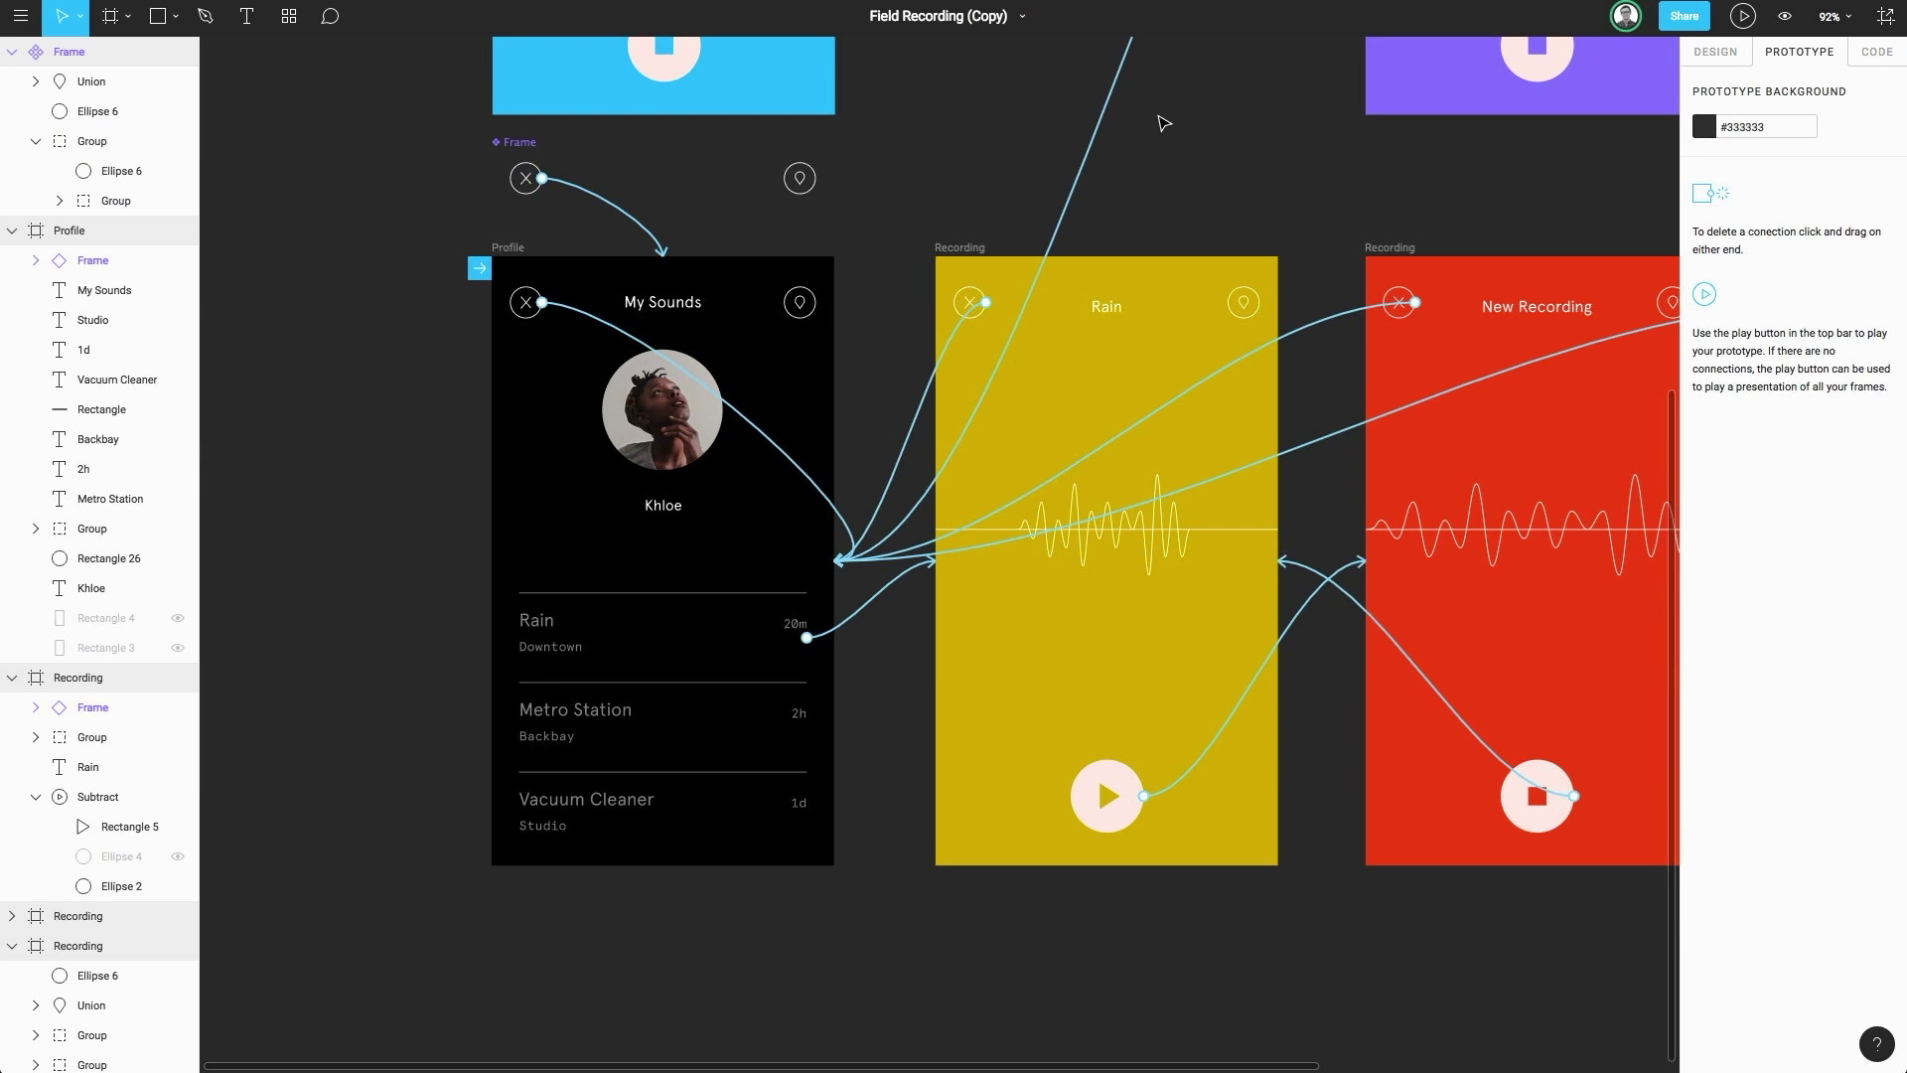
click(1763, 129)
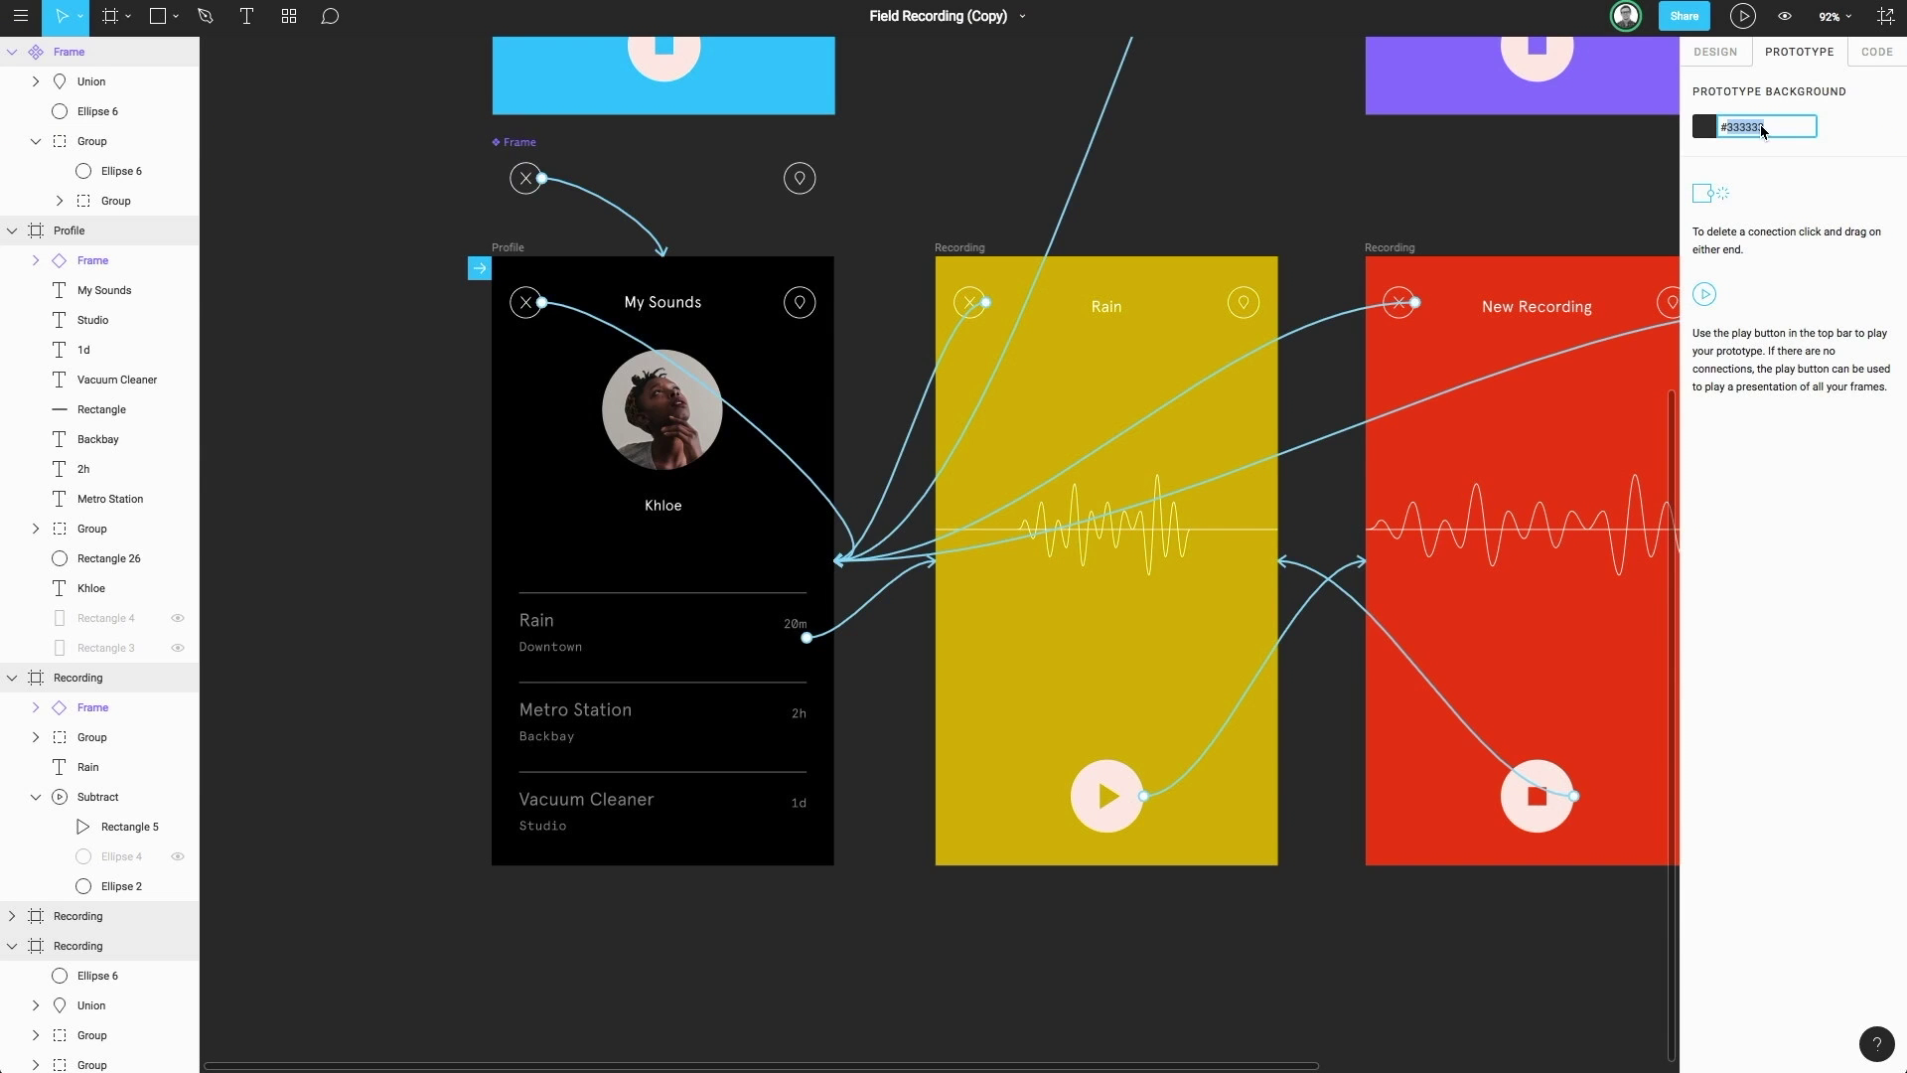
click(1704, 127)
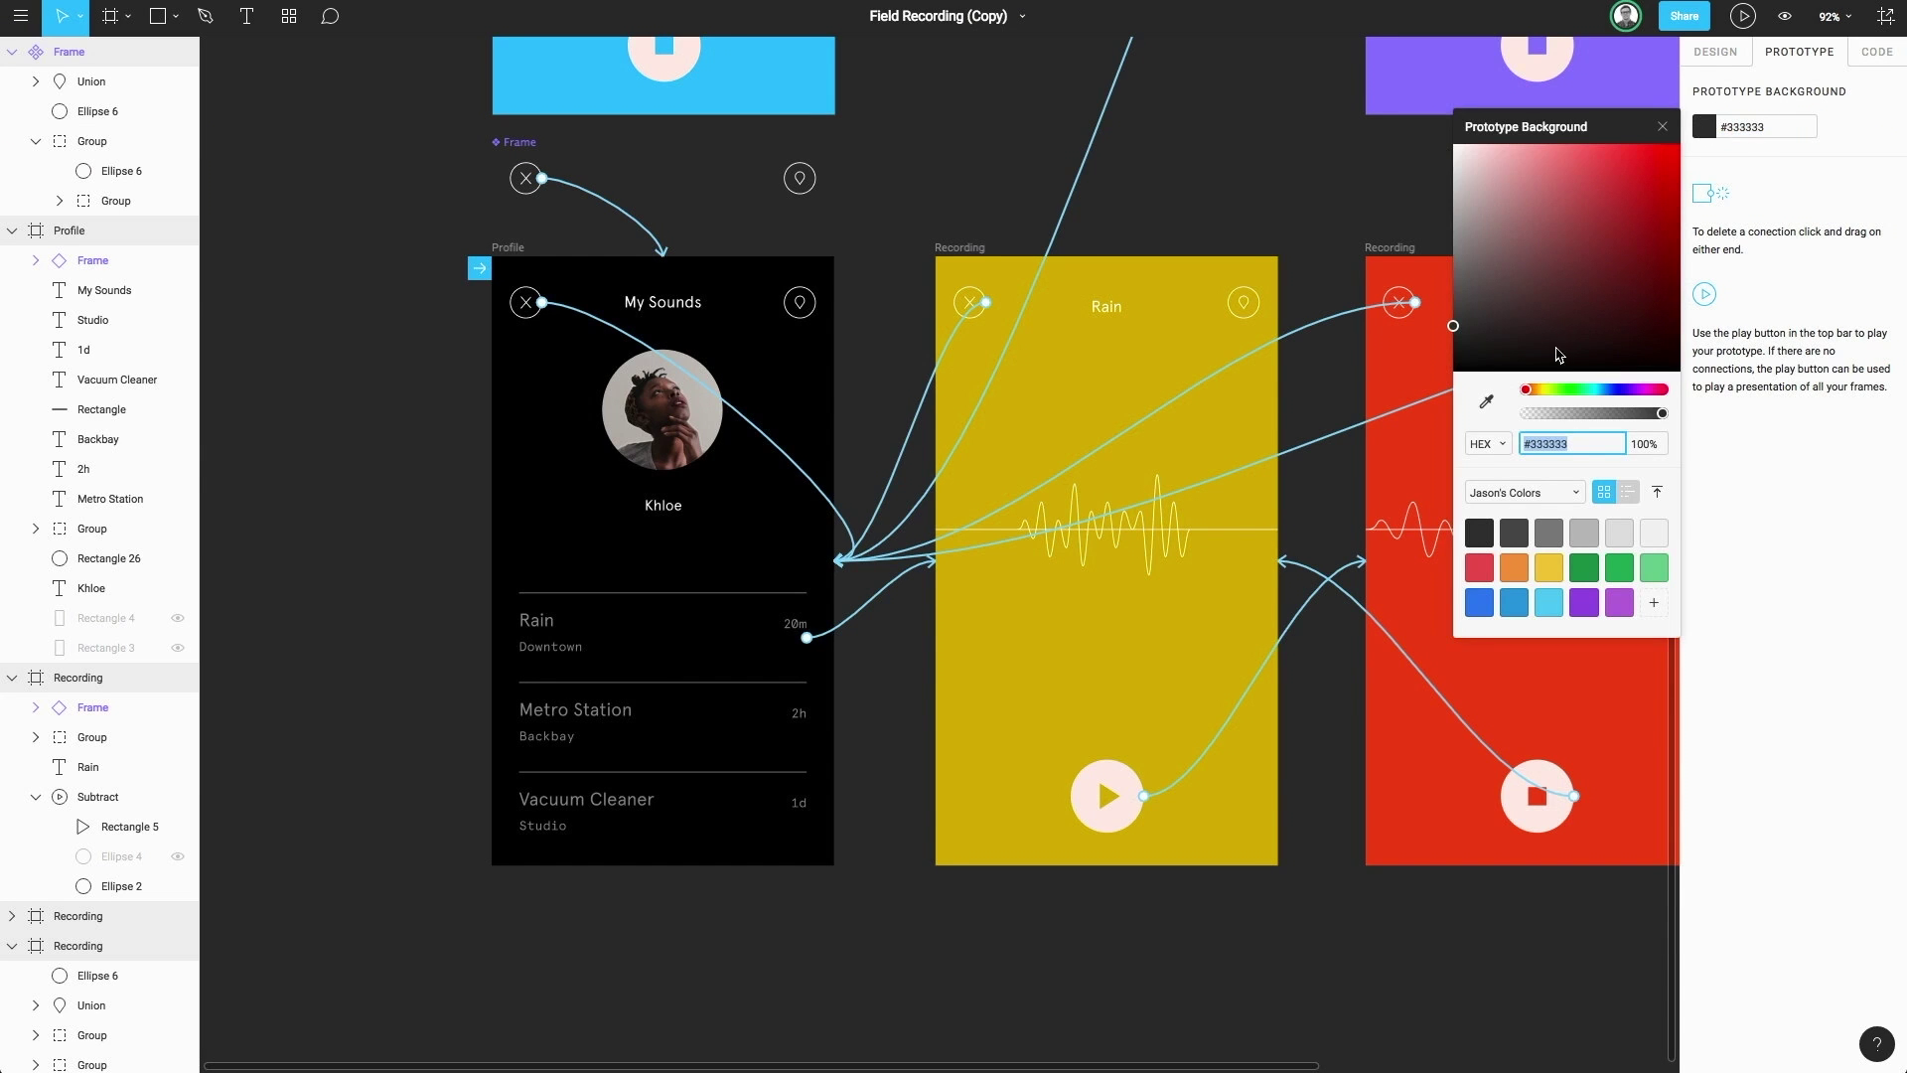
drag(1497, 296, 1440, 99)
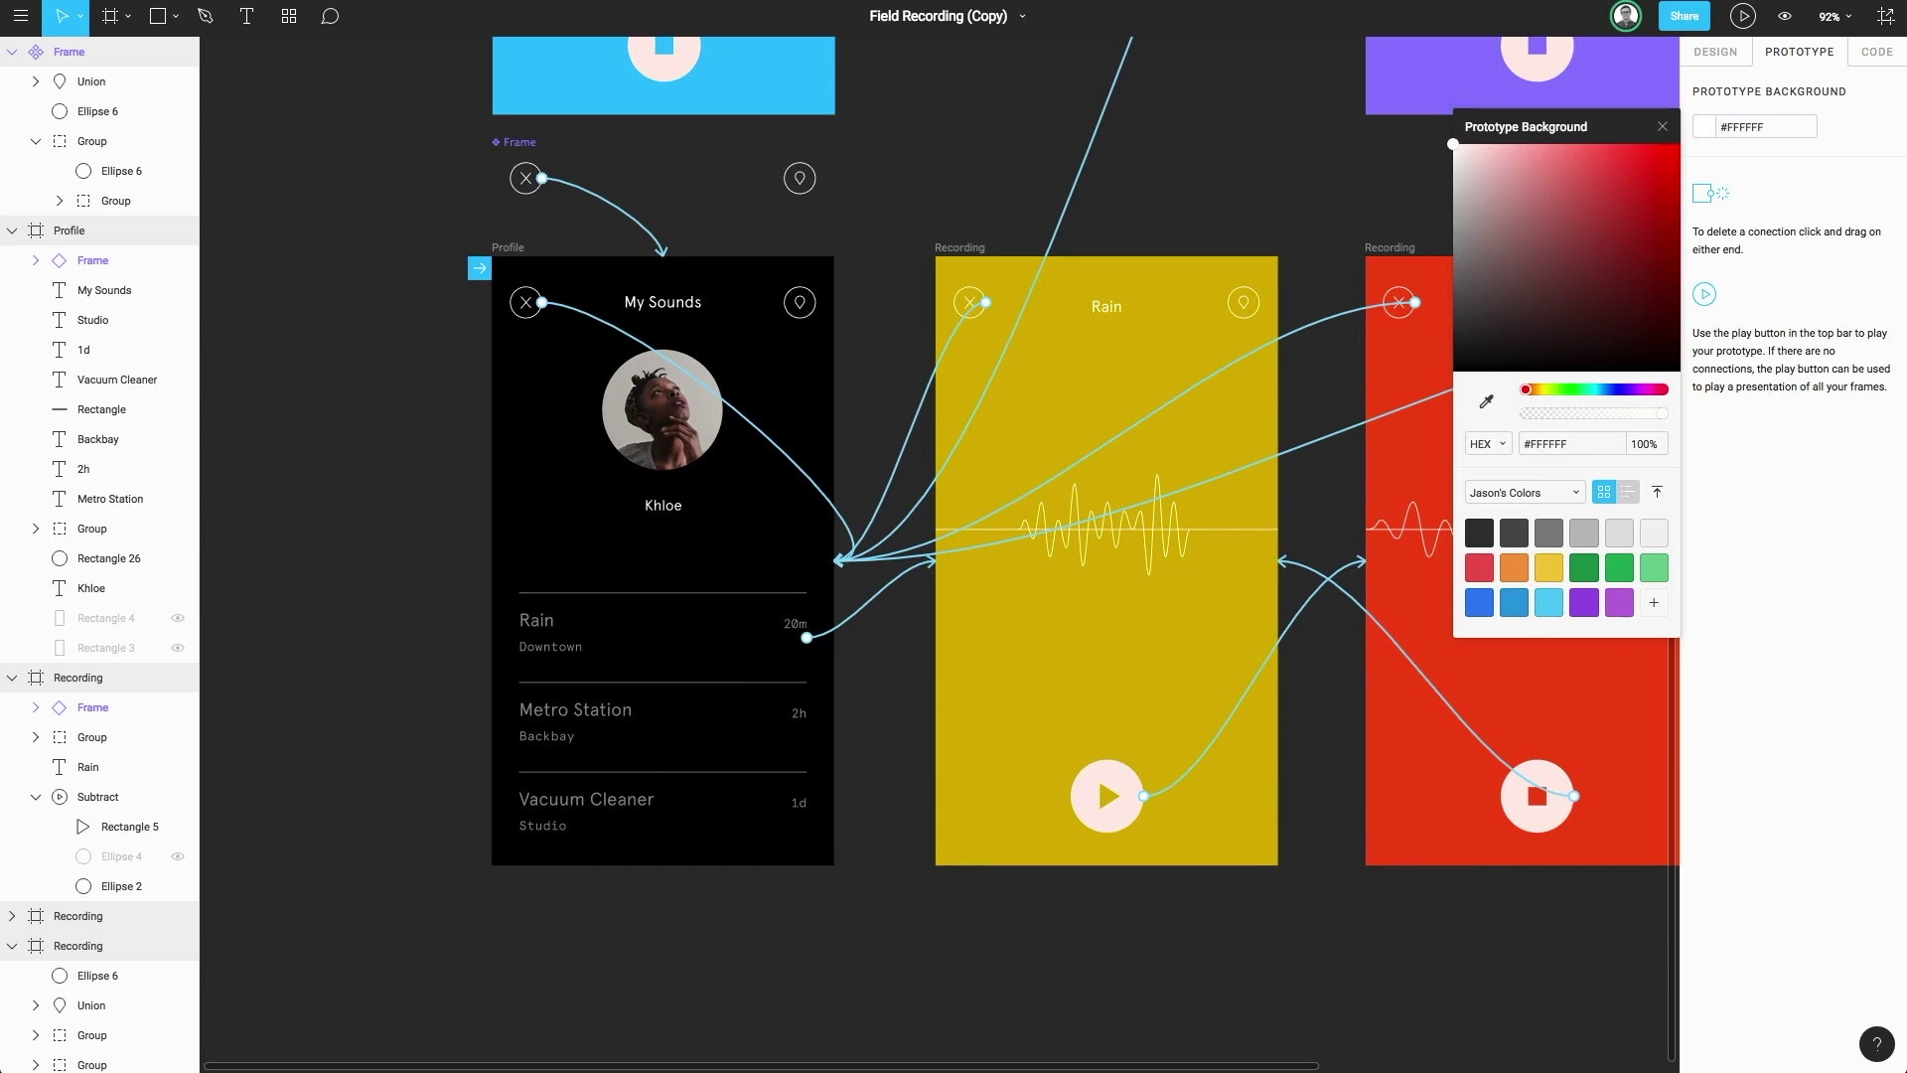
key(Escape)
key(ctrl+alt+Return)
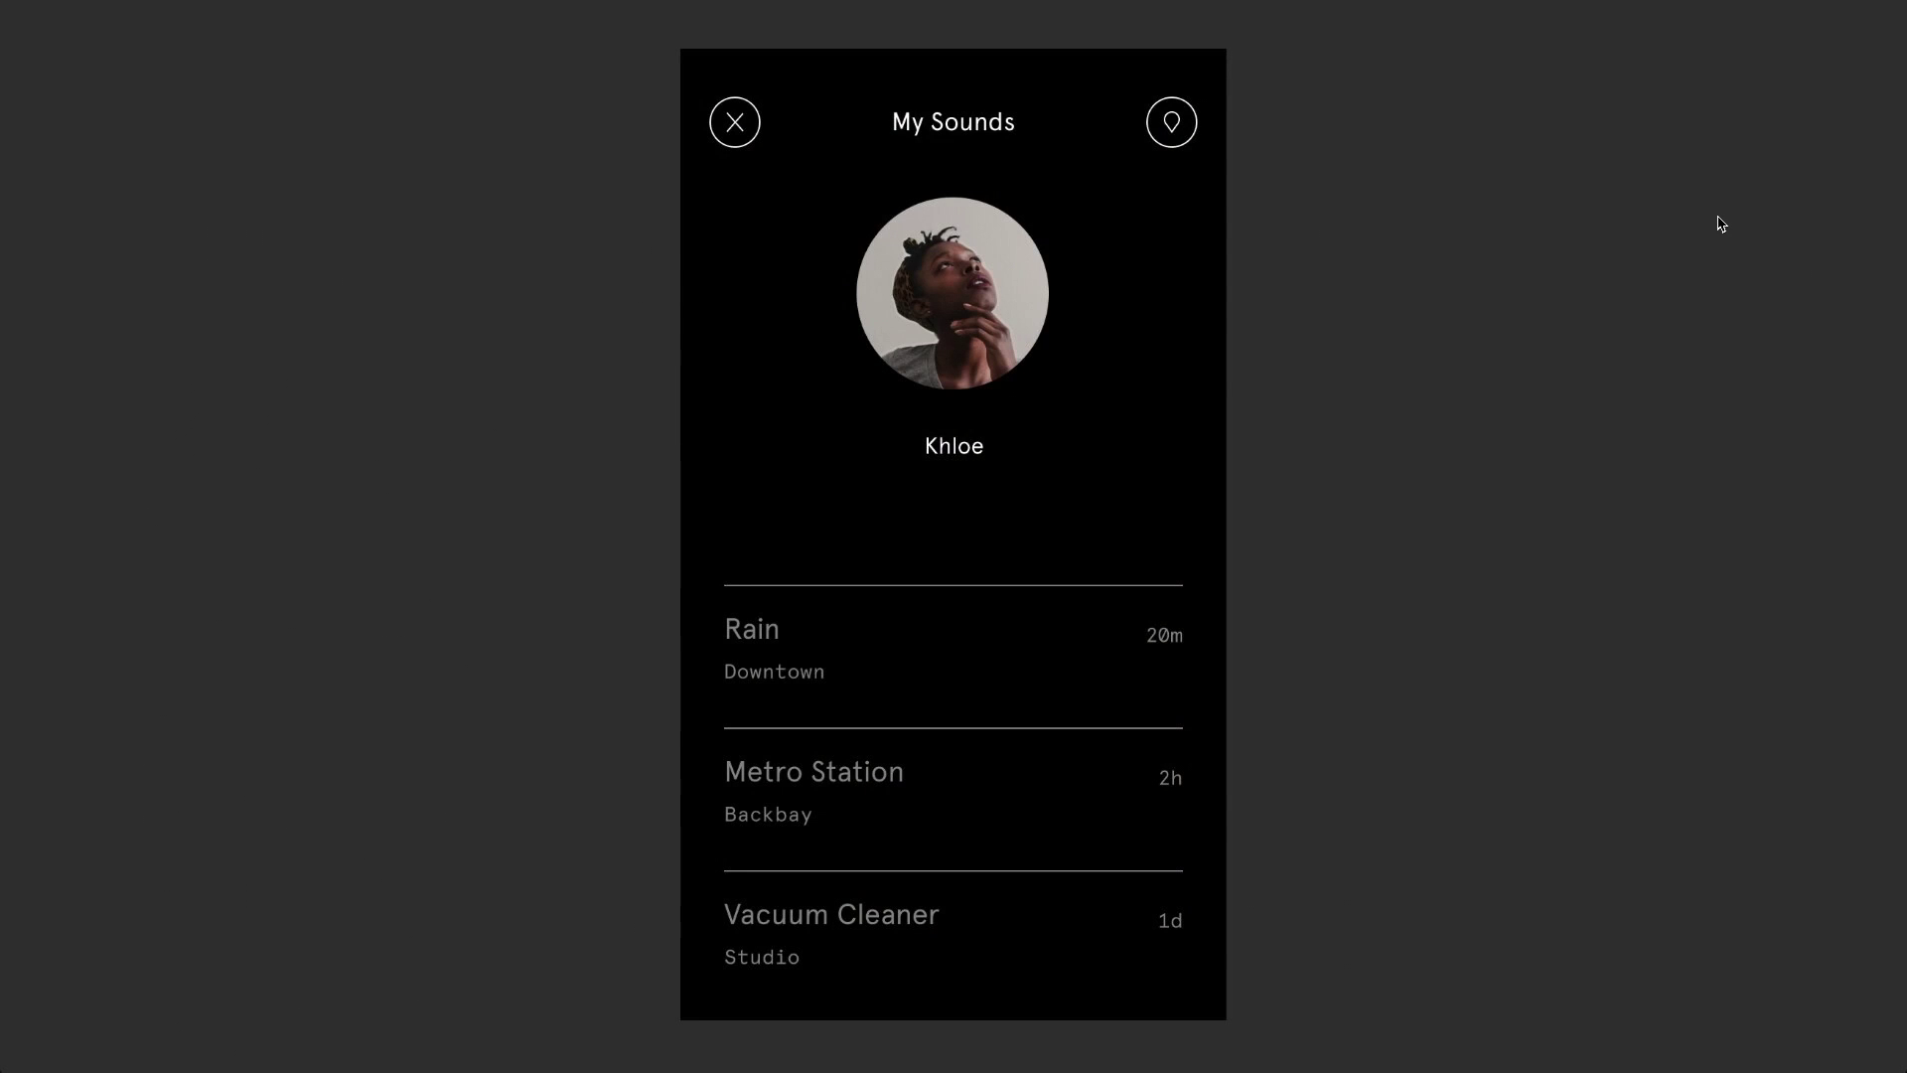
click(1726, 193)
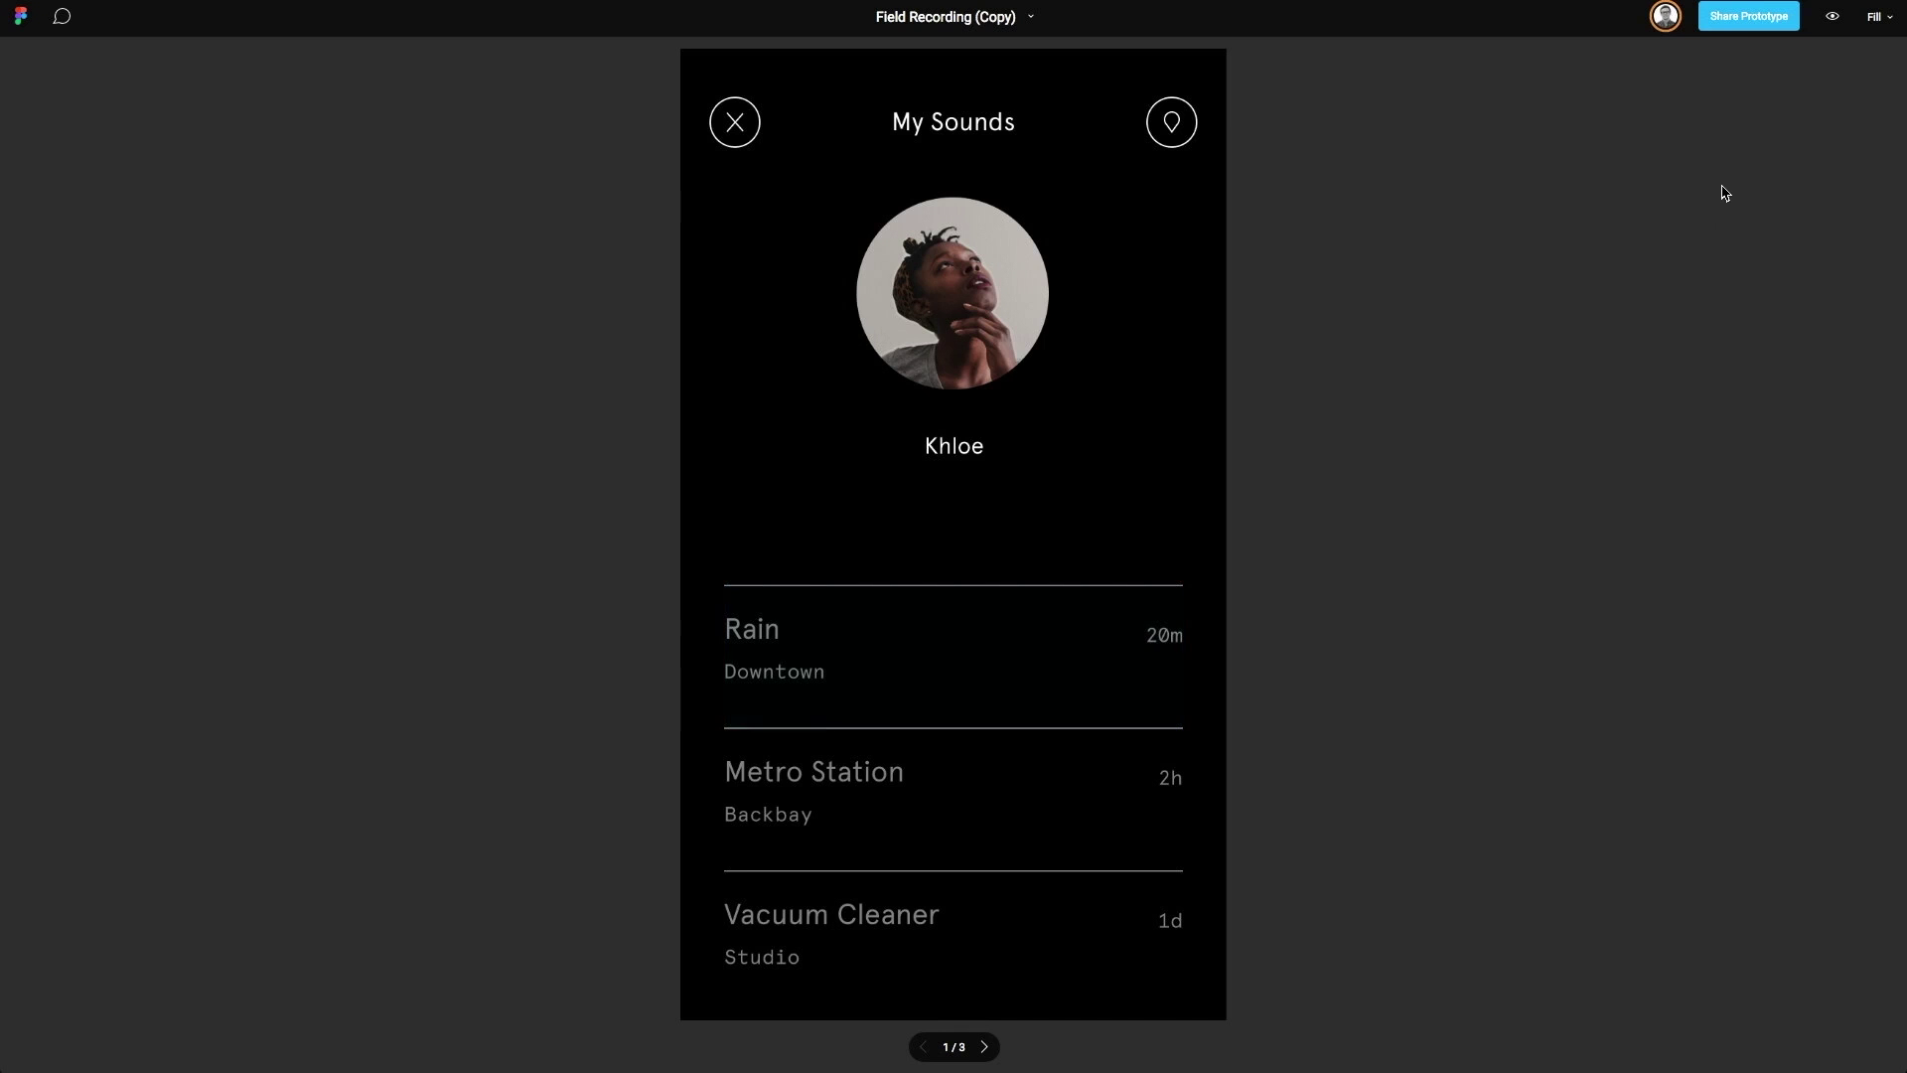
Copy the prototype's view-only shareable link from the Share Prototype dialog
click(1740, 31)
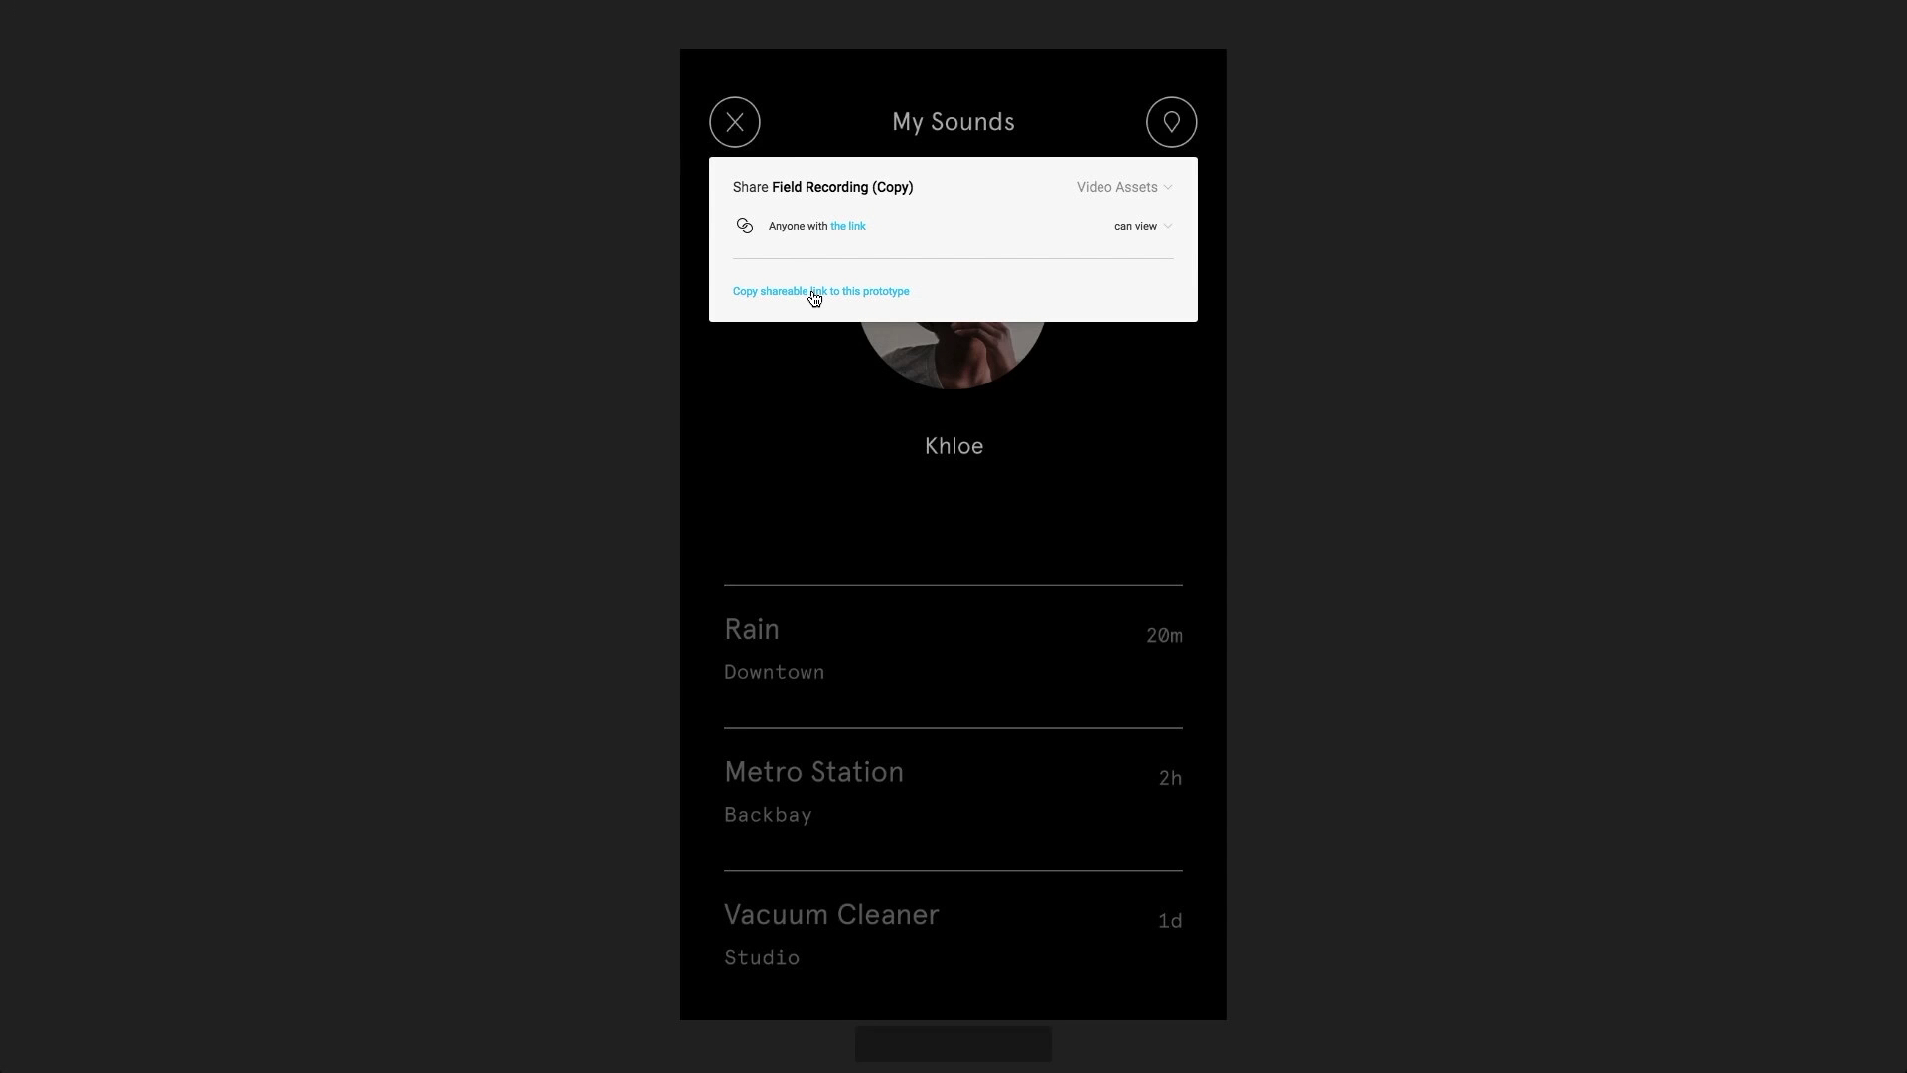
click(1336, 444)
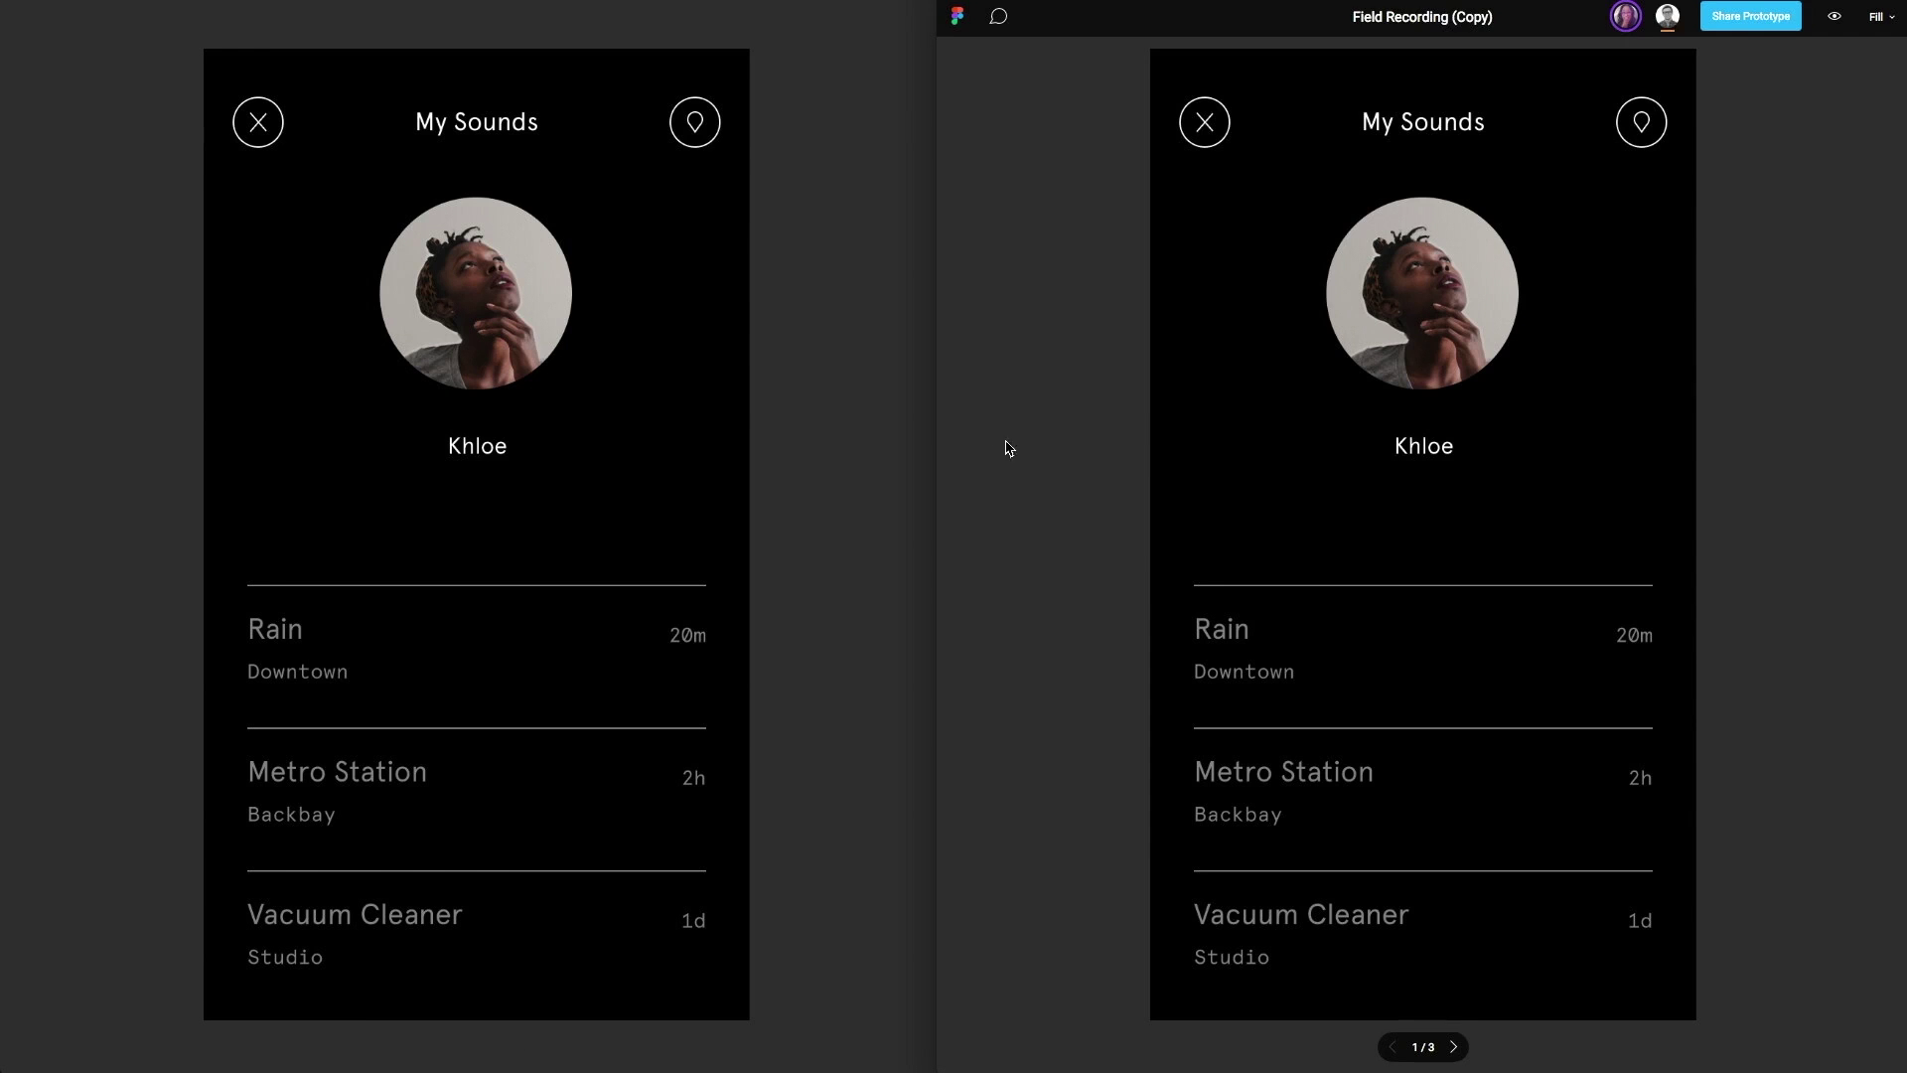
Open the Rain recording and play it to reach the New Recording screen, 3 of 3
click(1228, 645)
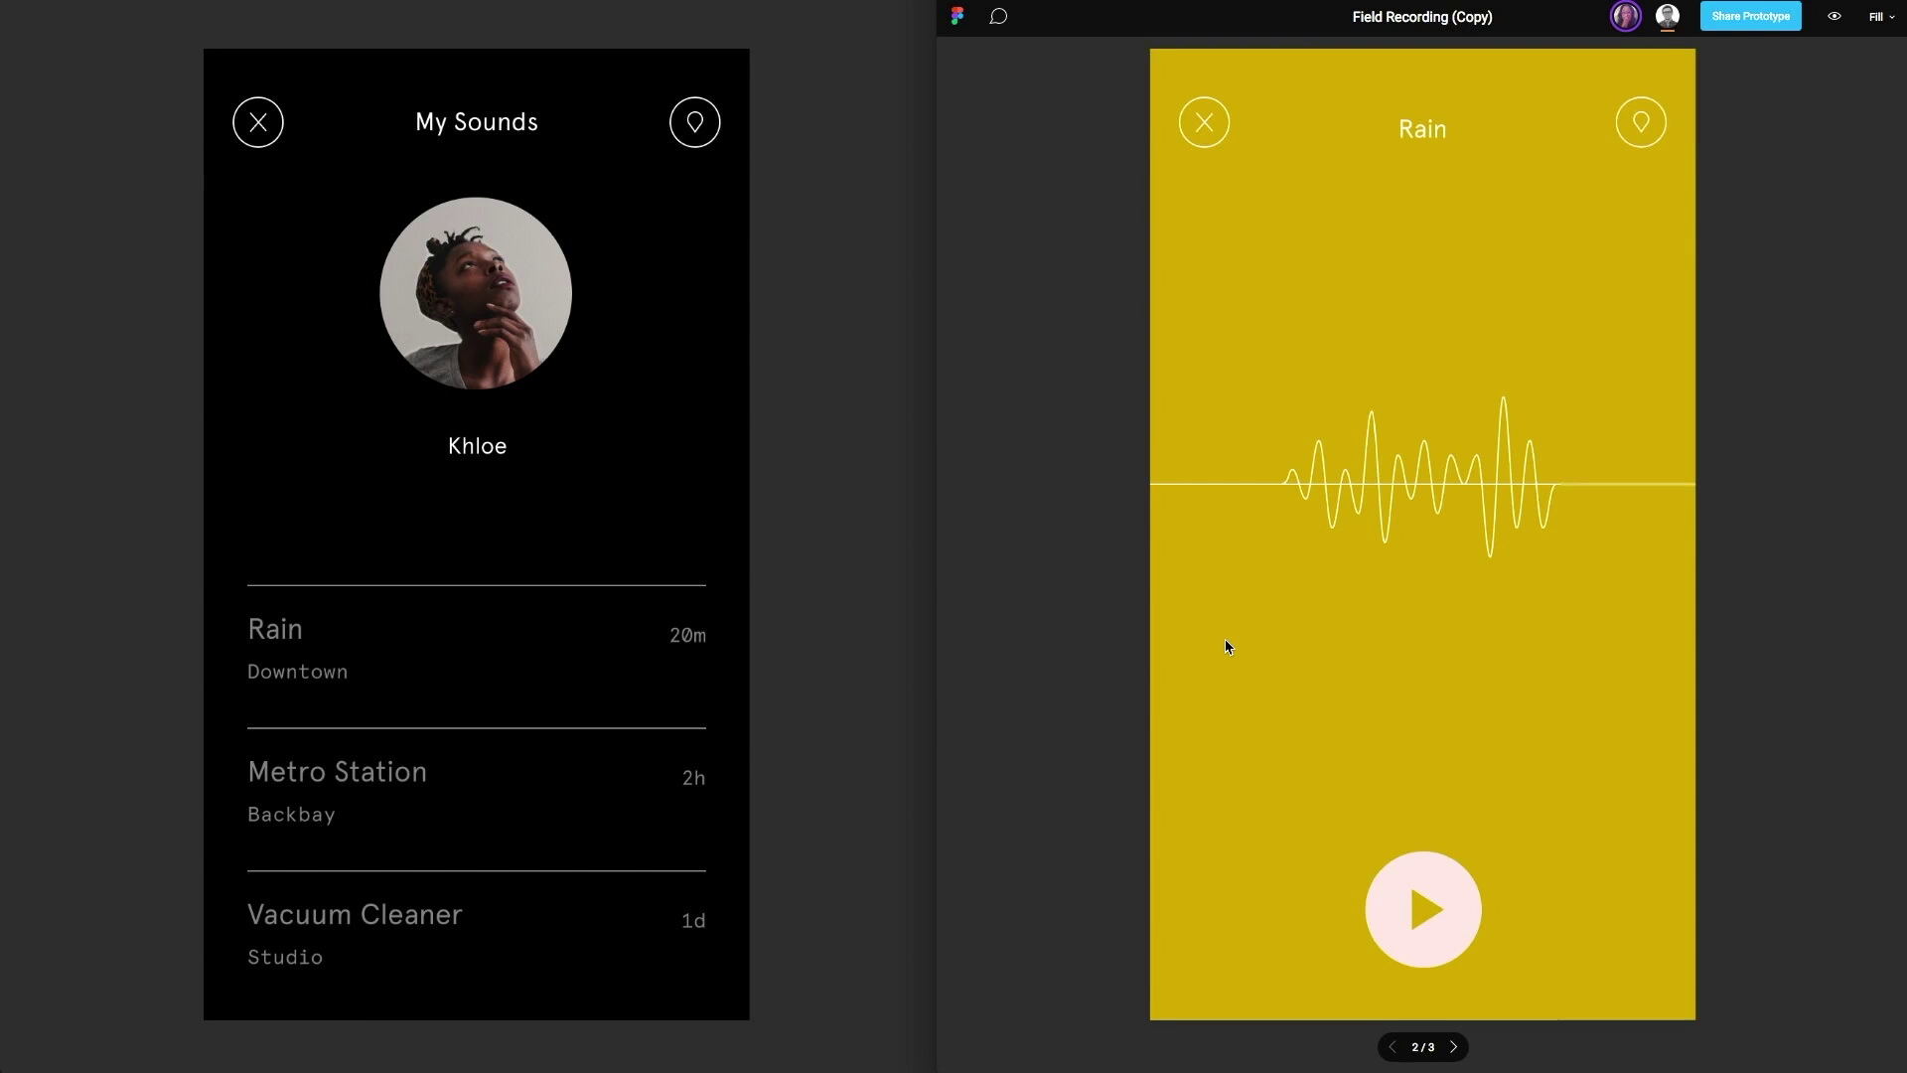
click(1424, 884)
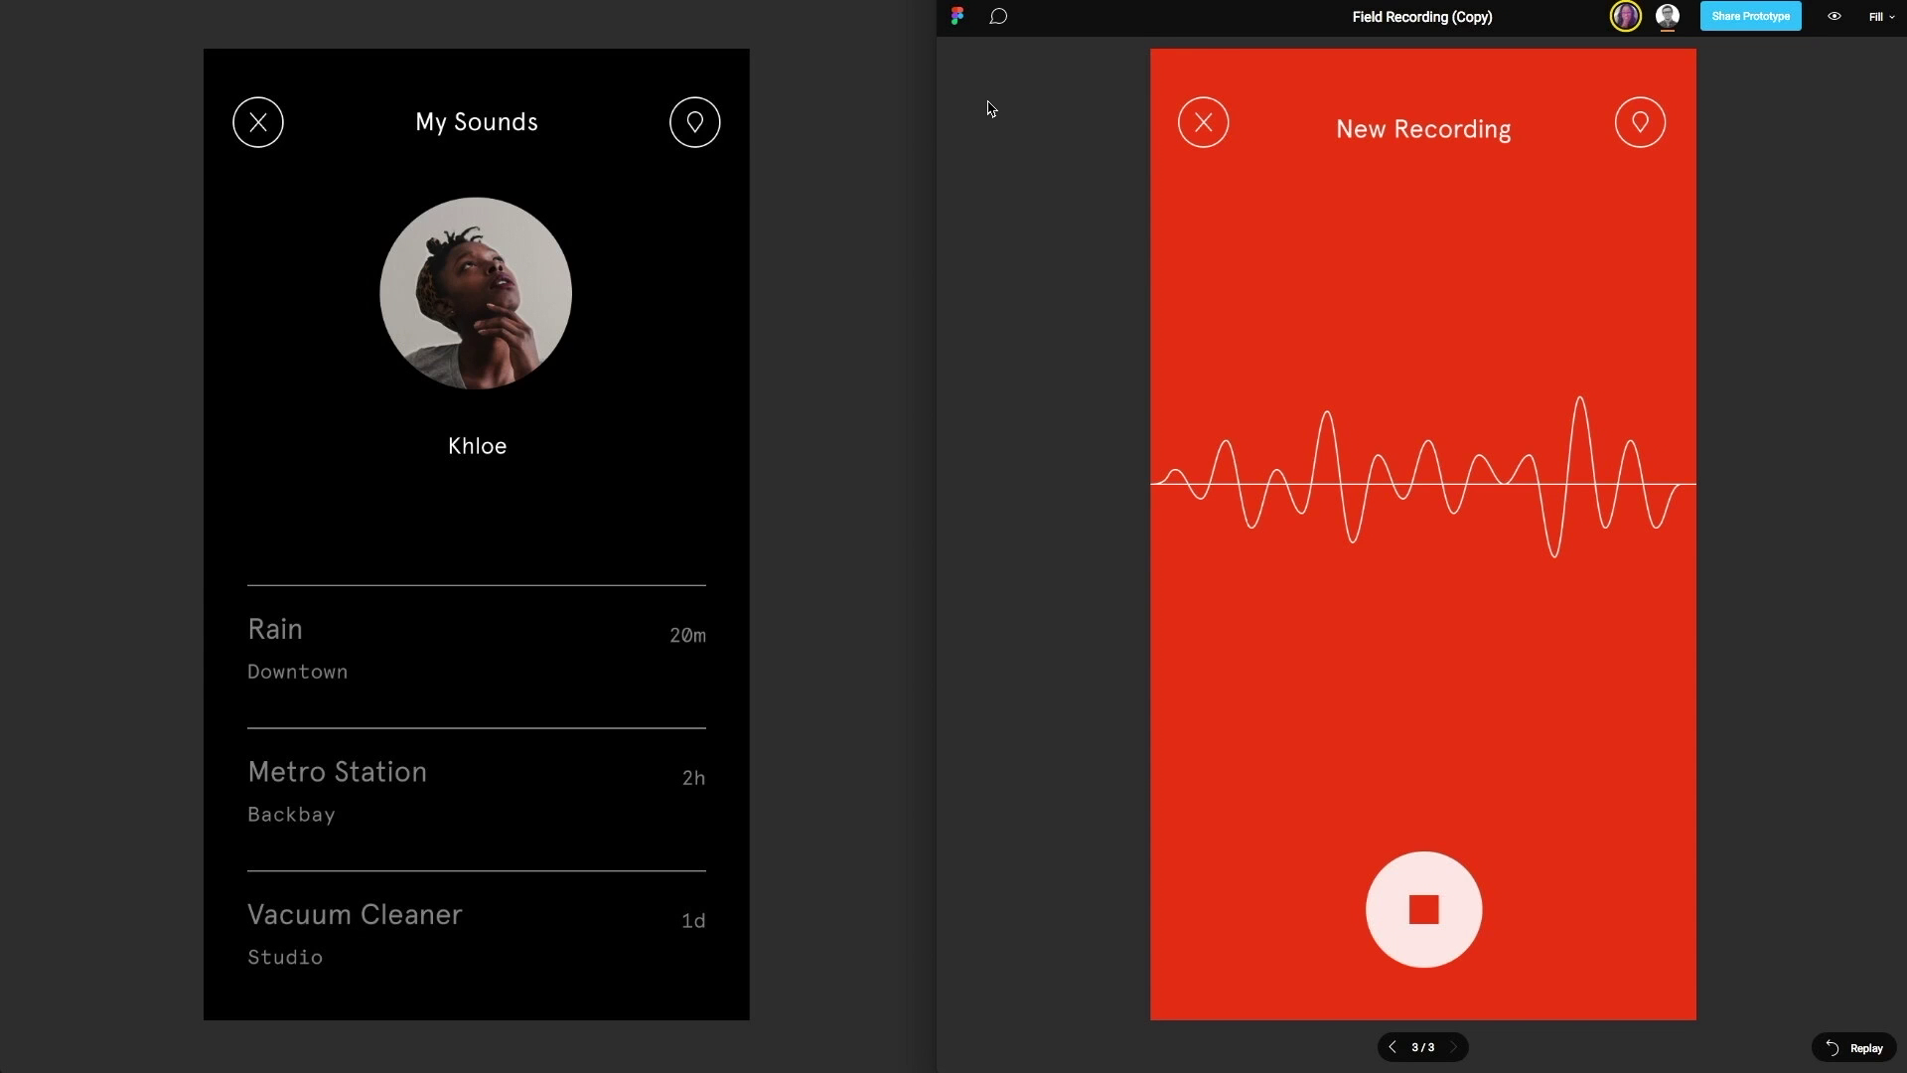
Pin a 'Should be clickable' comment beside the location icon on the New Recording screen
click(1000, 18)
click(1619, 86)
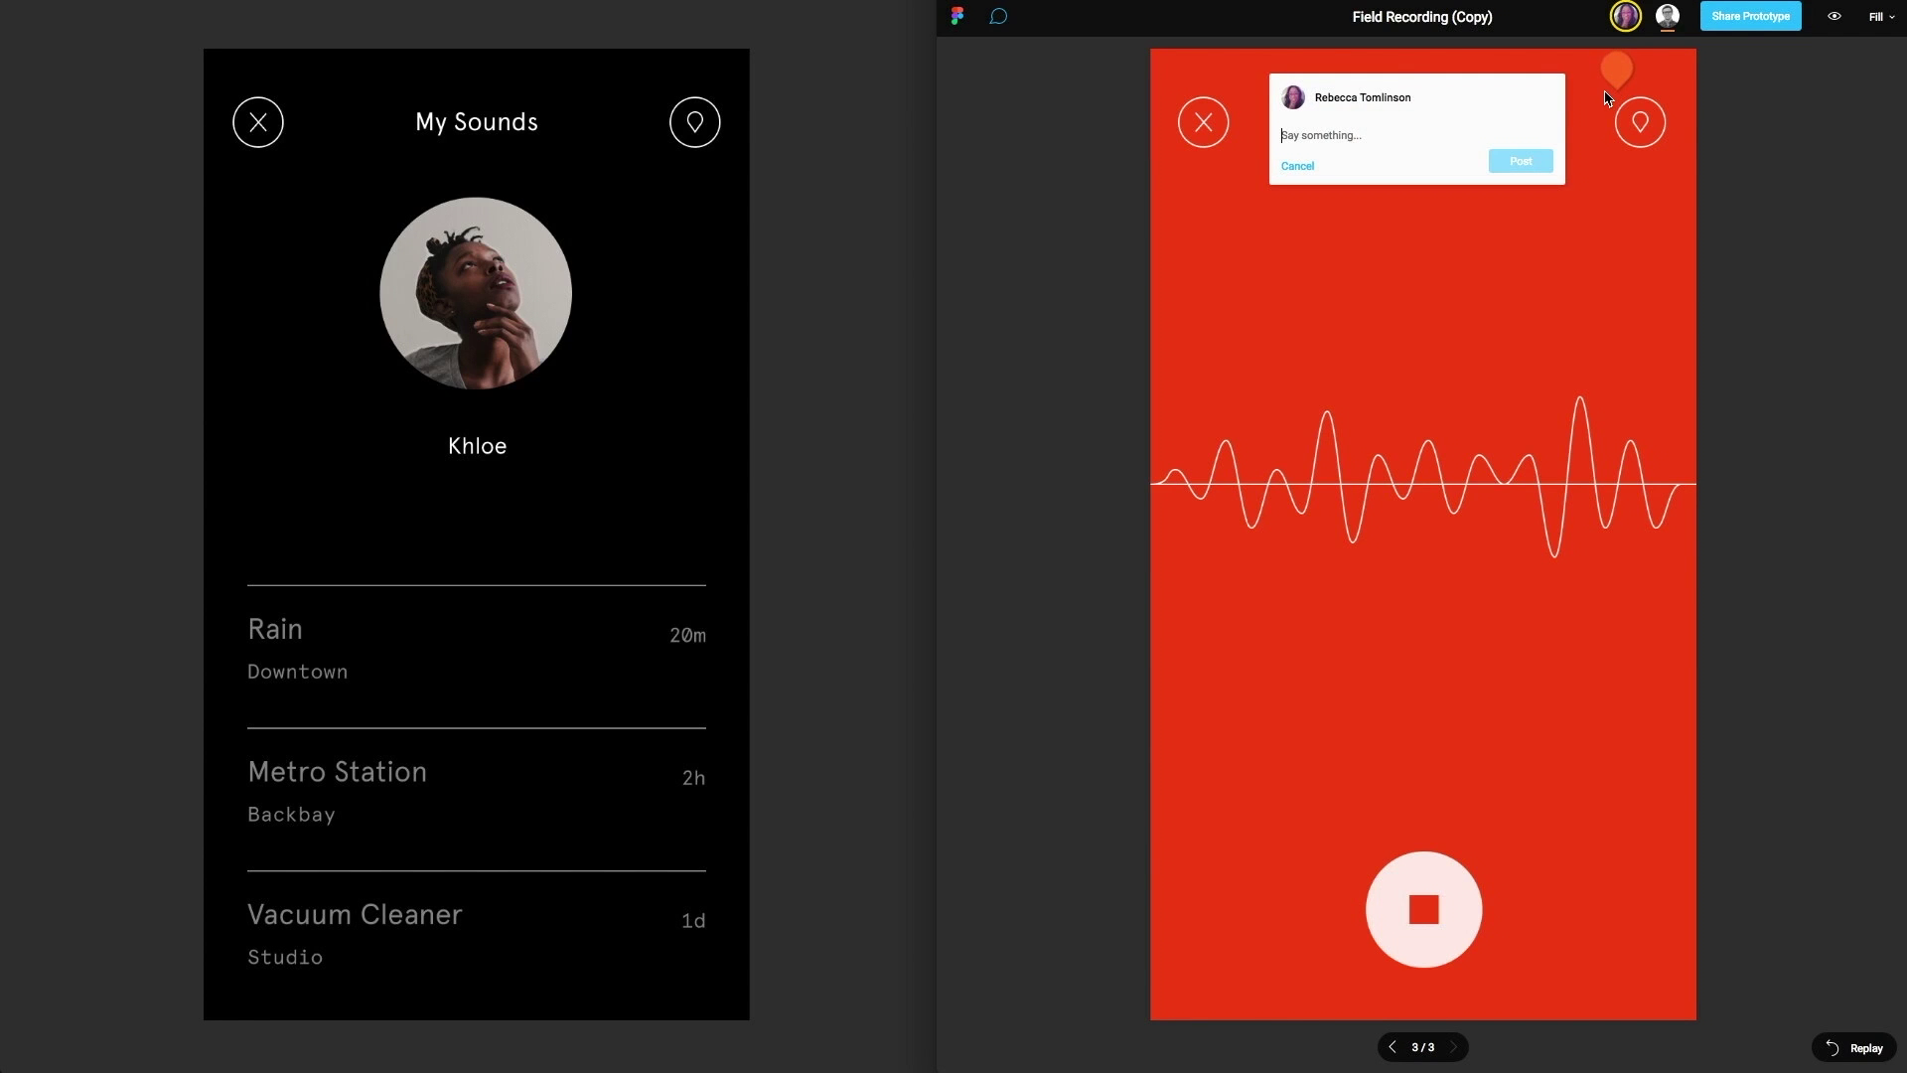
text(Should be )
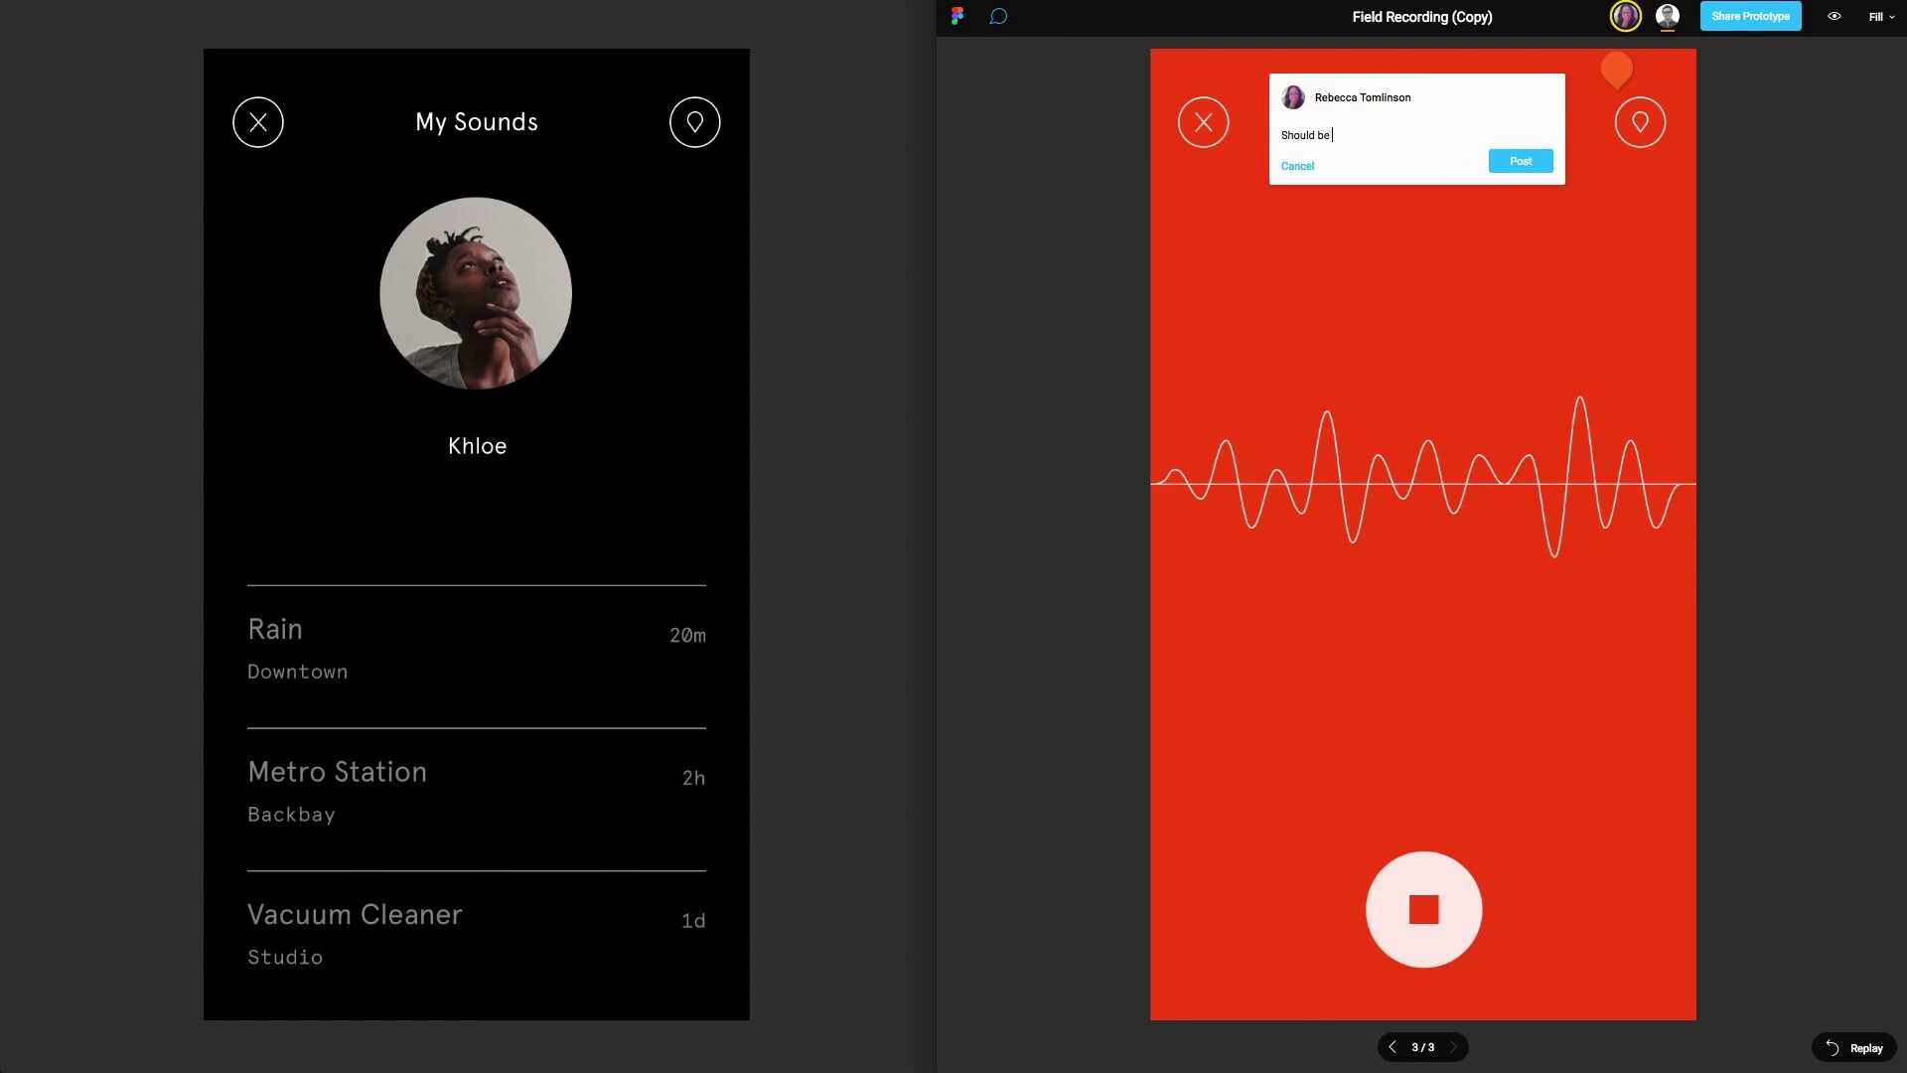
text(clickable)
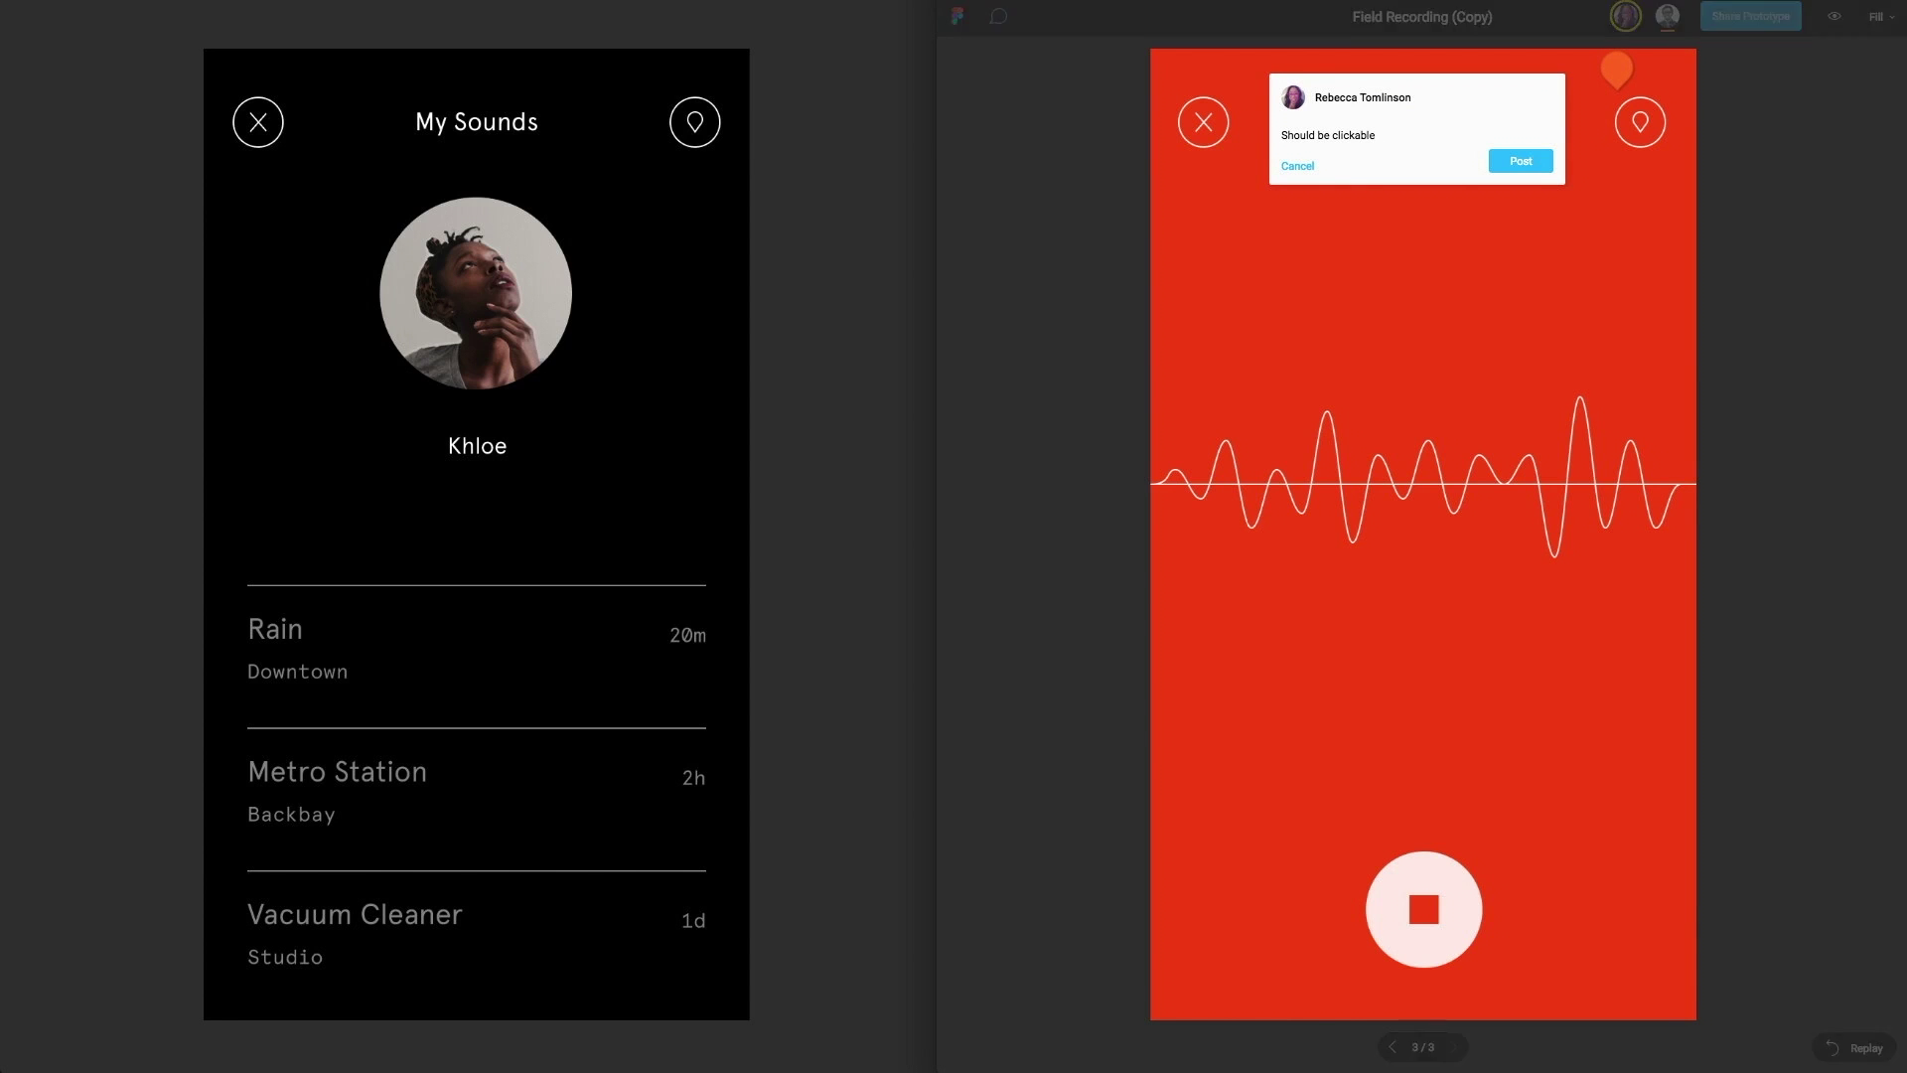
click(1502, 161)
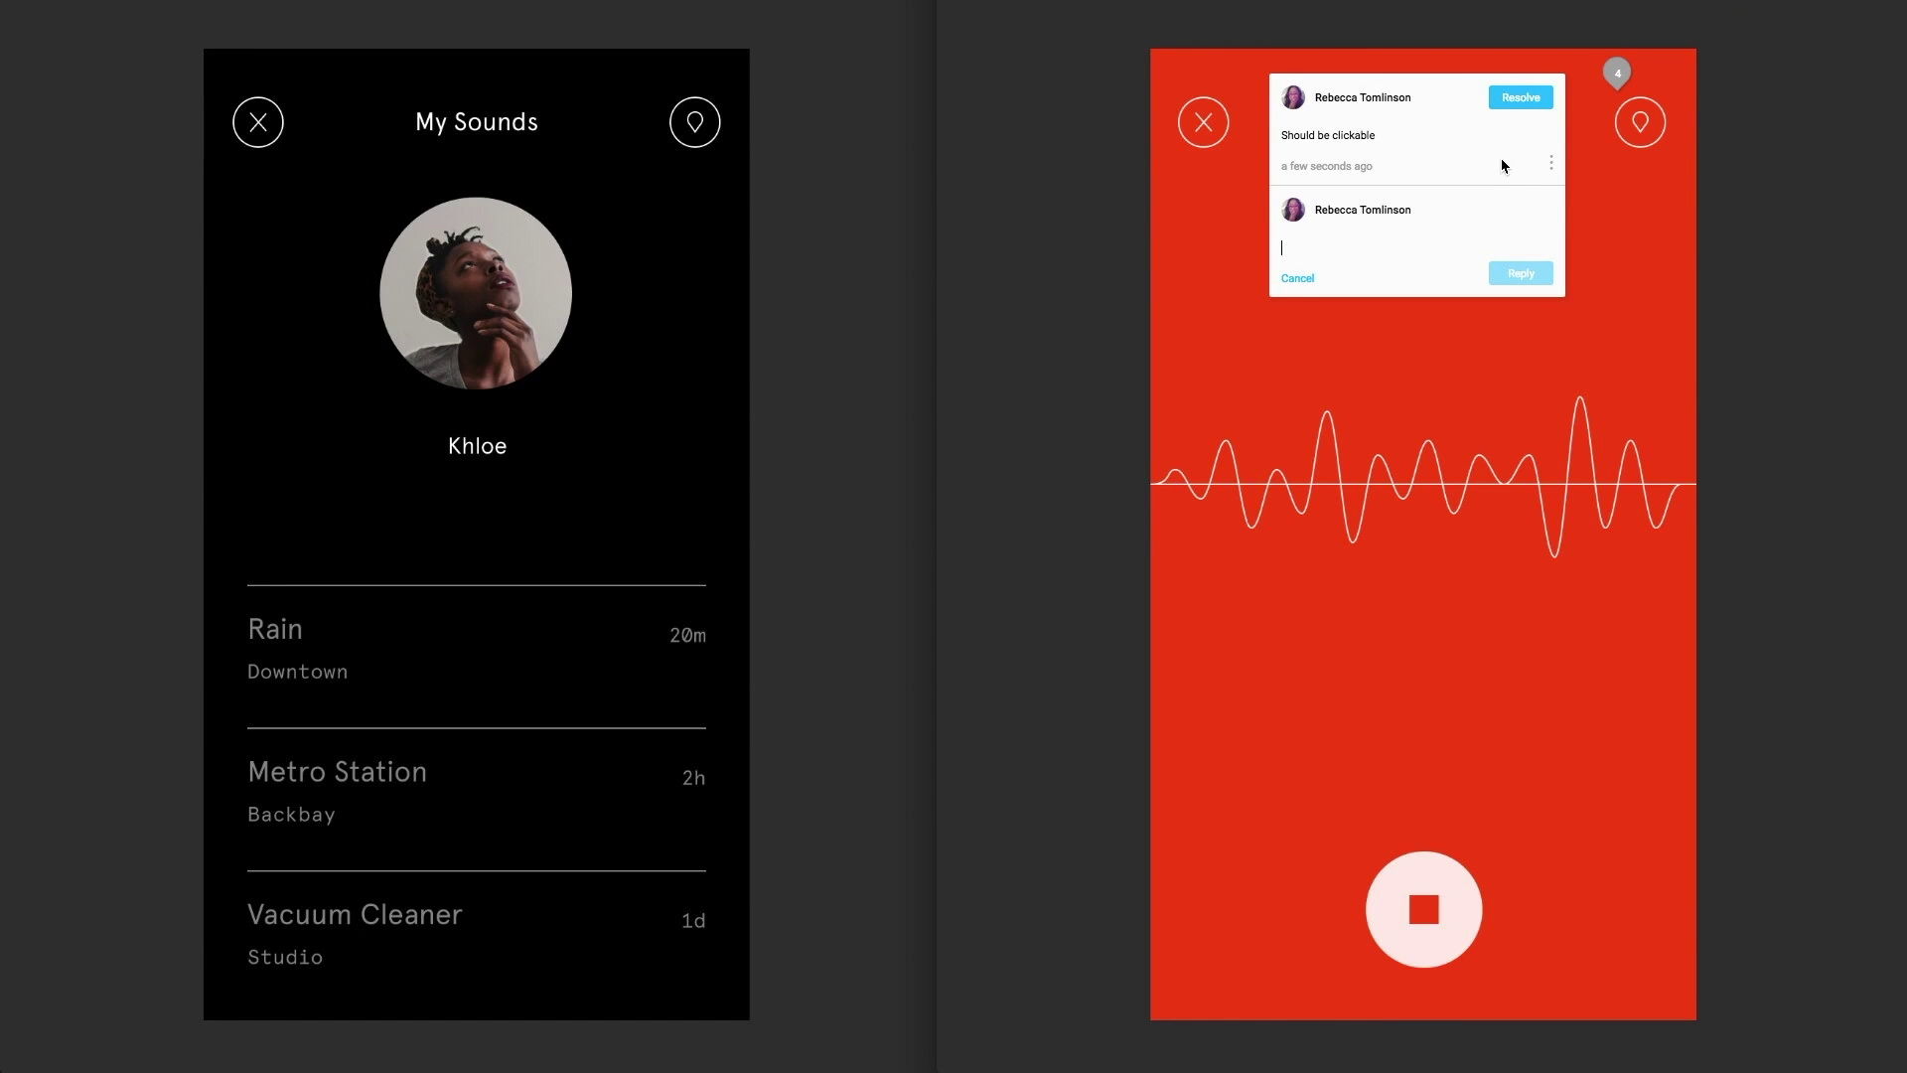
click(1718, 260)
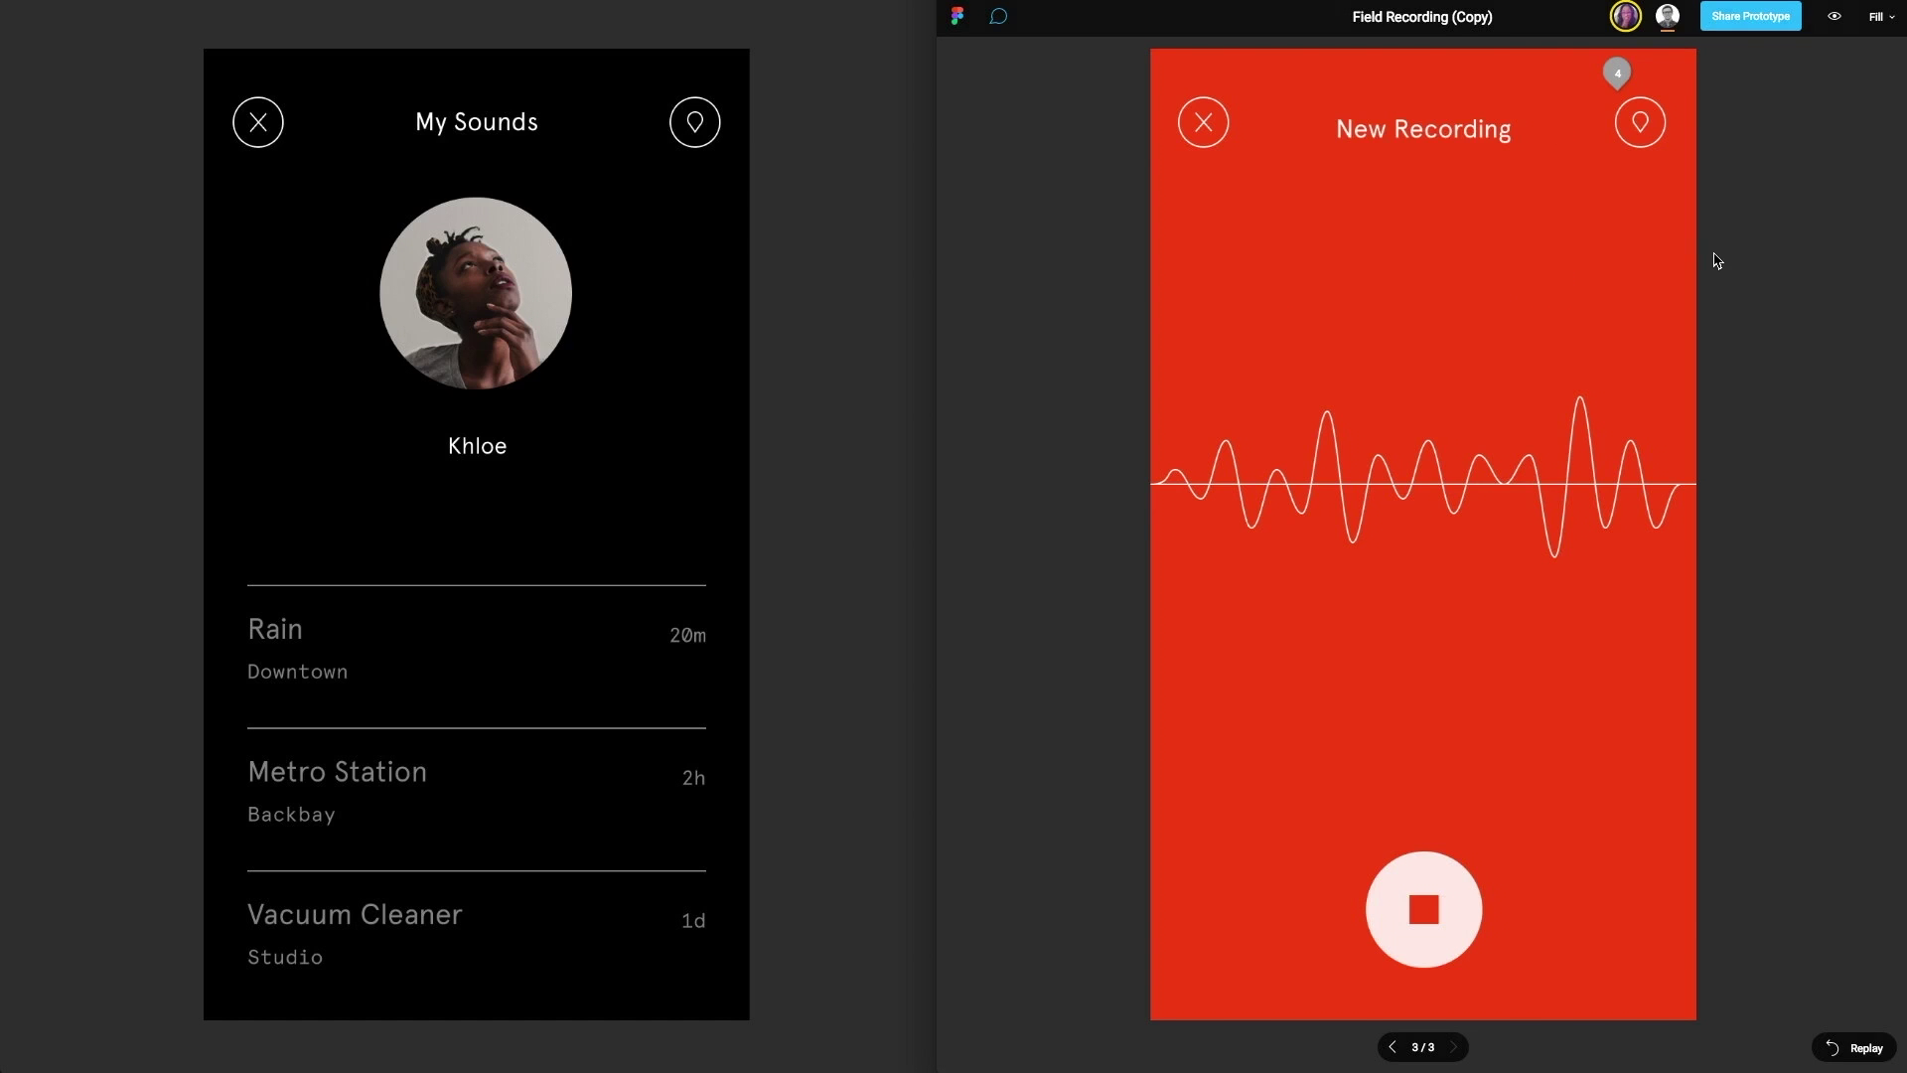
click(1835, 17)
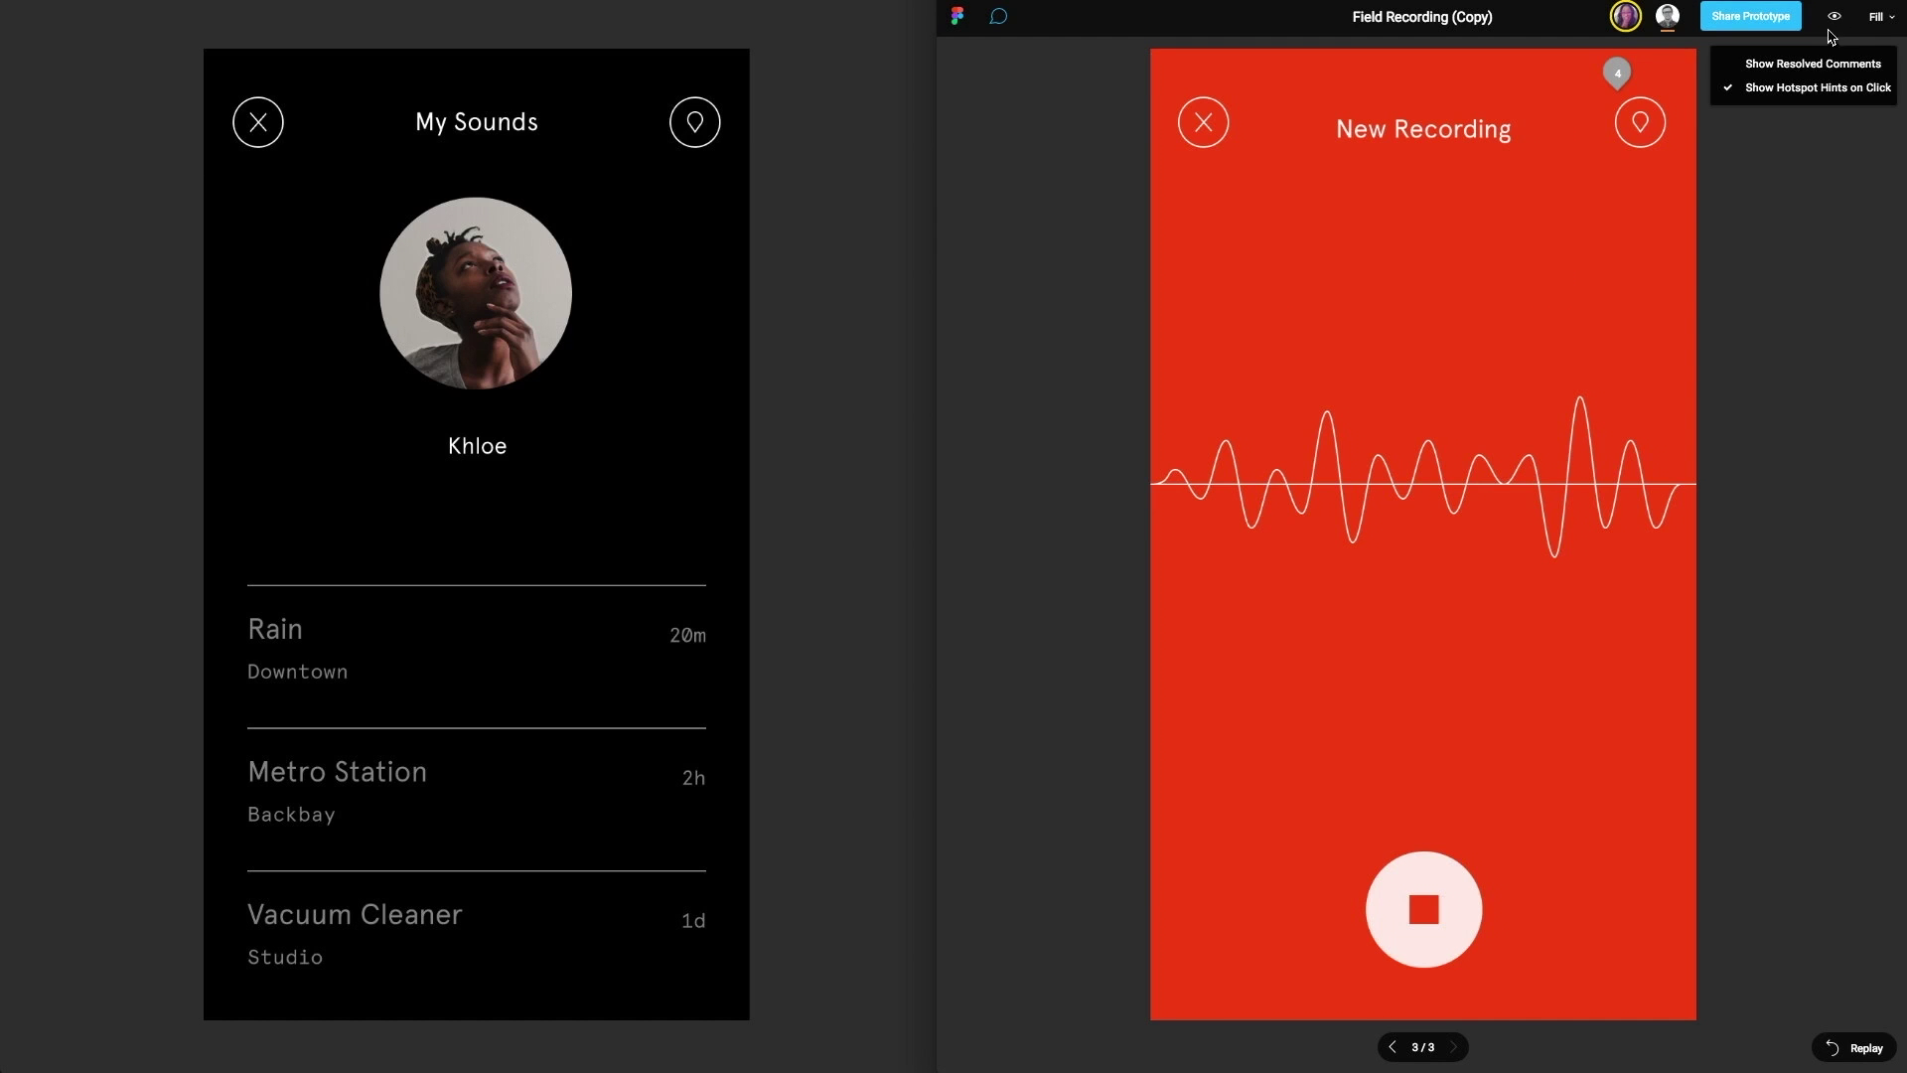
click(1821, 66)
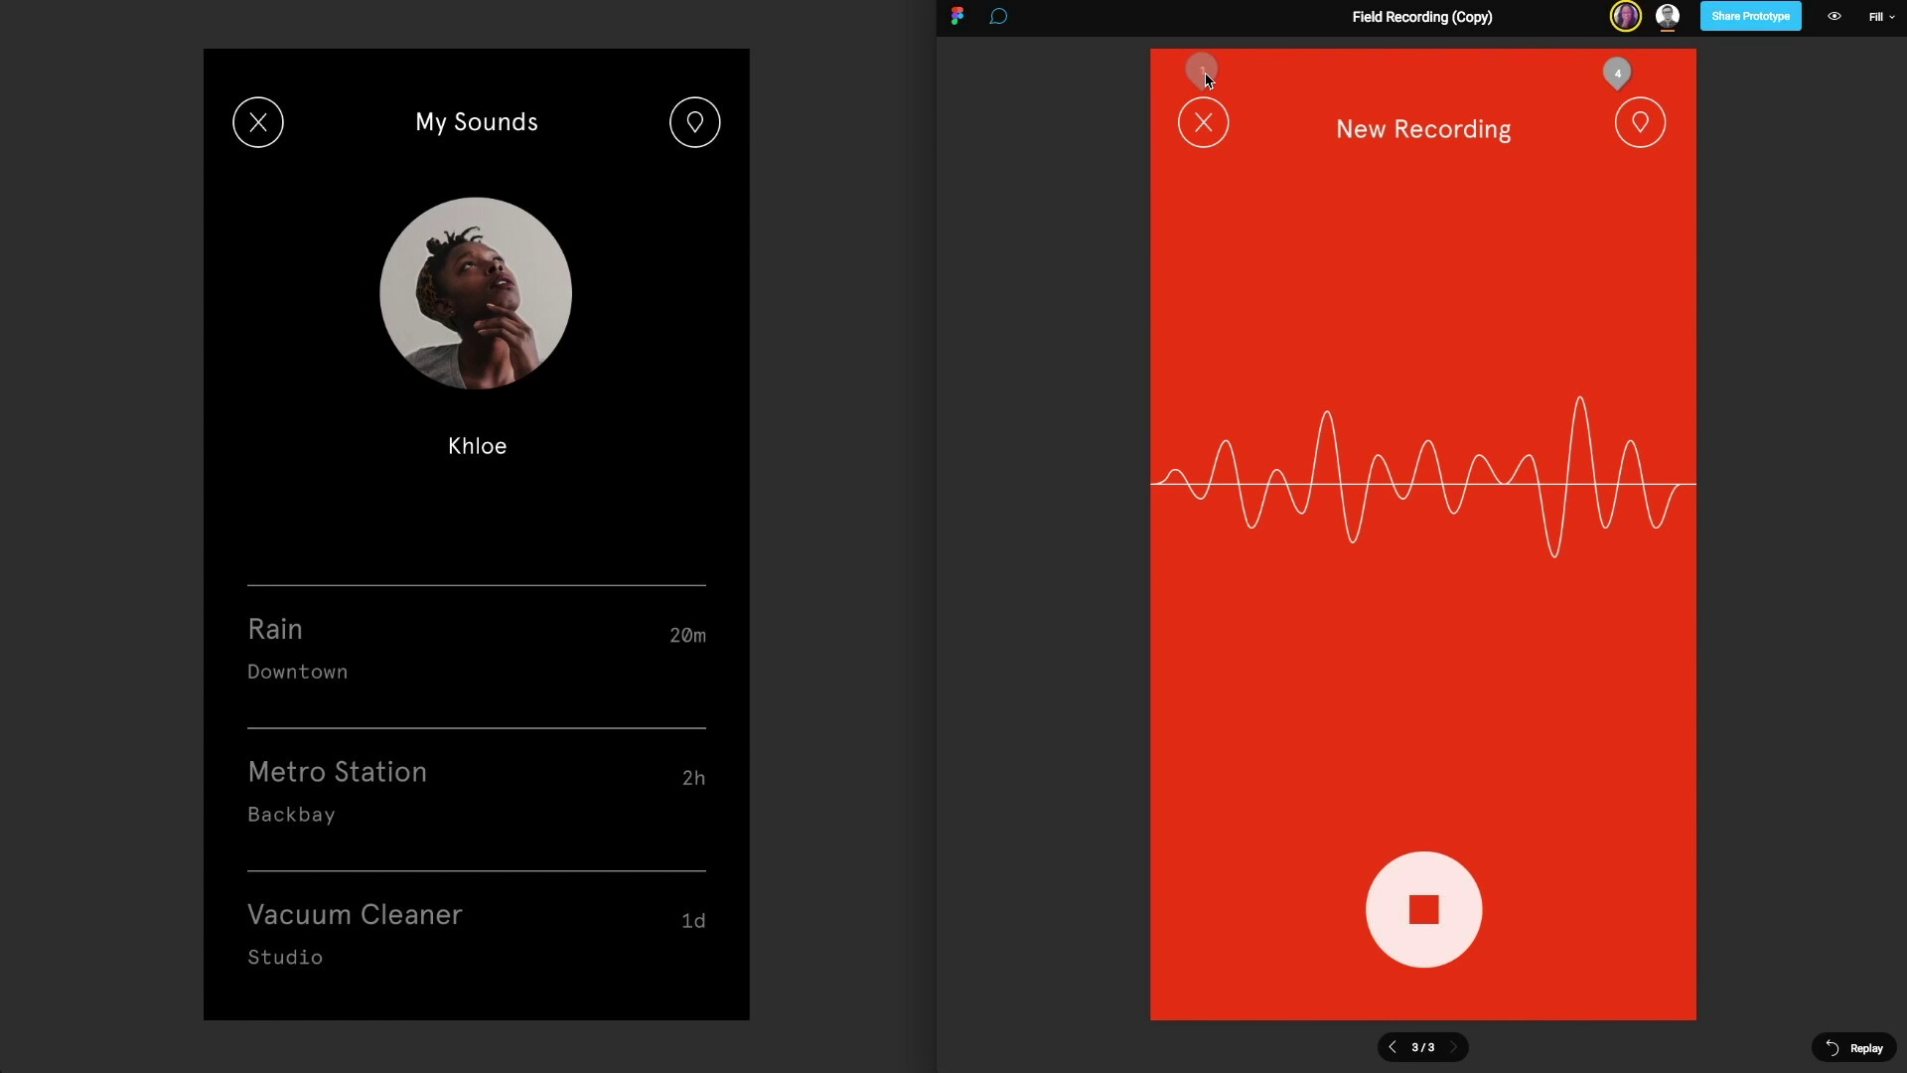
Follow the collaborator's session, open the Rain screen, then close it back to My Sounds
mouse_move(1205, 73)
click(1669, 18)
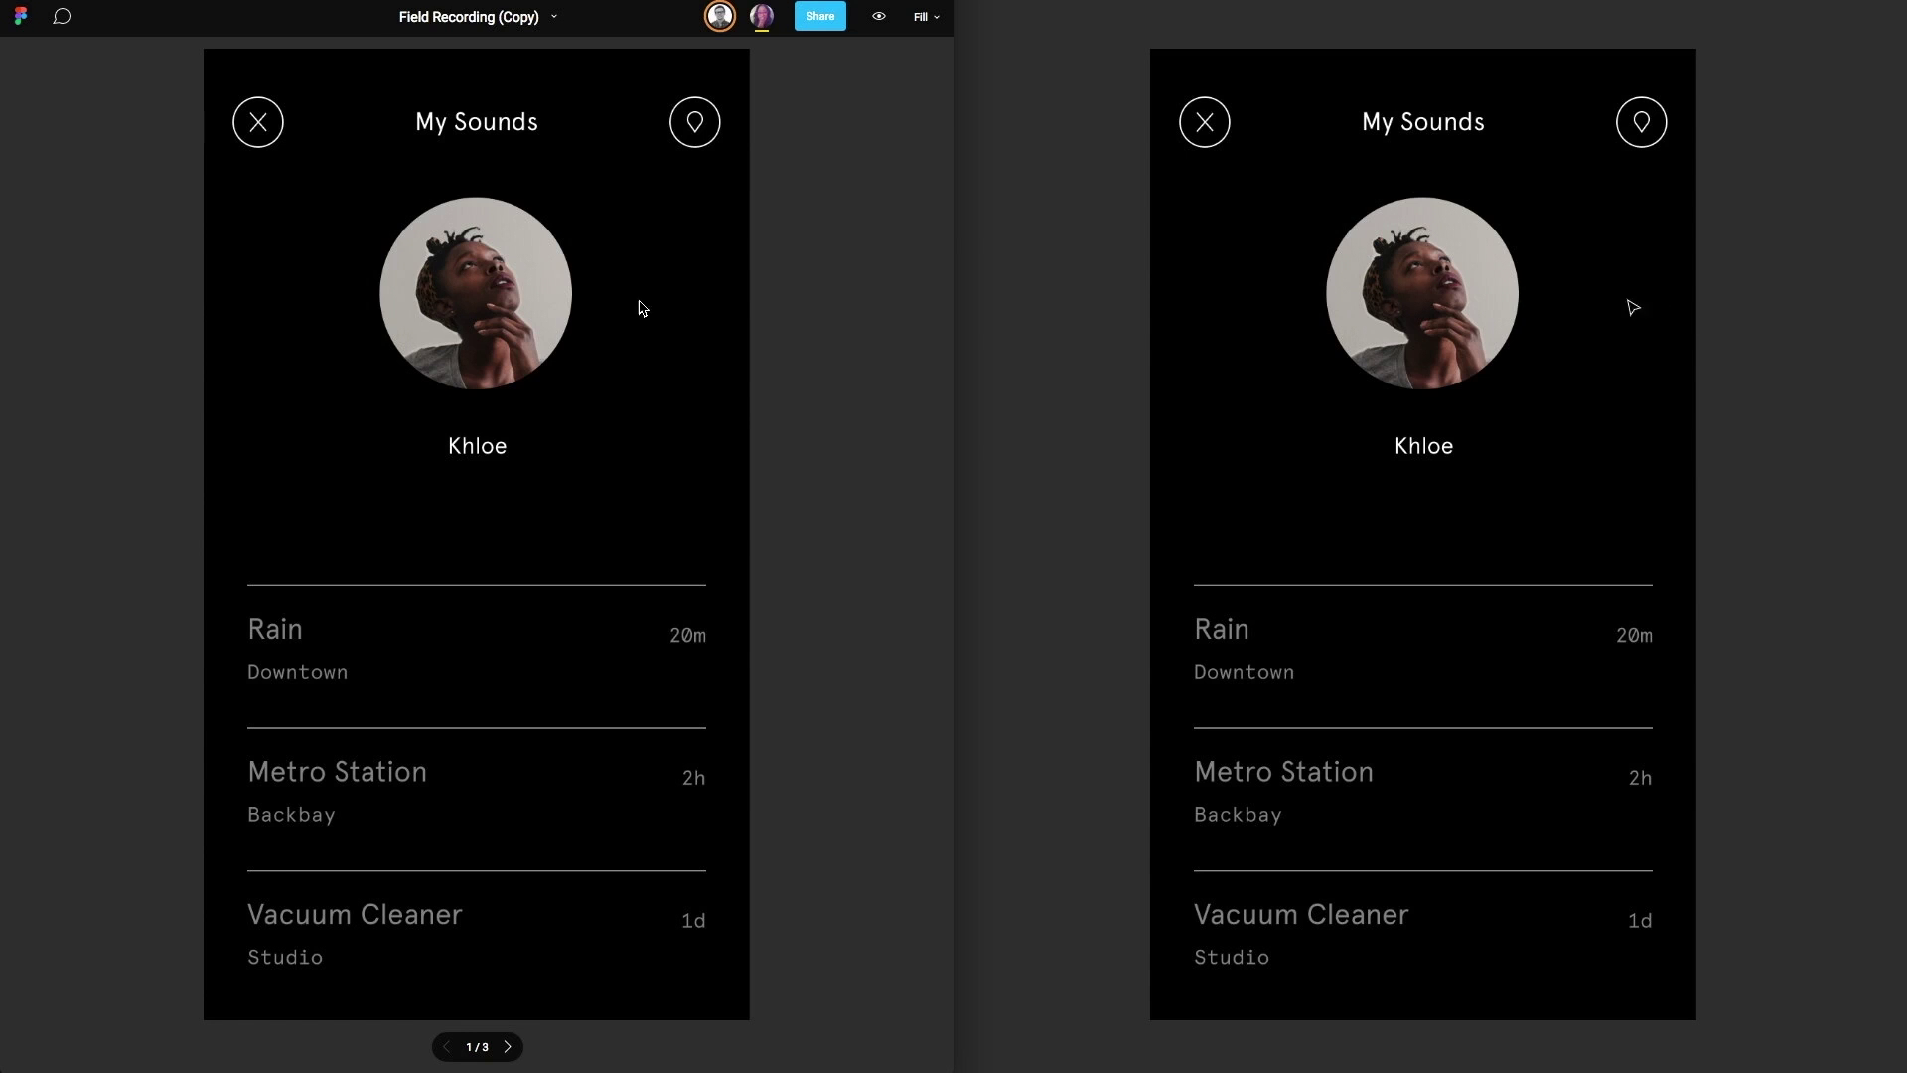
click(462, 657)
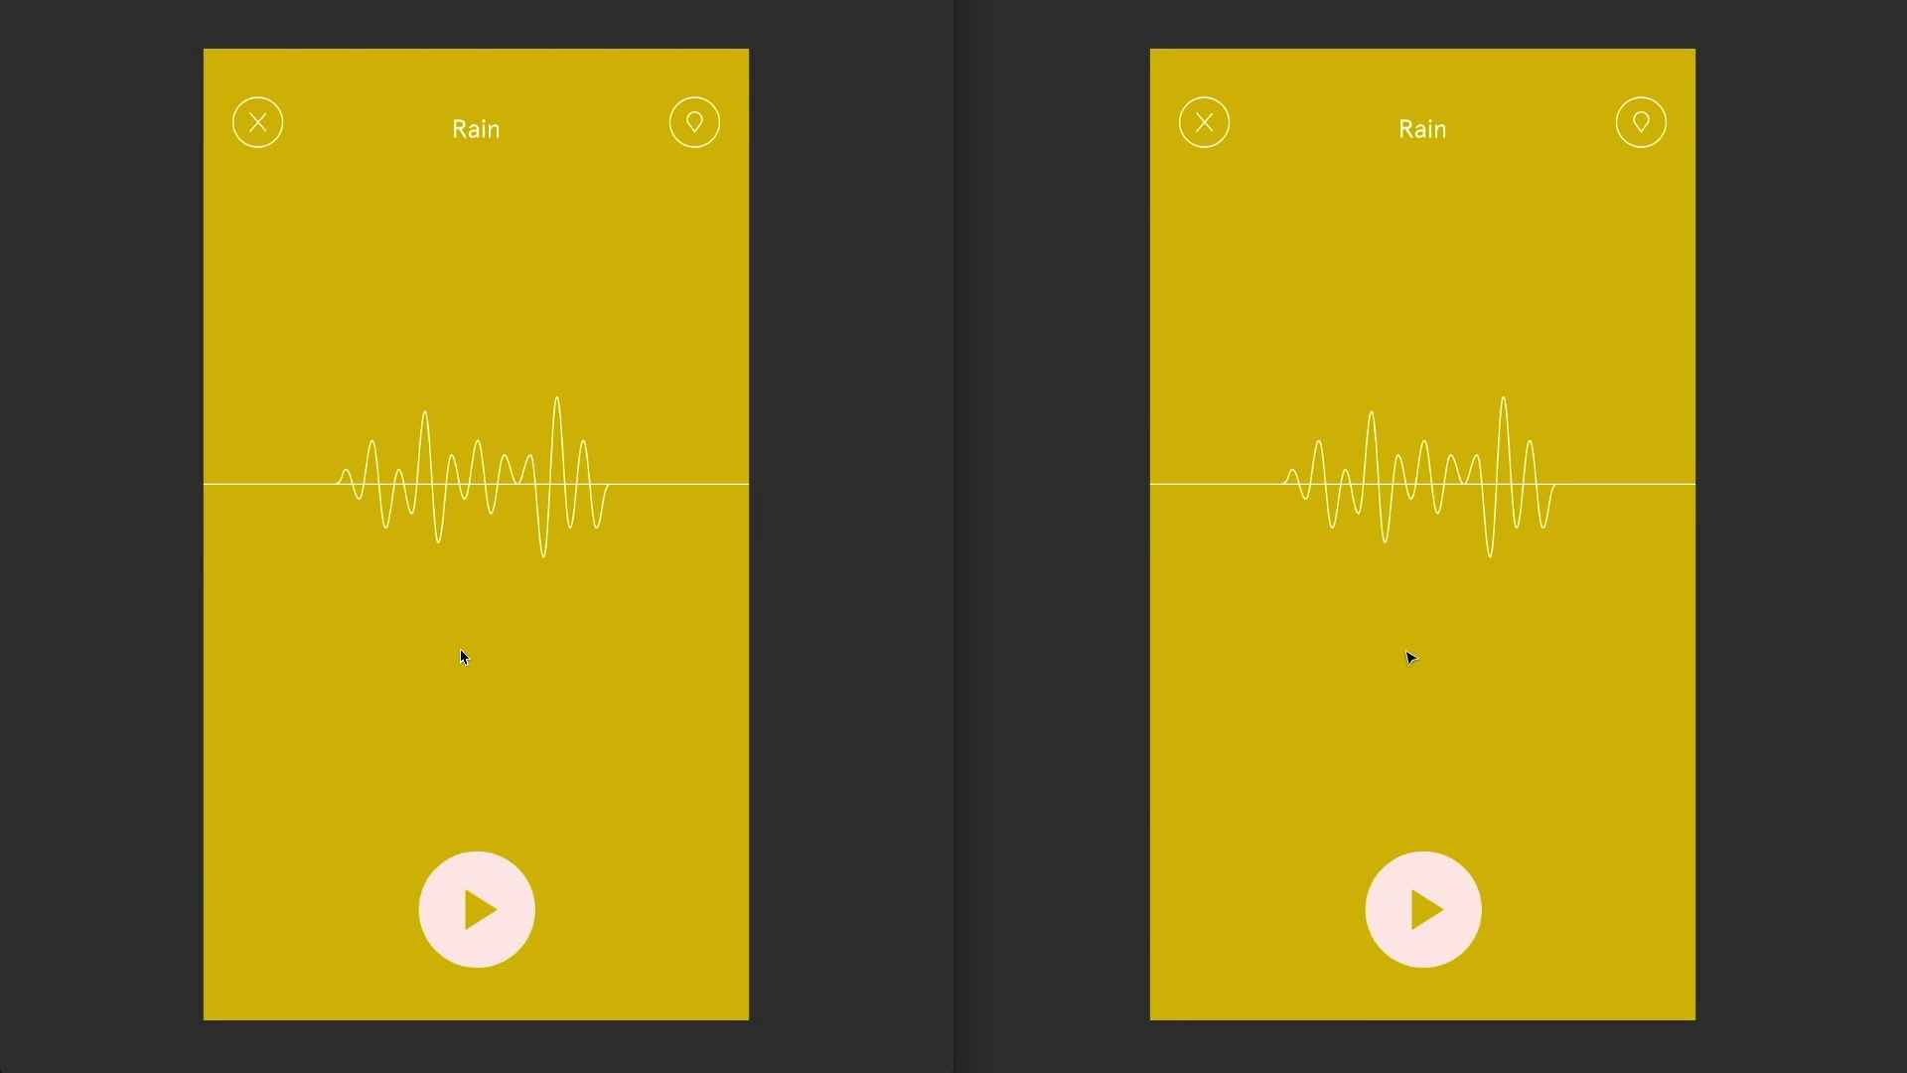
click(258, 122)
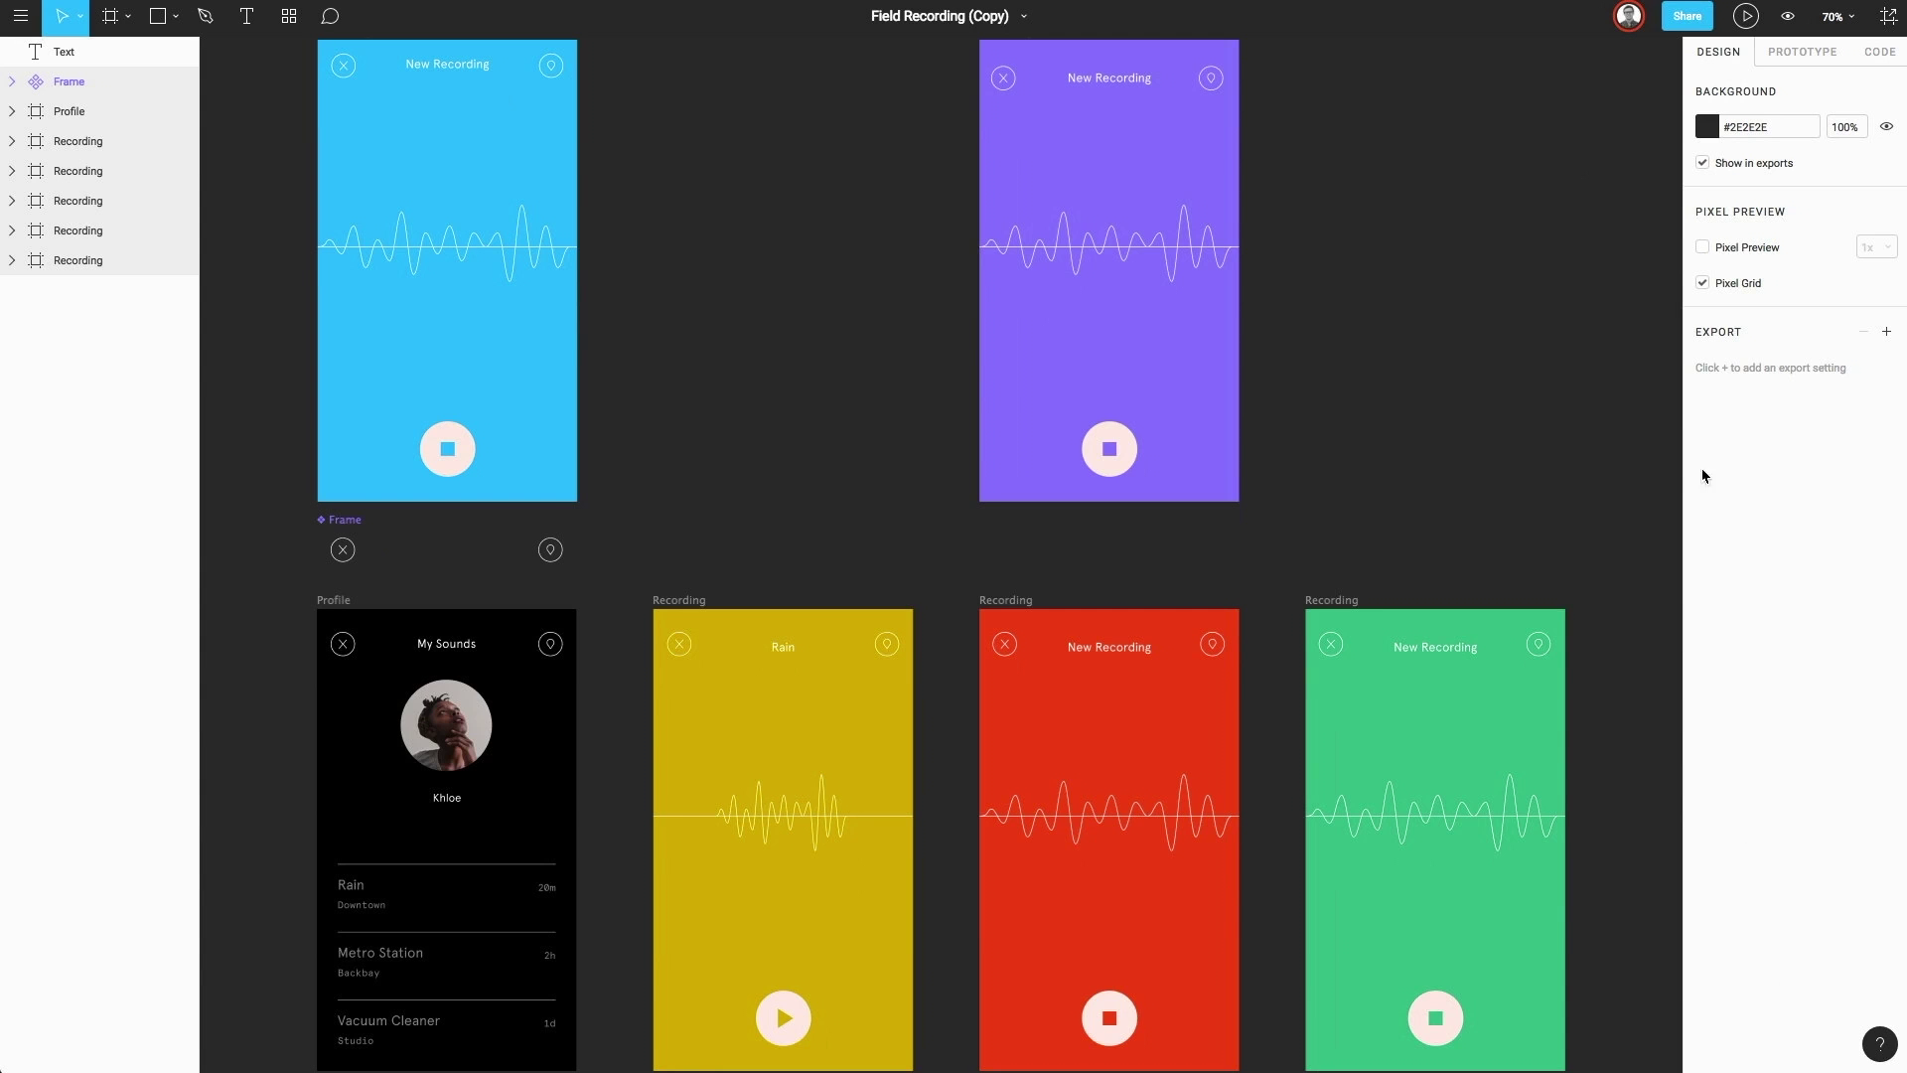
Open the sharing options for the Field Recording (Copy) file
click(1688, 18)
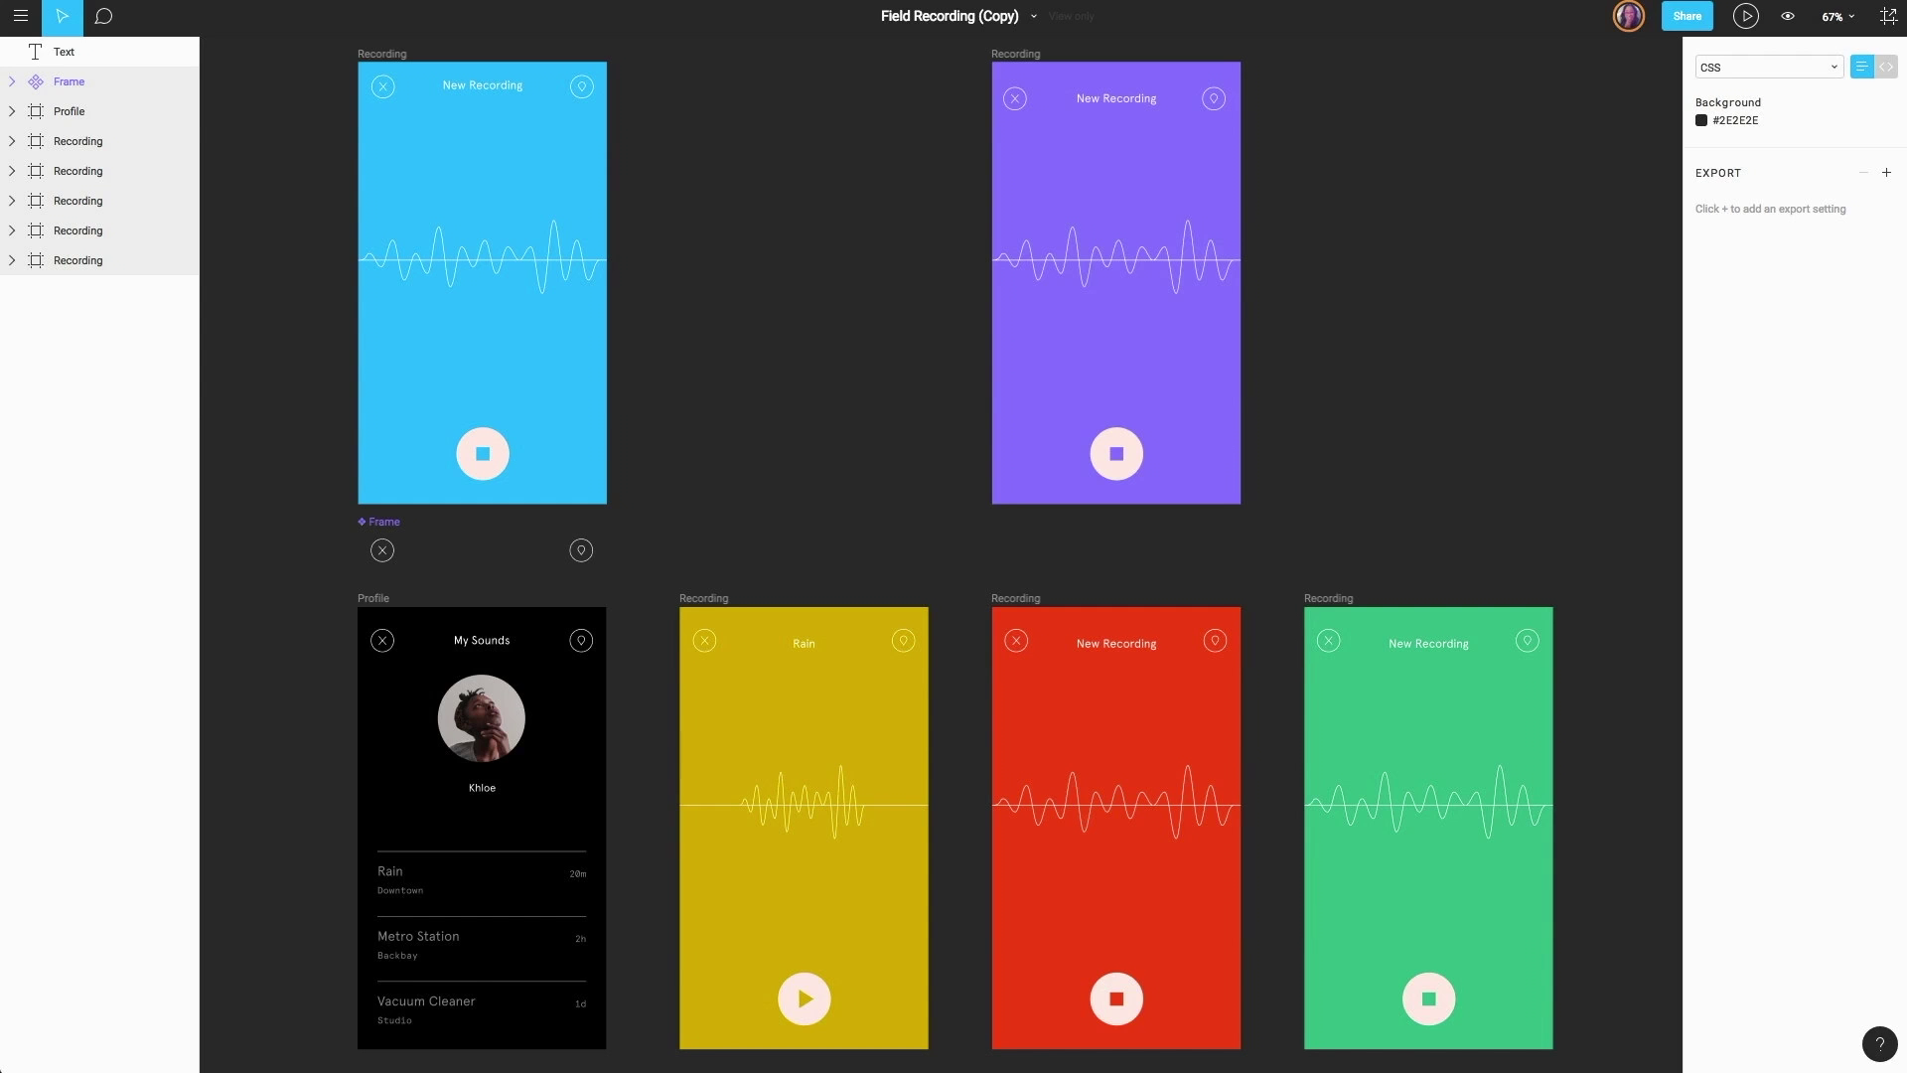
Expand the Profile screen's layers and inspect the My Sounds title text
click(13, 113)
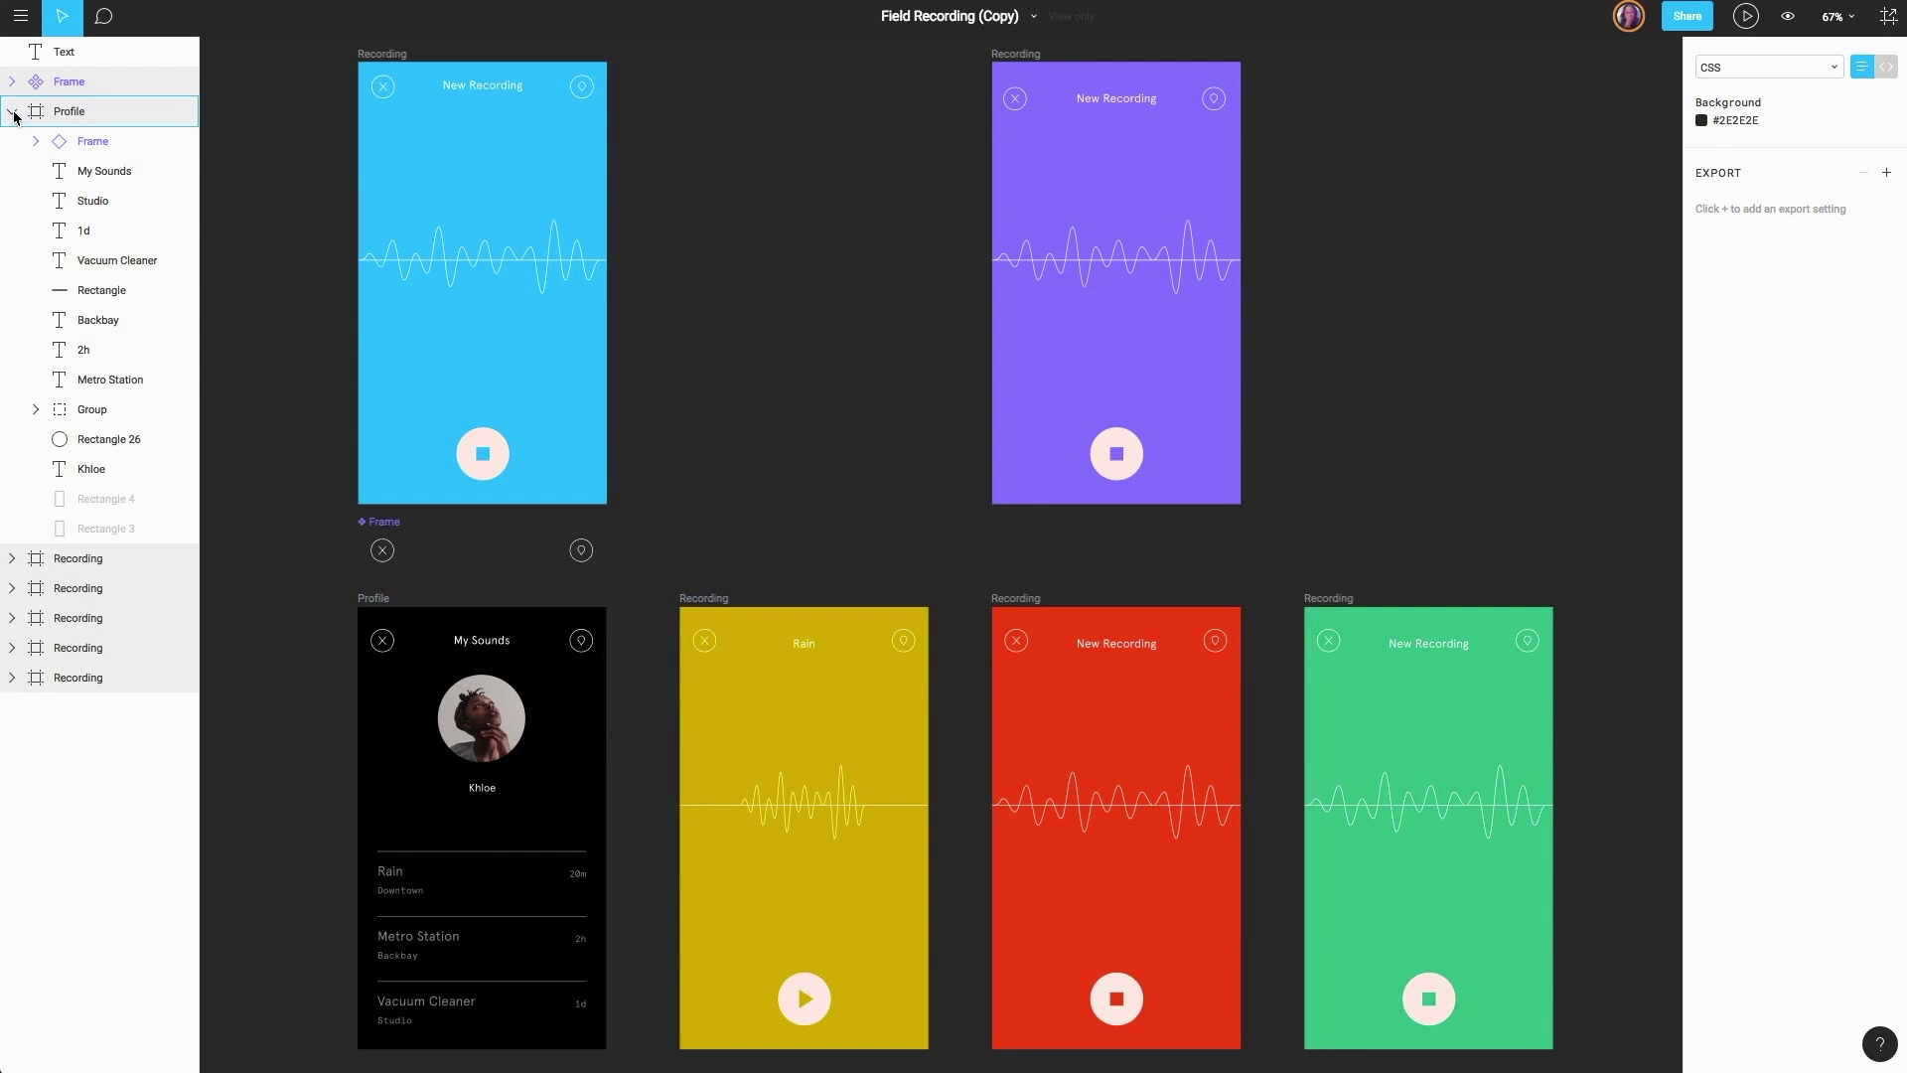
click(99, 171)
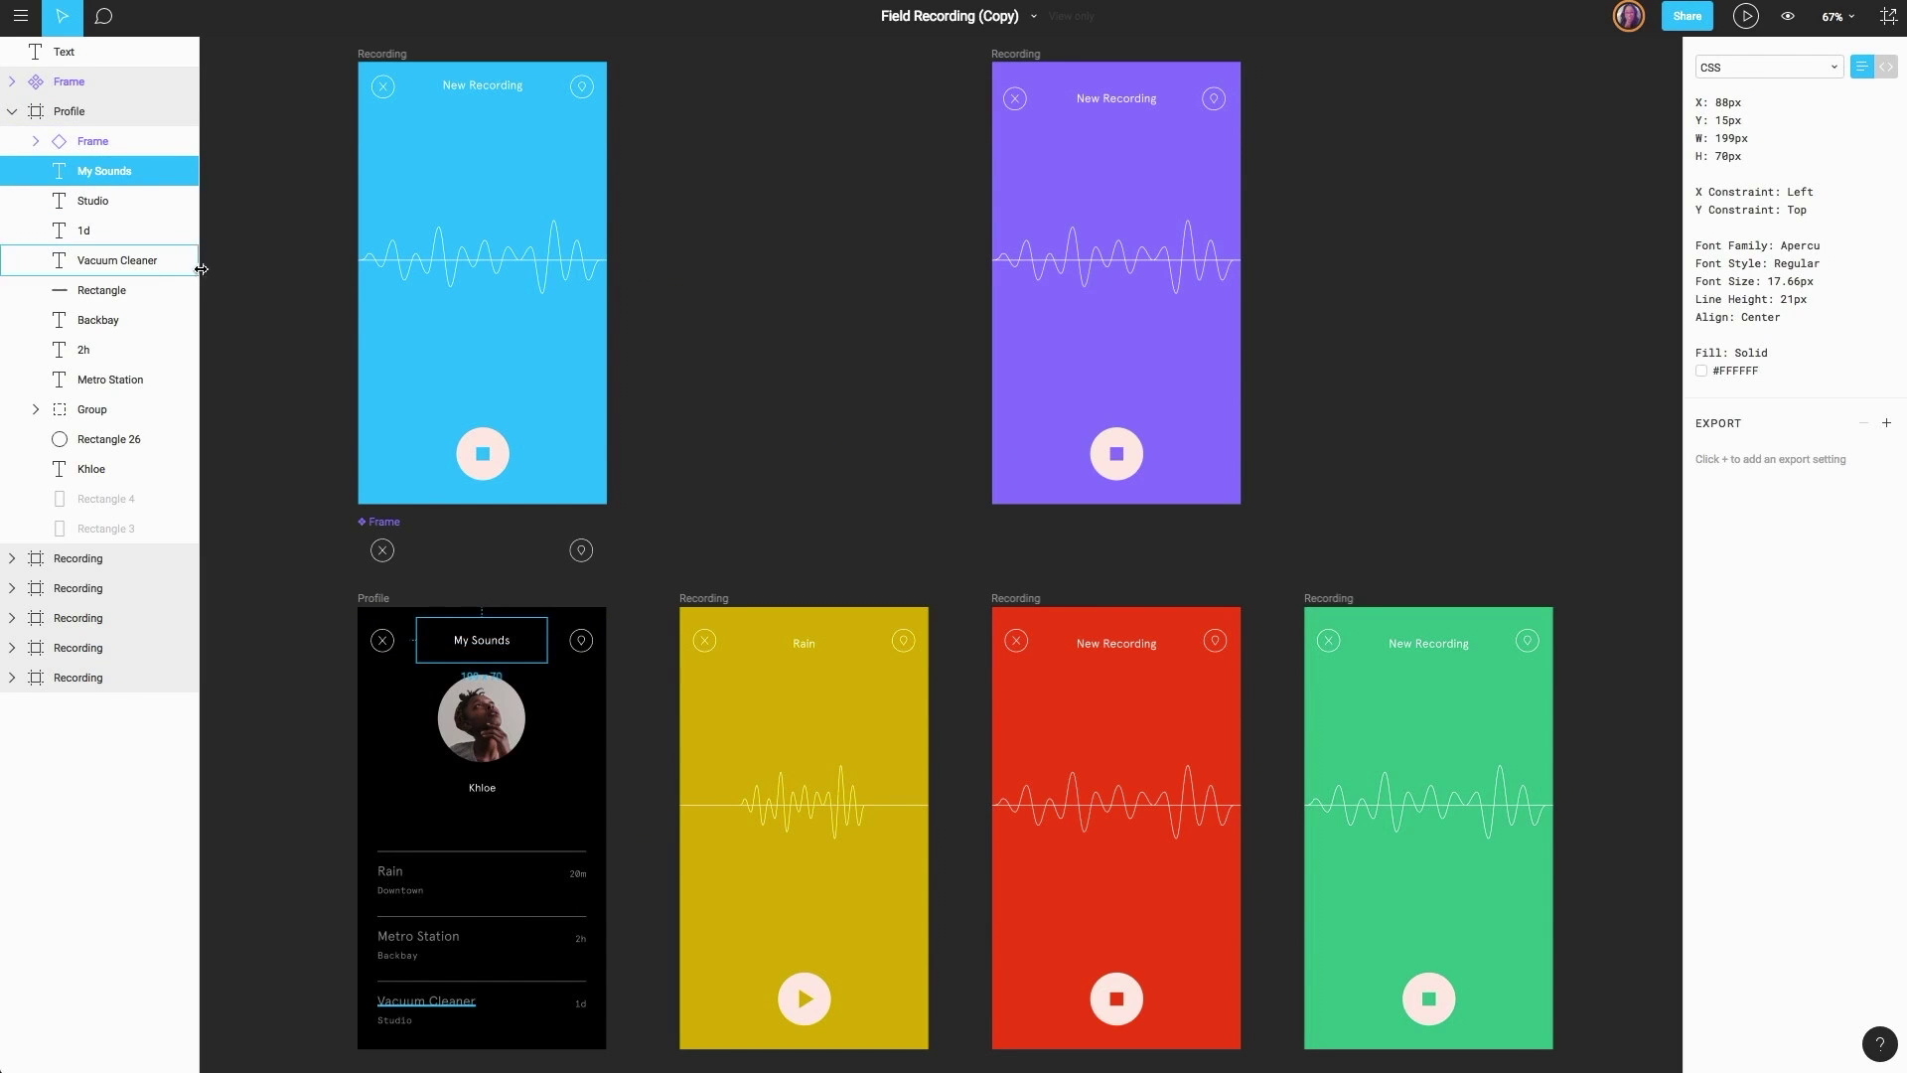
click(382, 338)
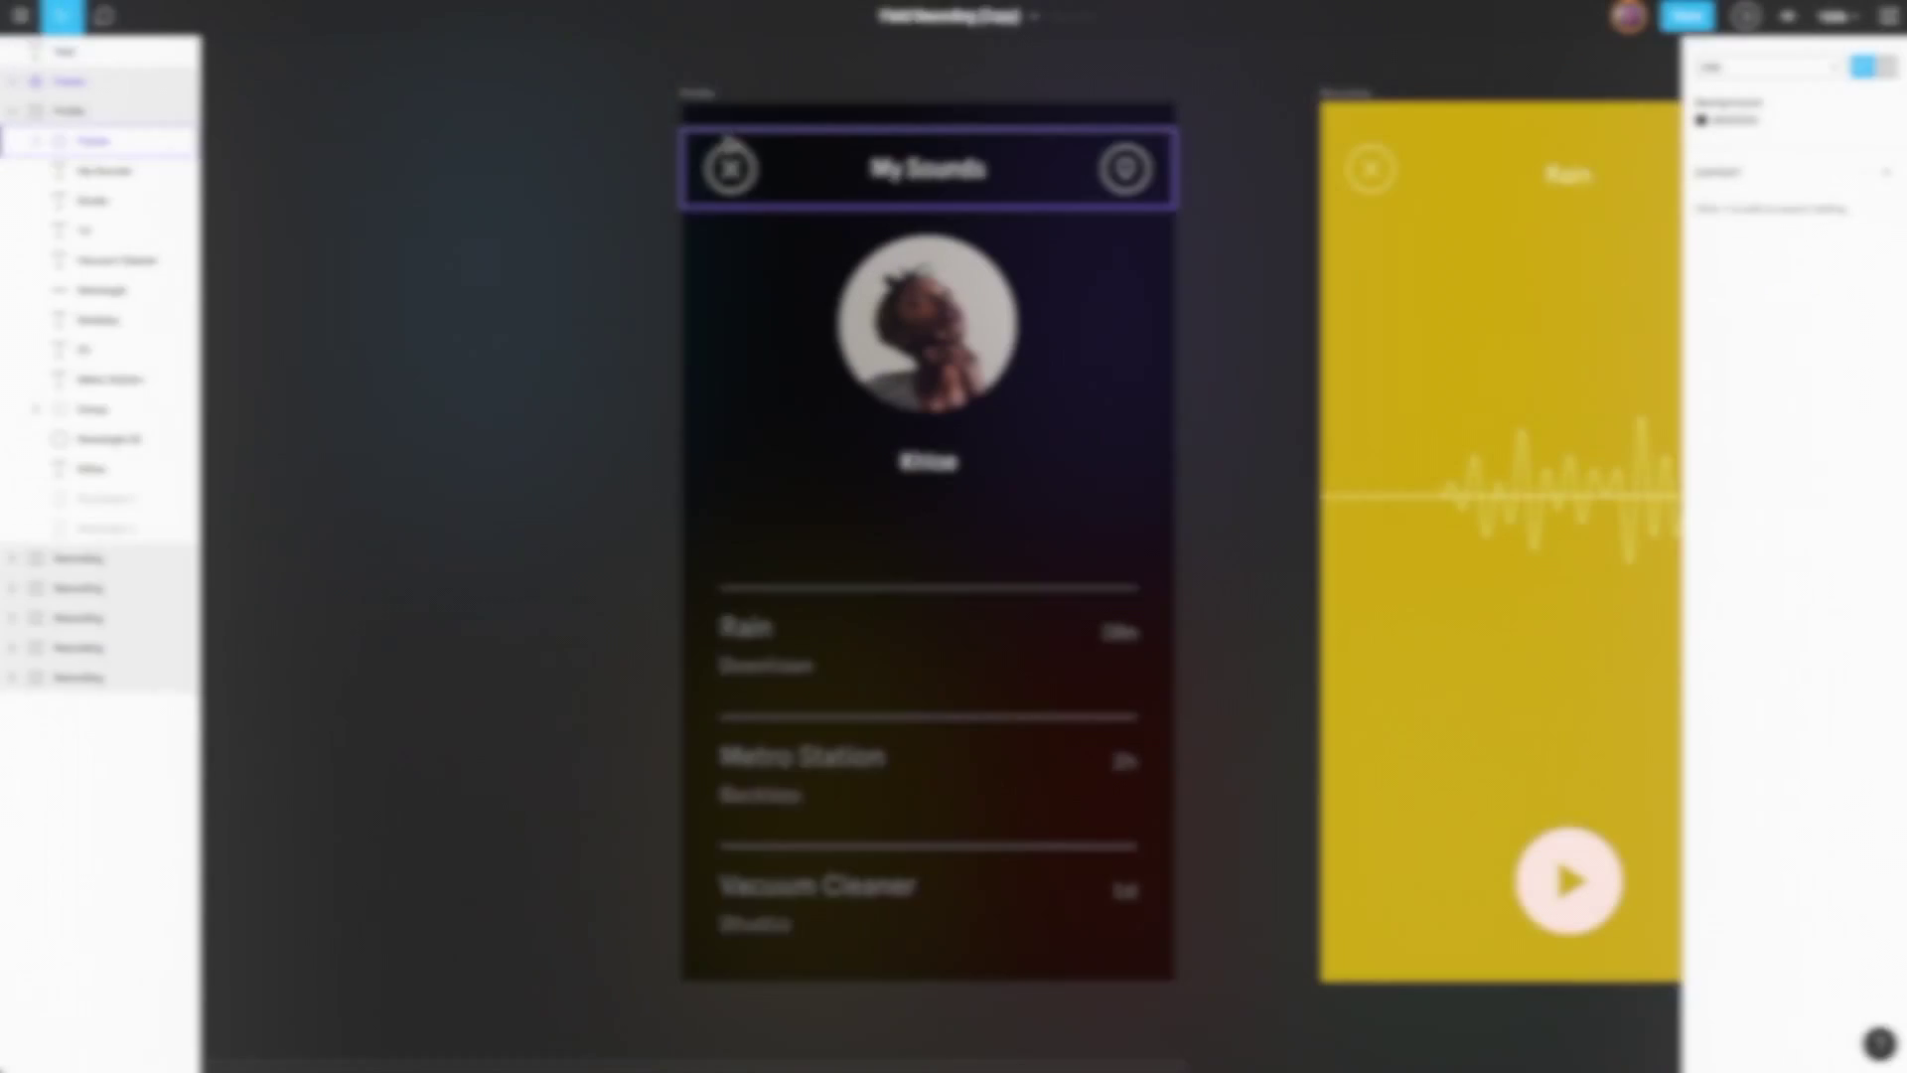
Measure the 132×132 round avatar's distances to the Profile frame edges
click(949, 386)
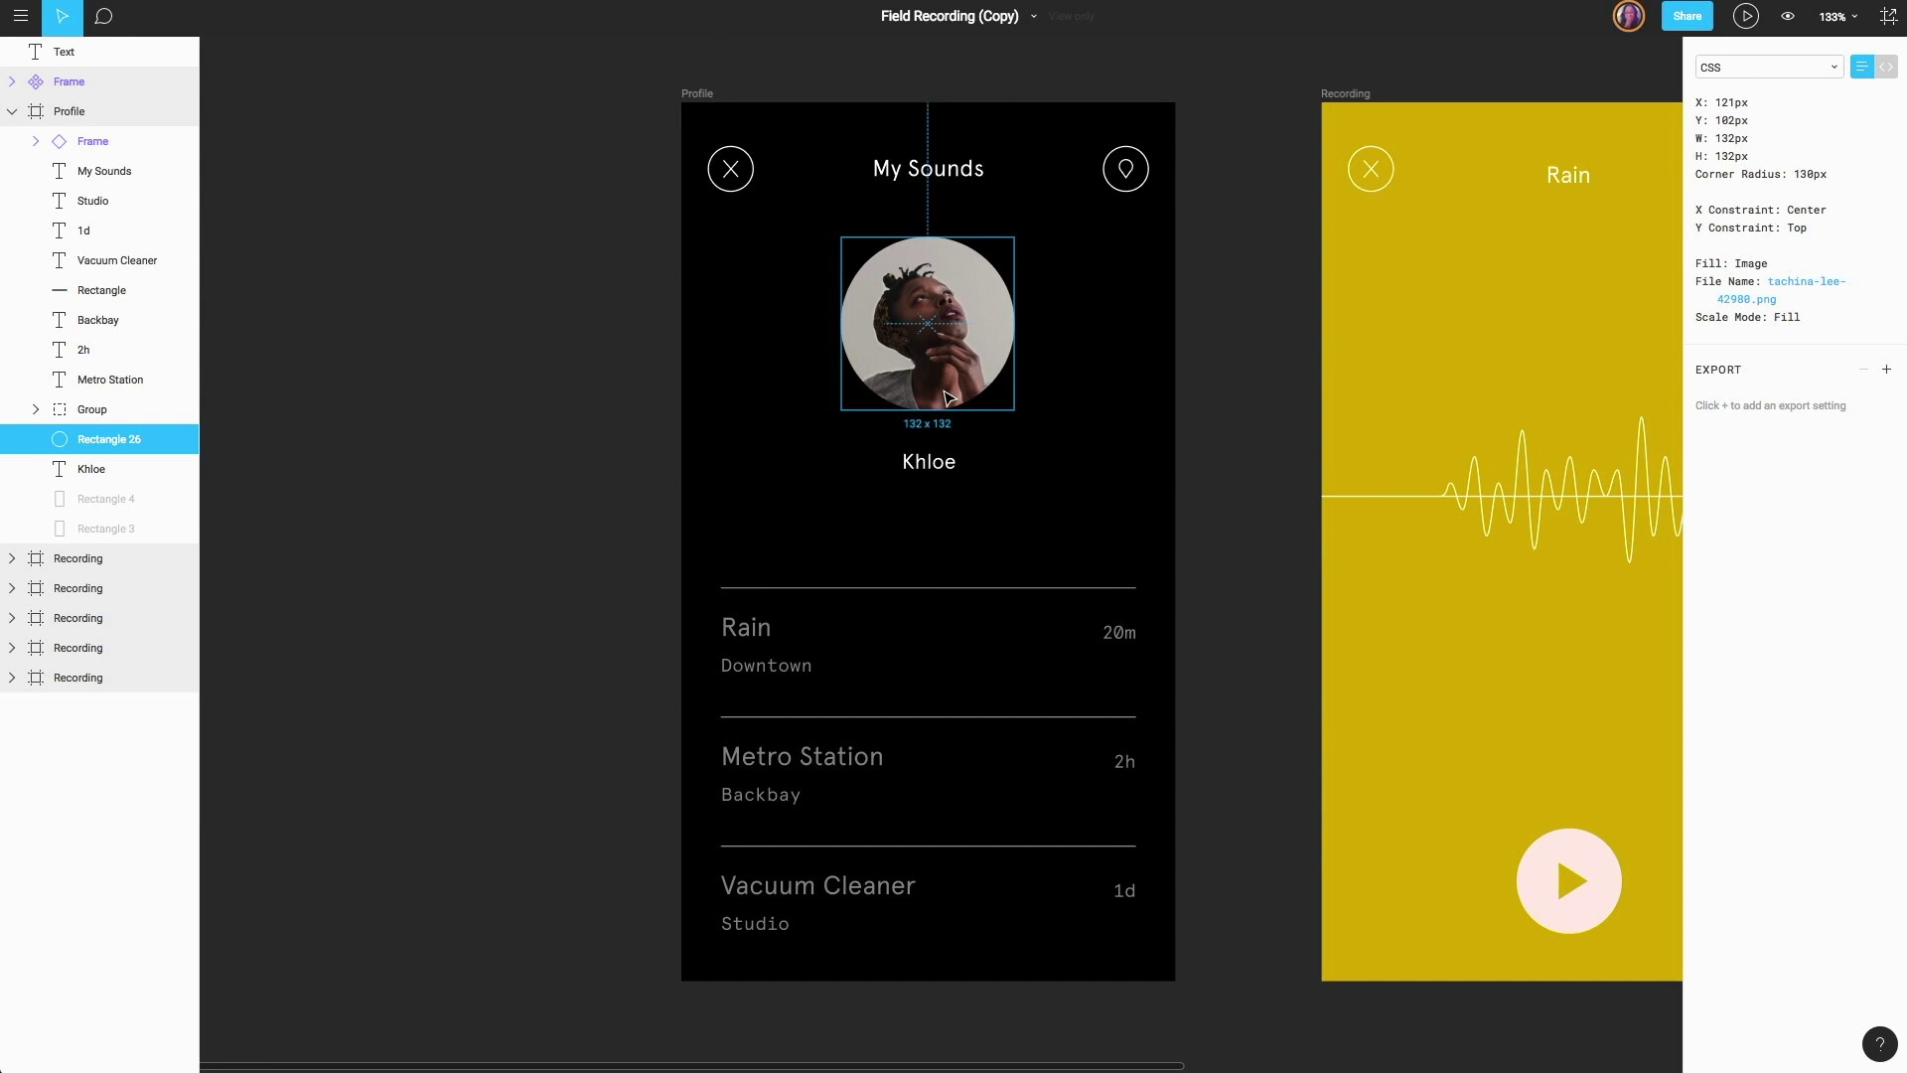
key(alt)
key(alt)
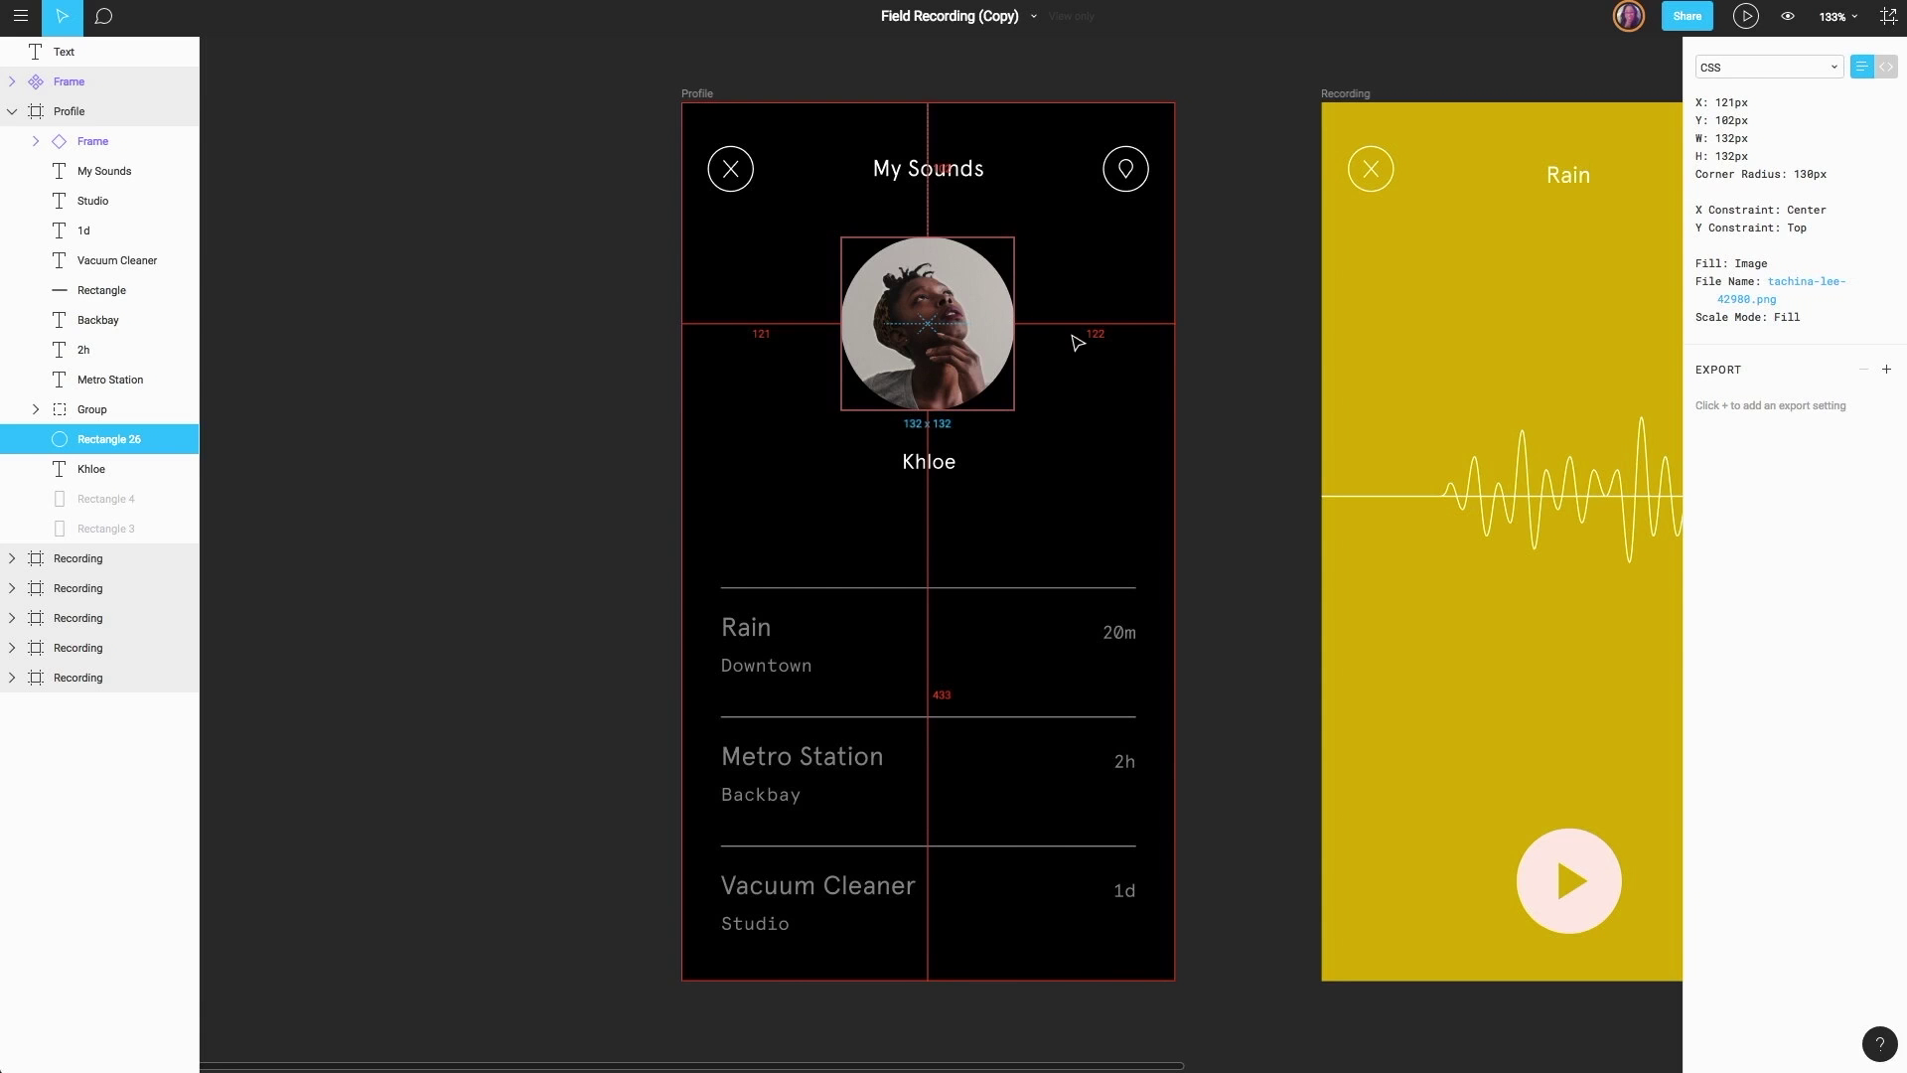
mouse_move(1011, 593)
Select the Rain list title to inspect its Apercu Regular 20px text properties
click(745, 628)
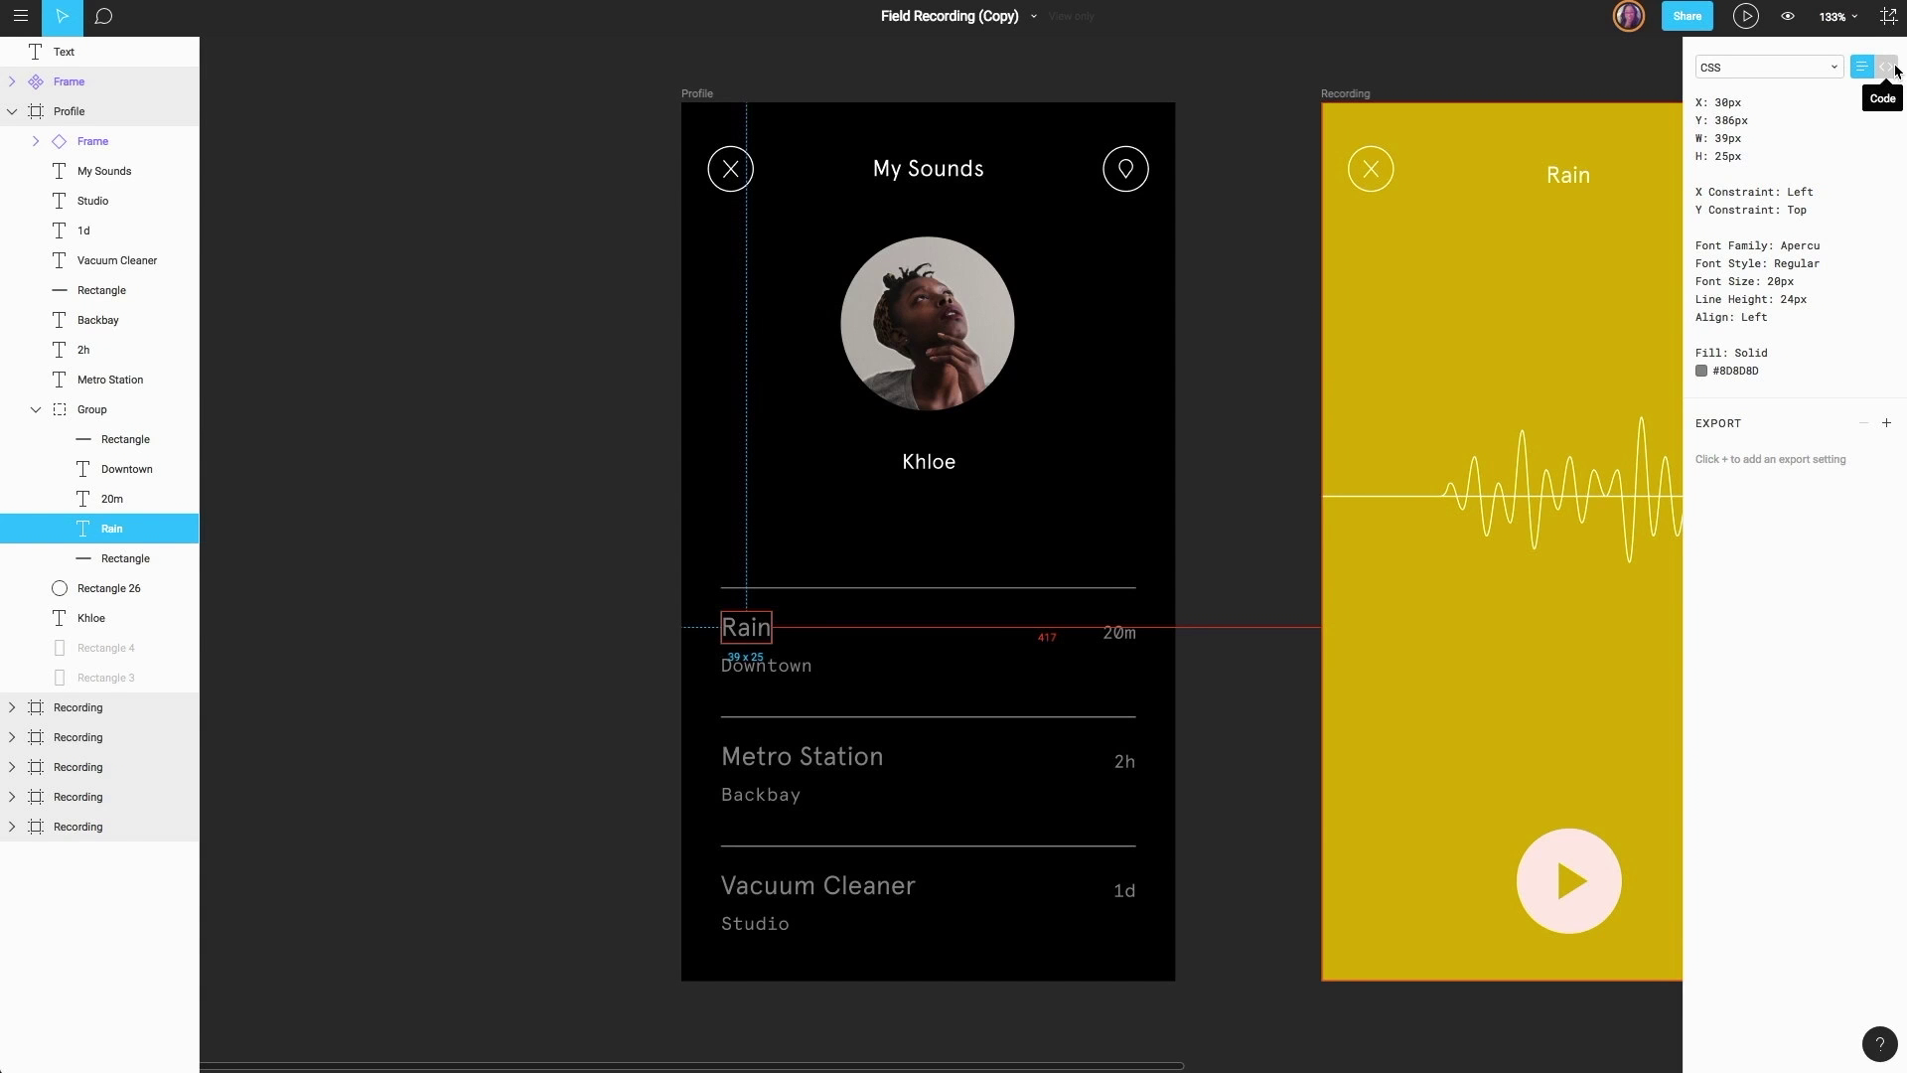
Show the Rain text's CSS code, then switch the code language to iOS Swift and then Android
click(1886, 67)
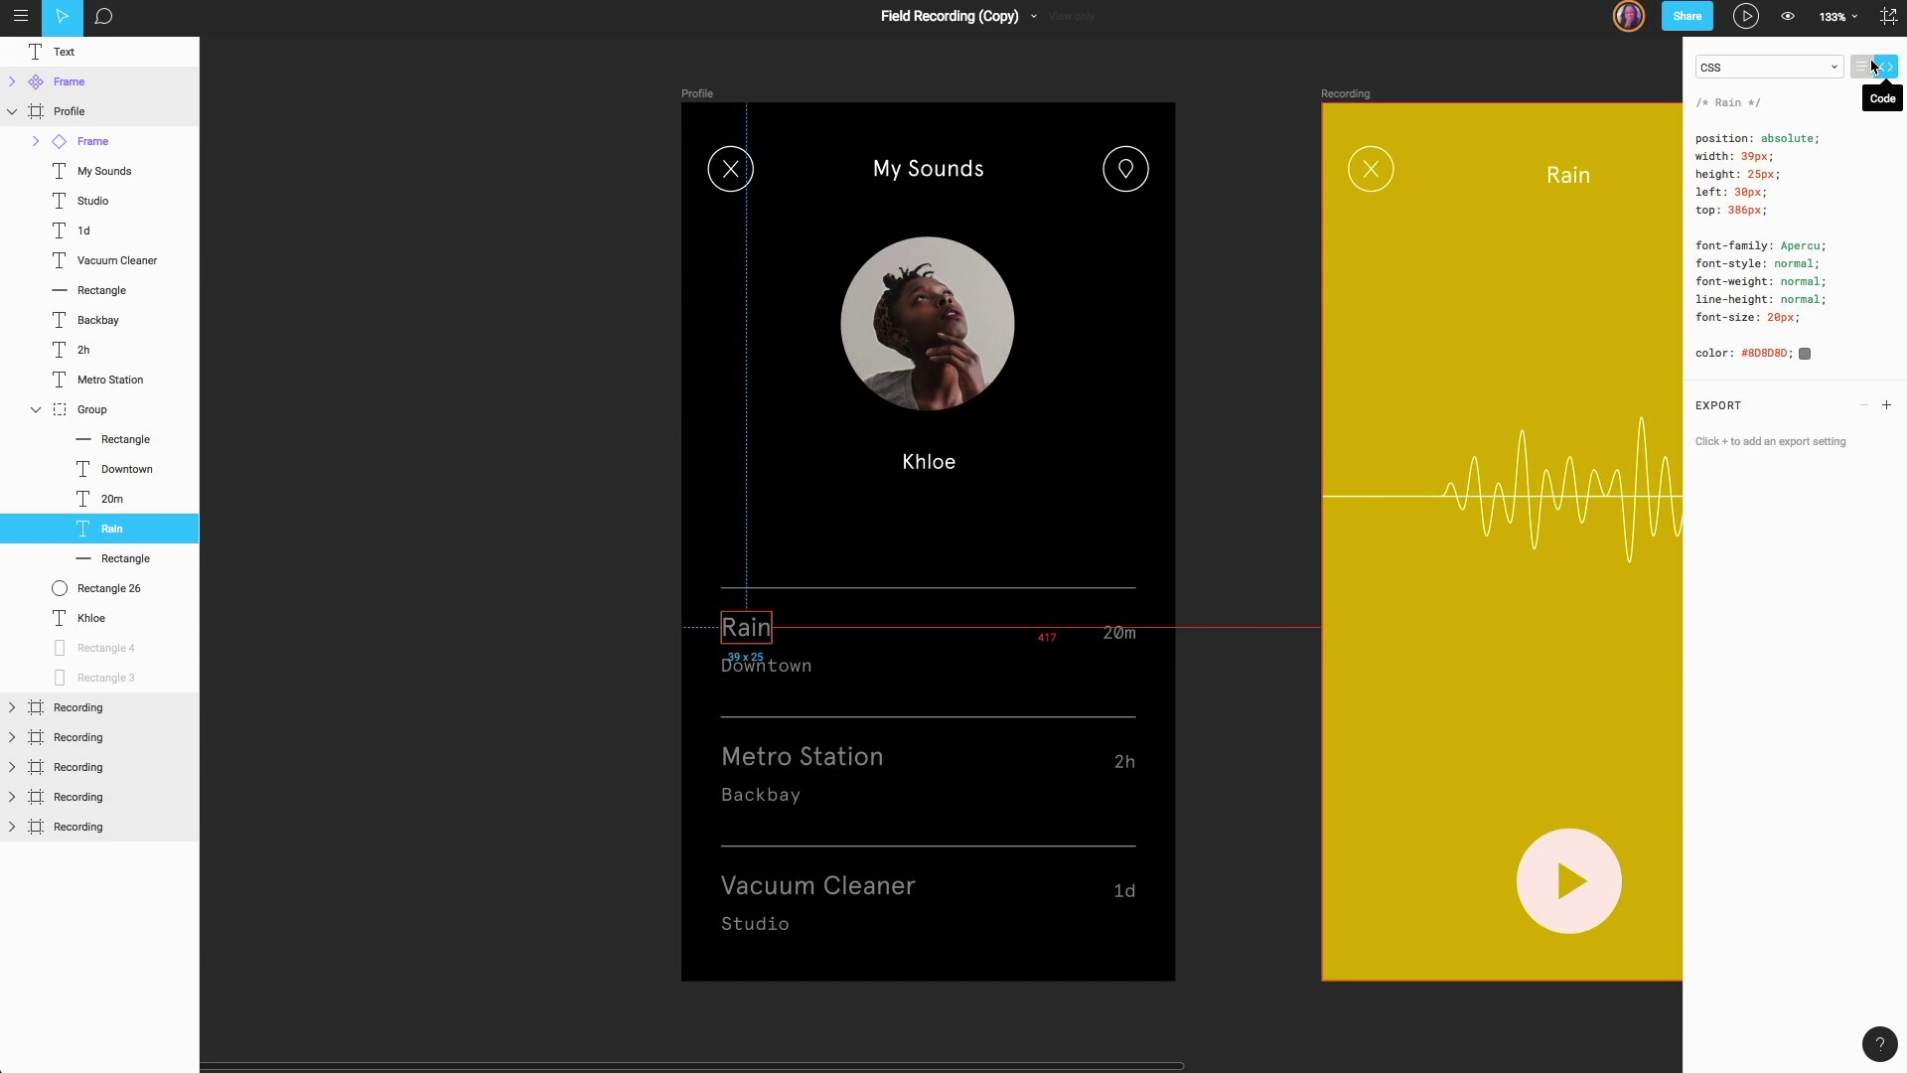
click(1837, 71)
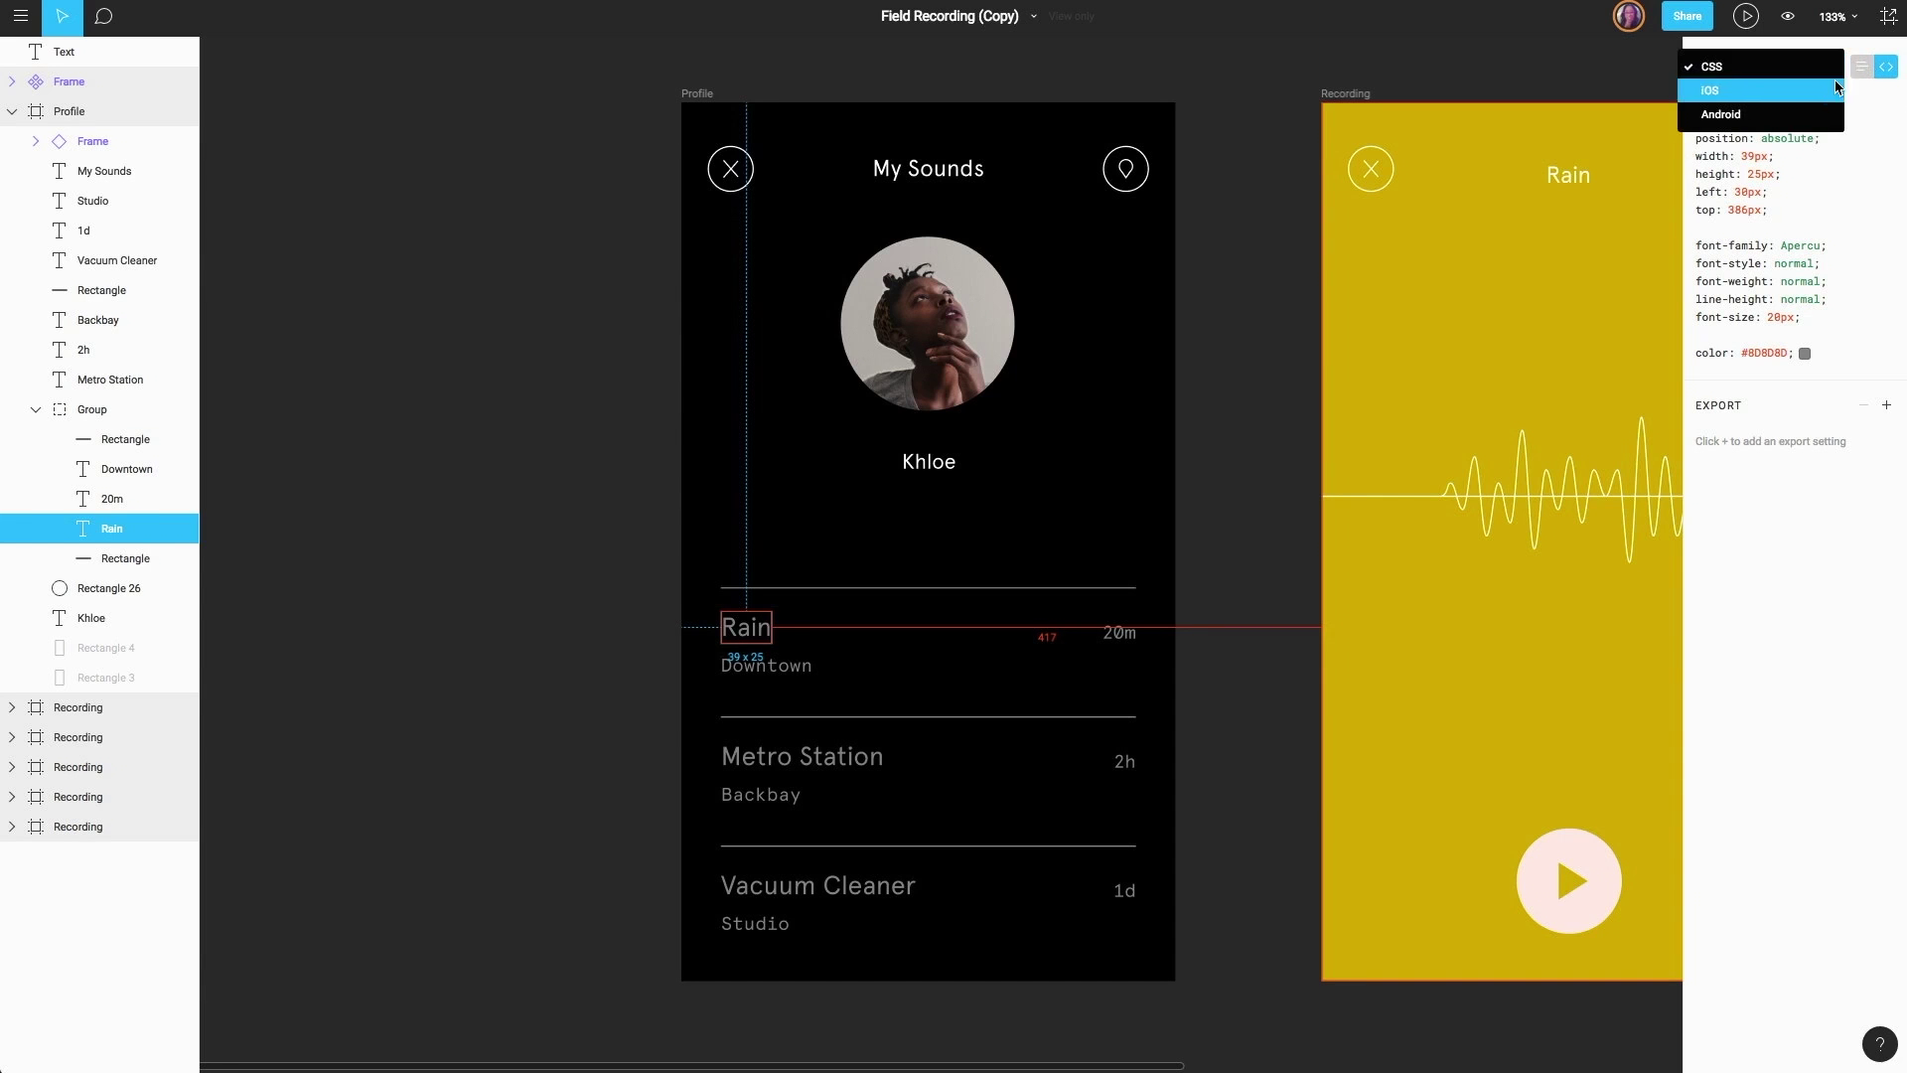
click(1837, 88)
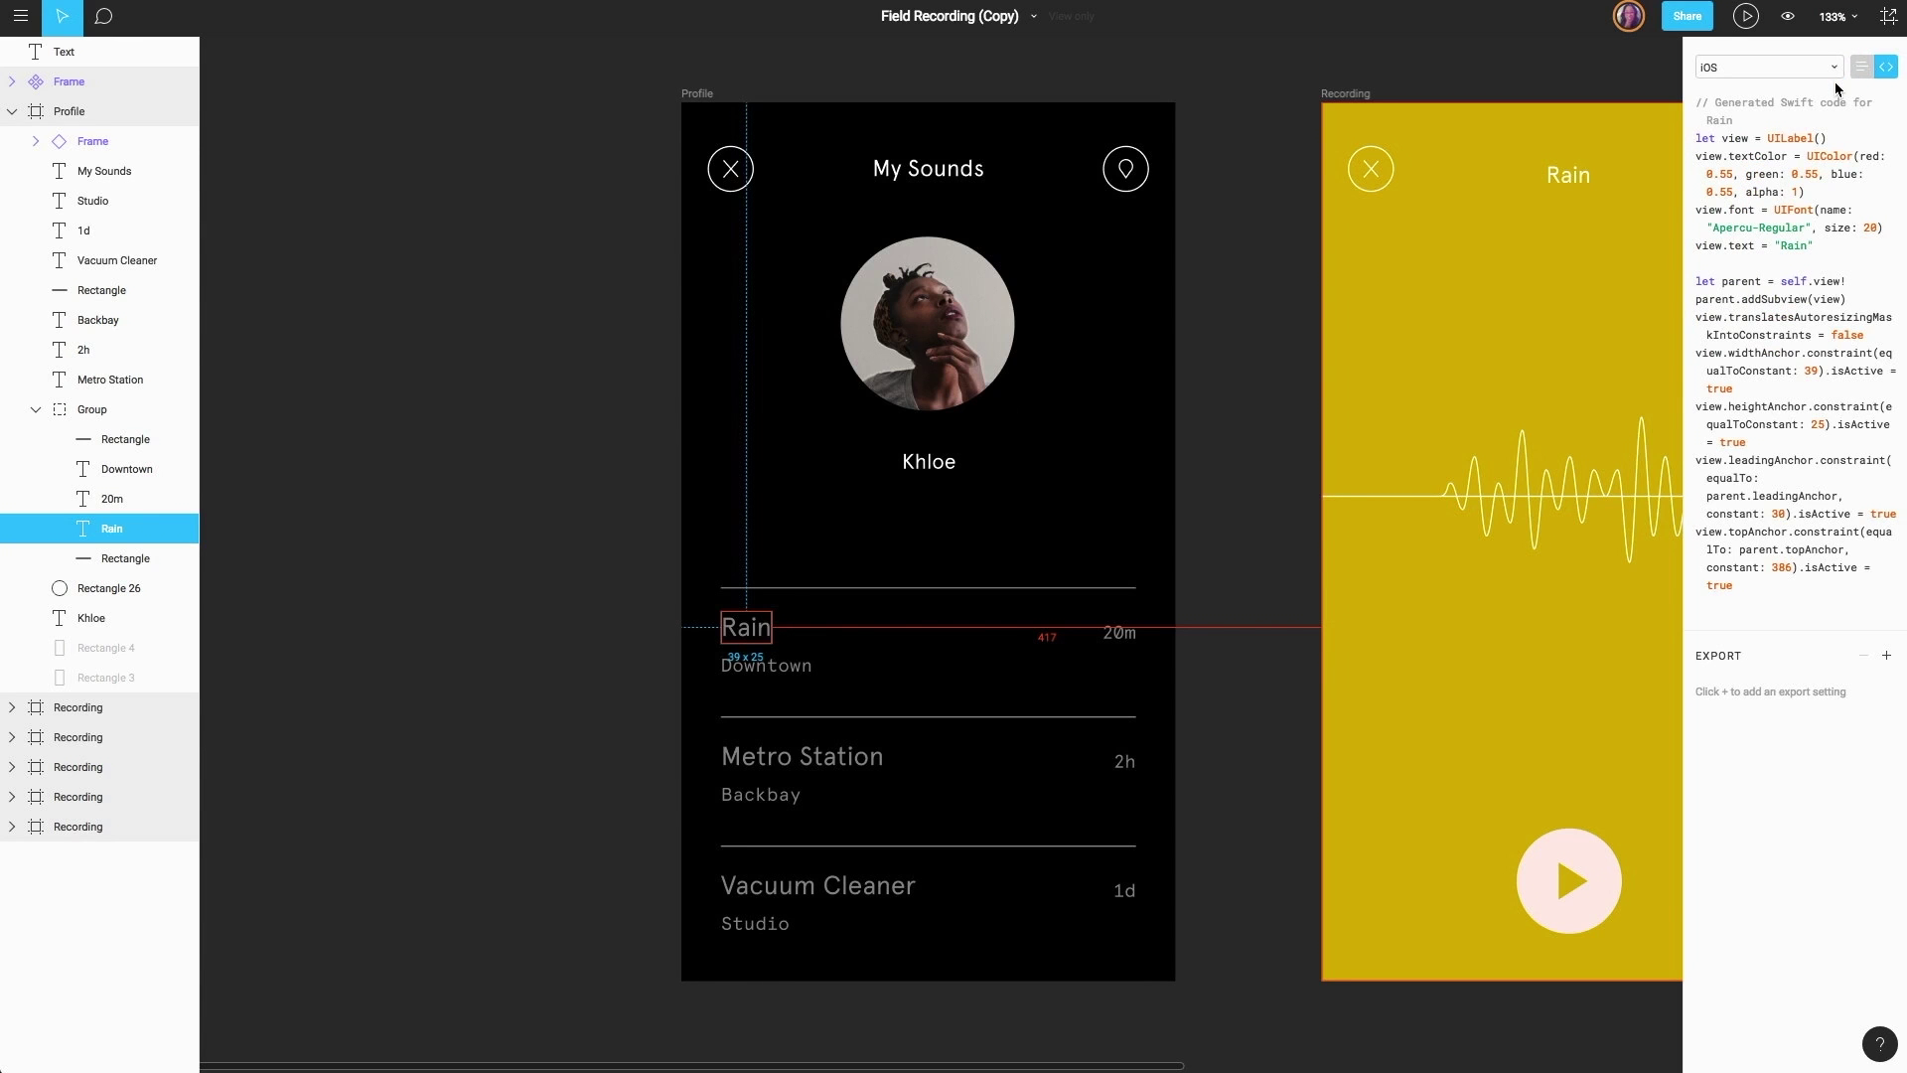
click(1834, 70)
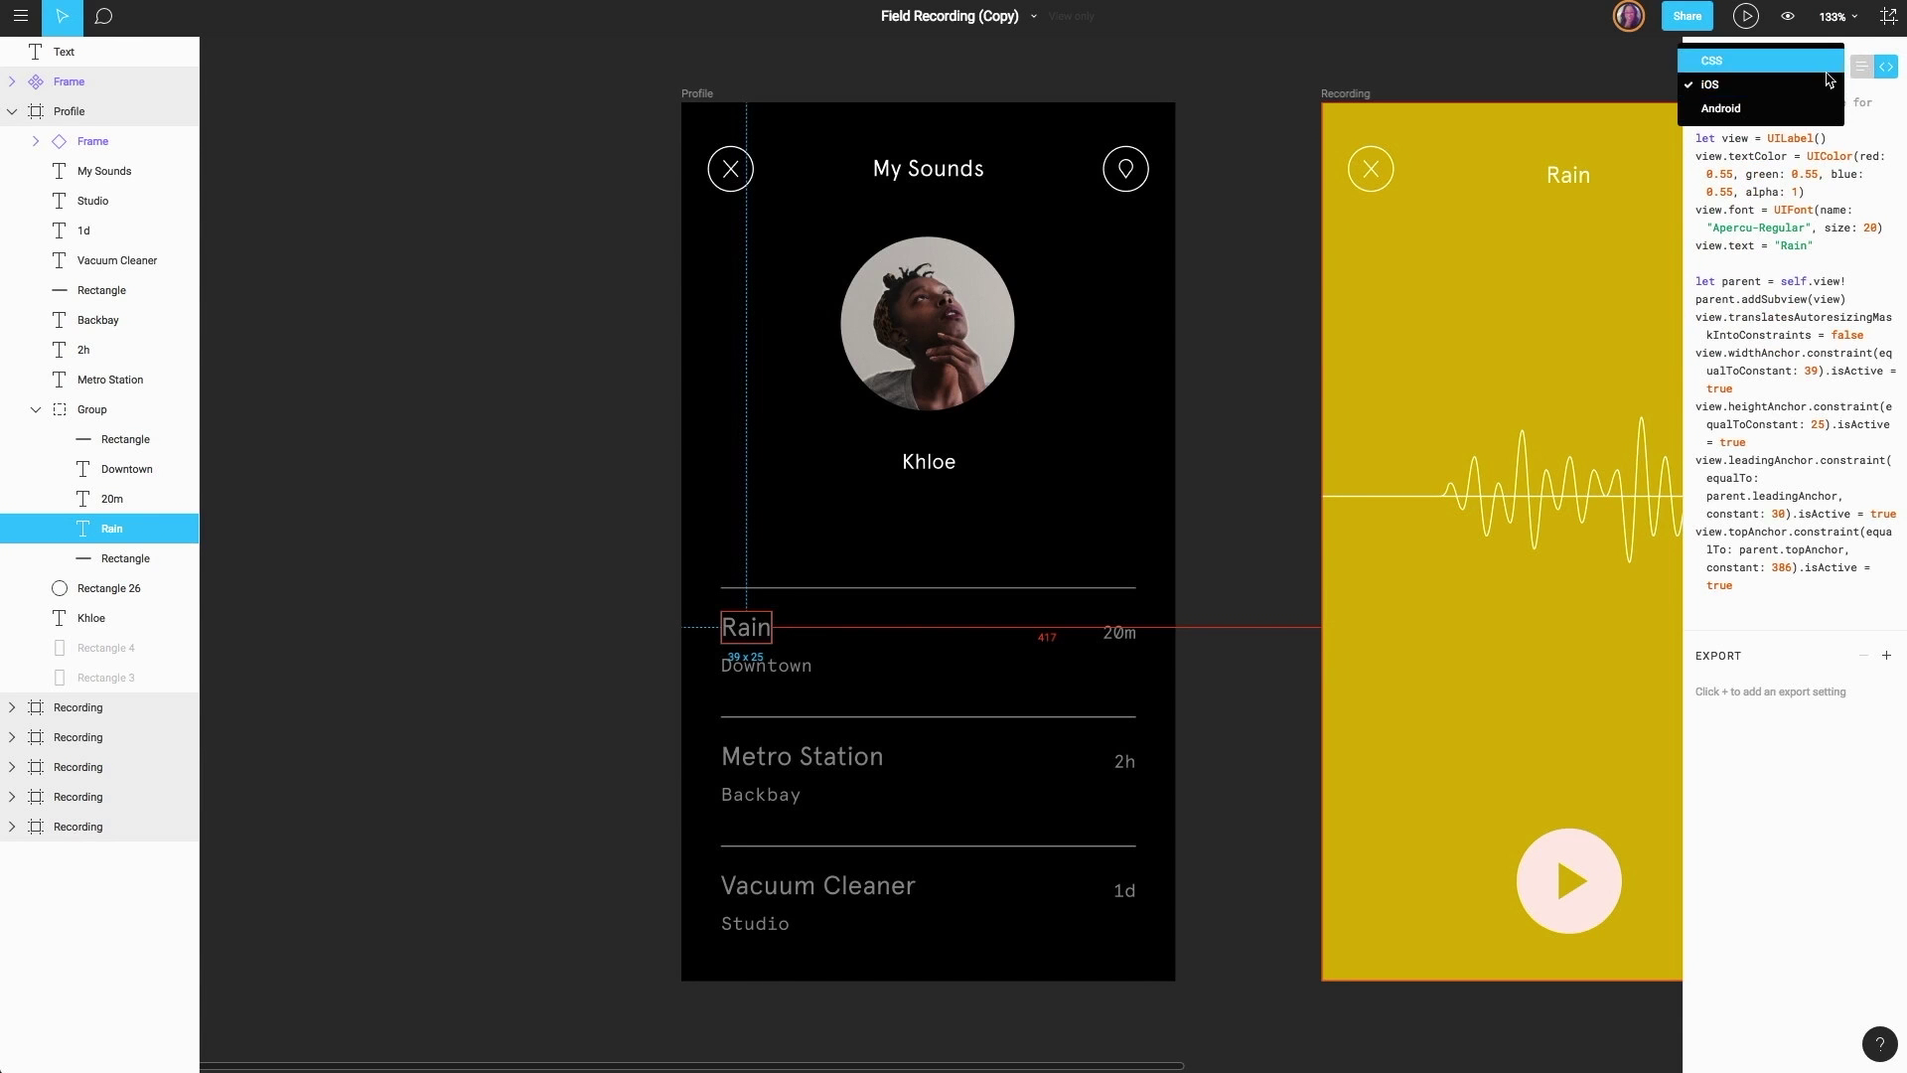
click(1822, 107)
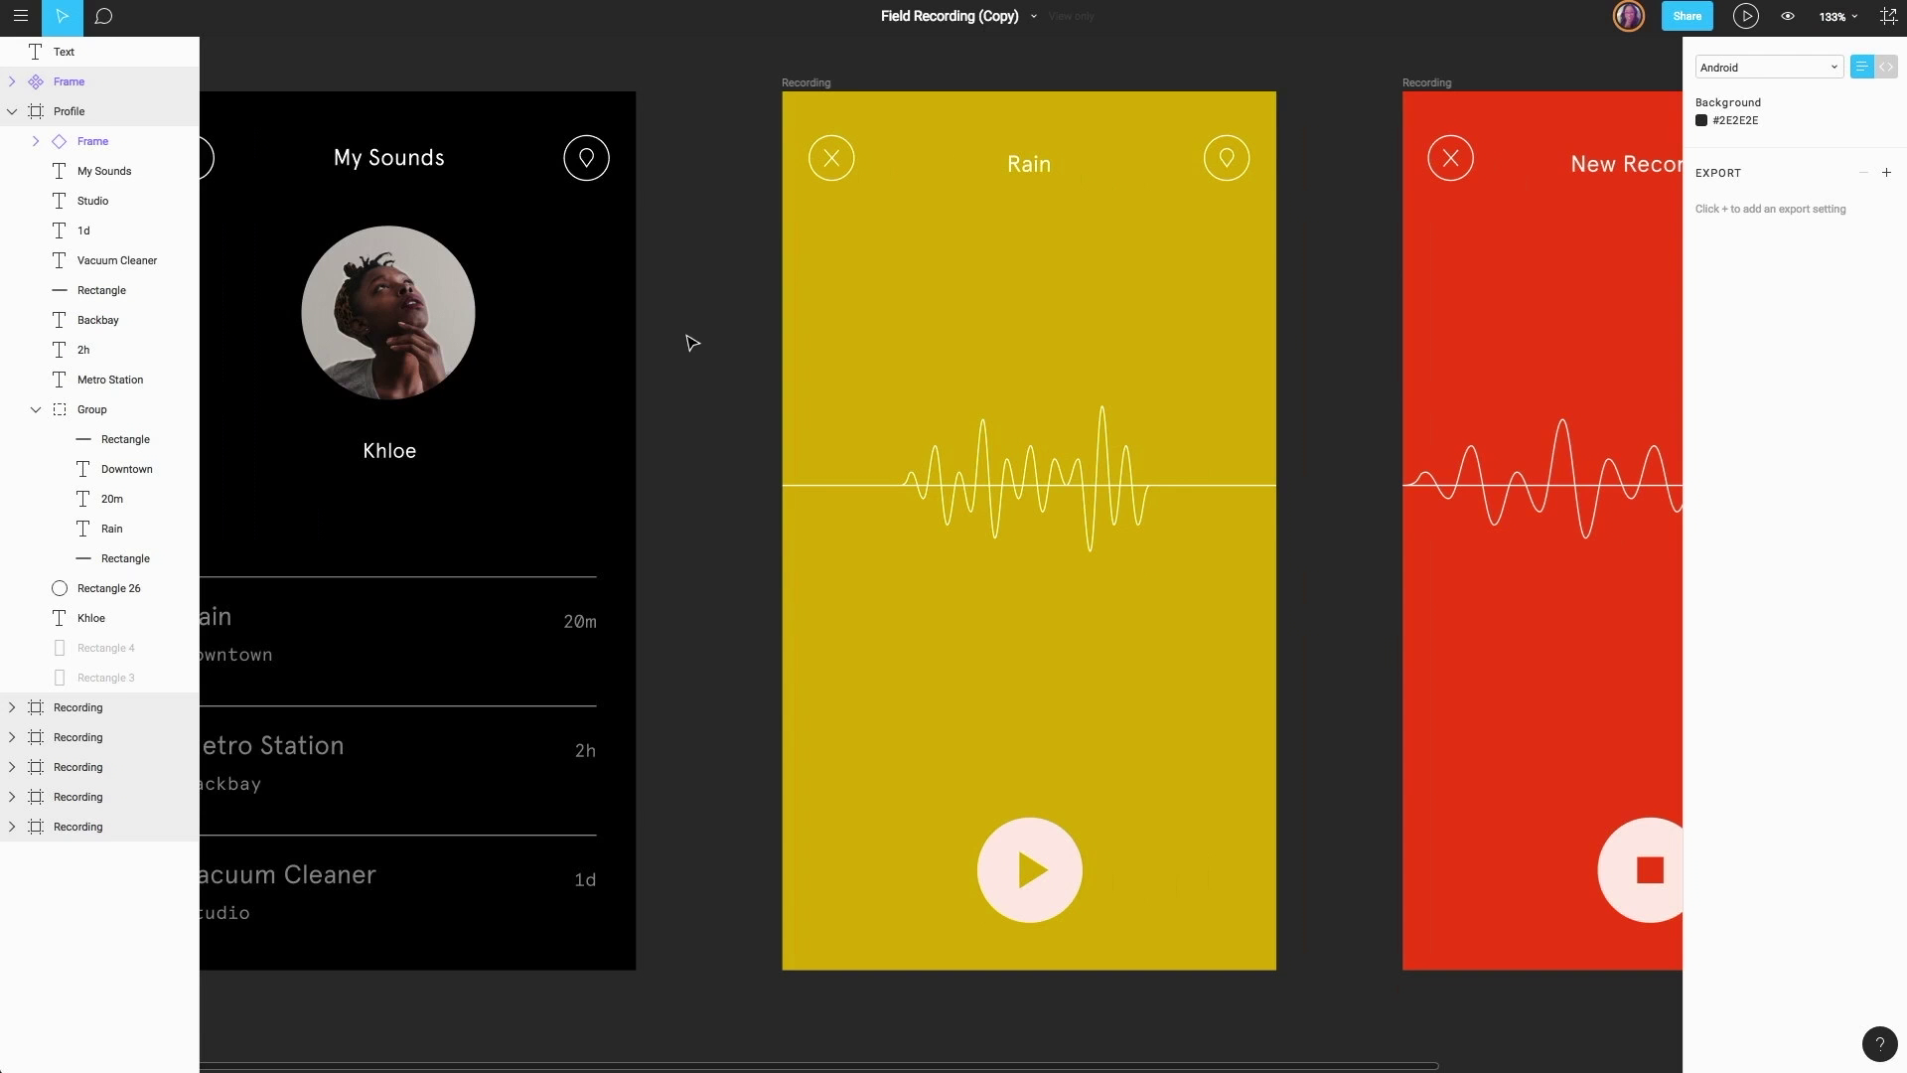
Select the Rain play button's Subtract shape and export it as an SVG file
click(1001, 858)
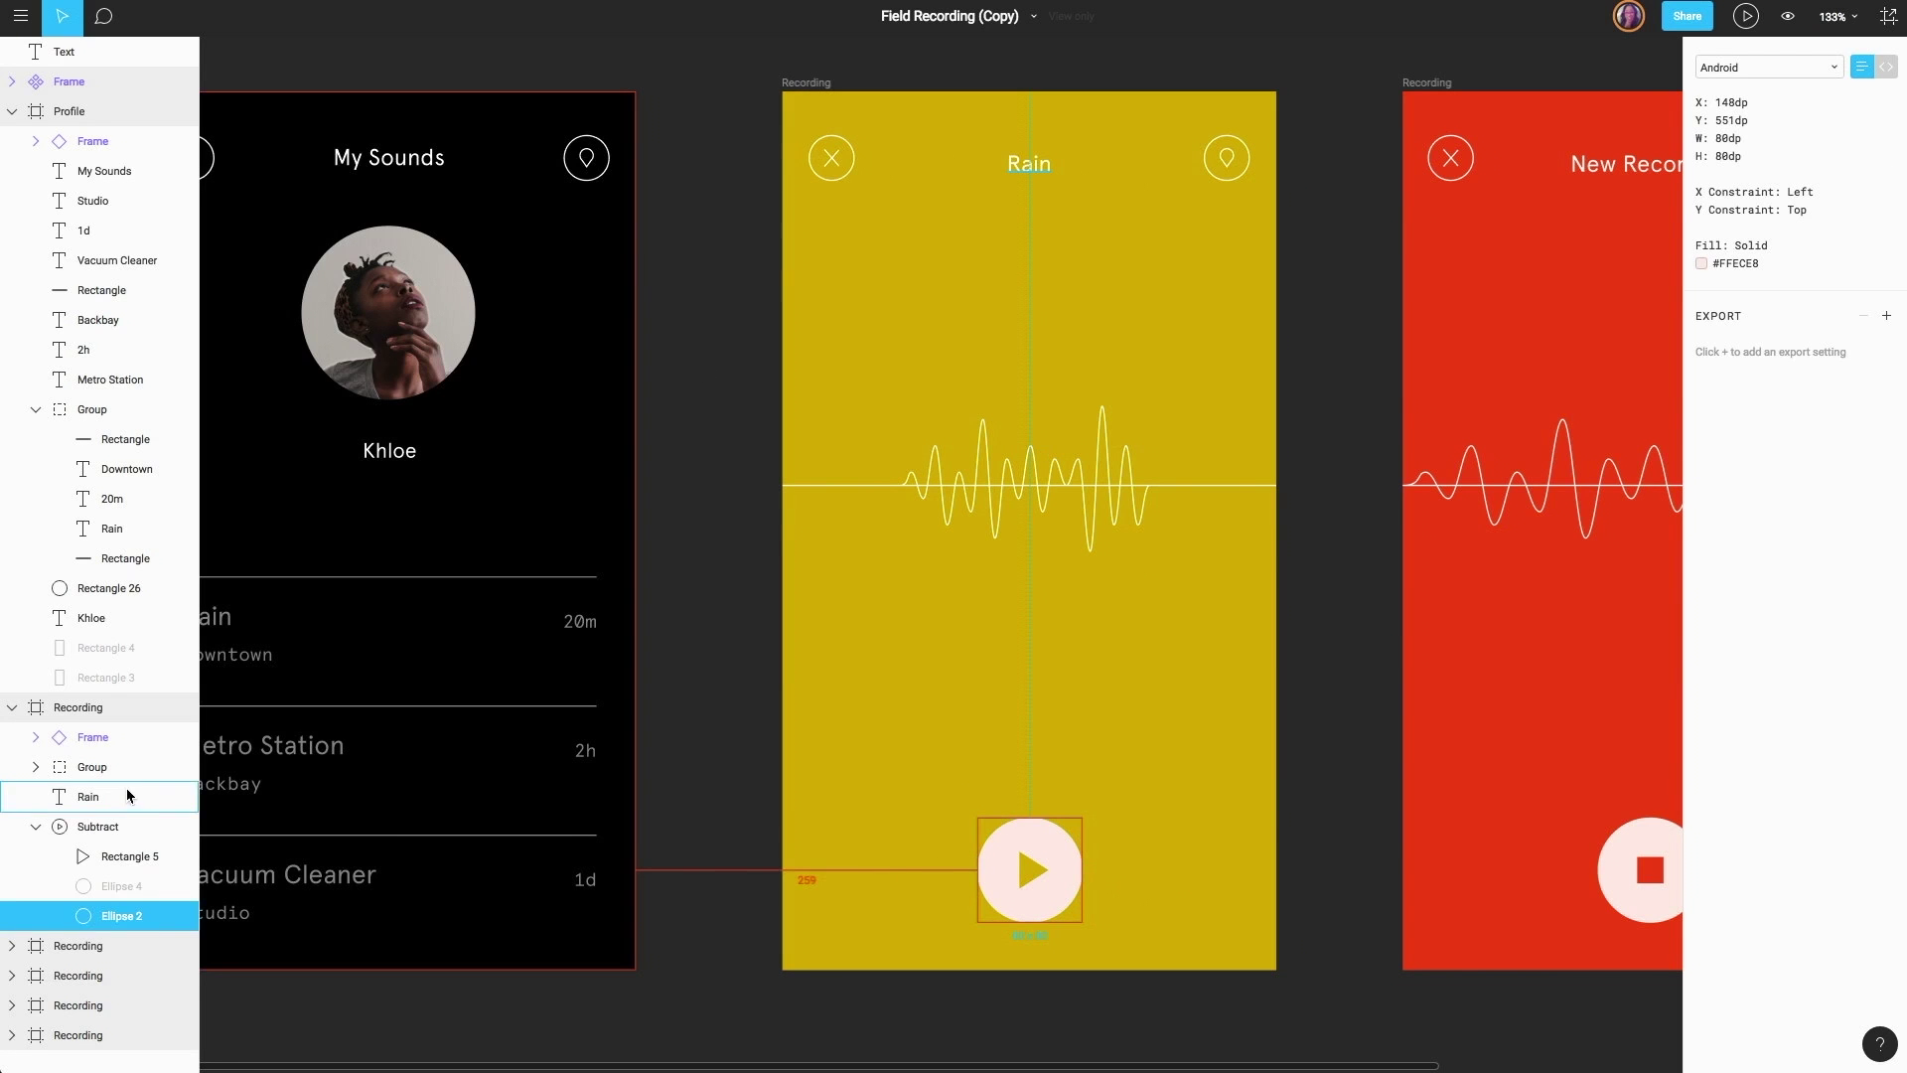
click(121, 828)
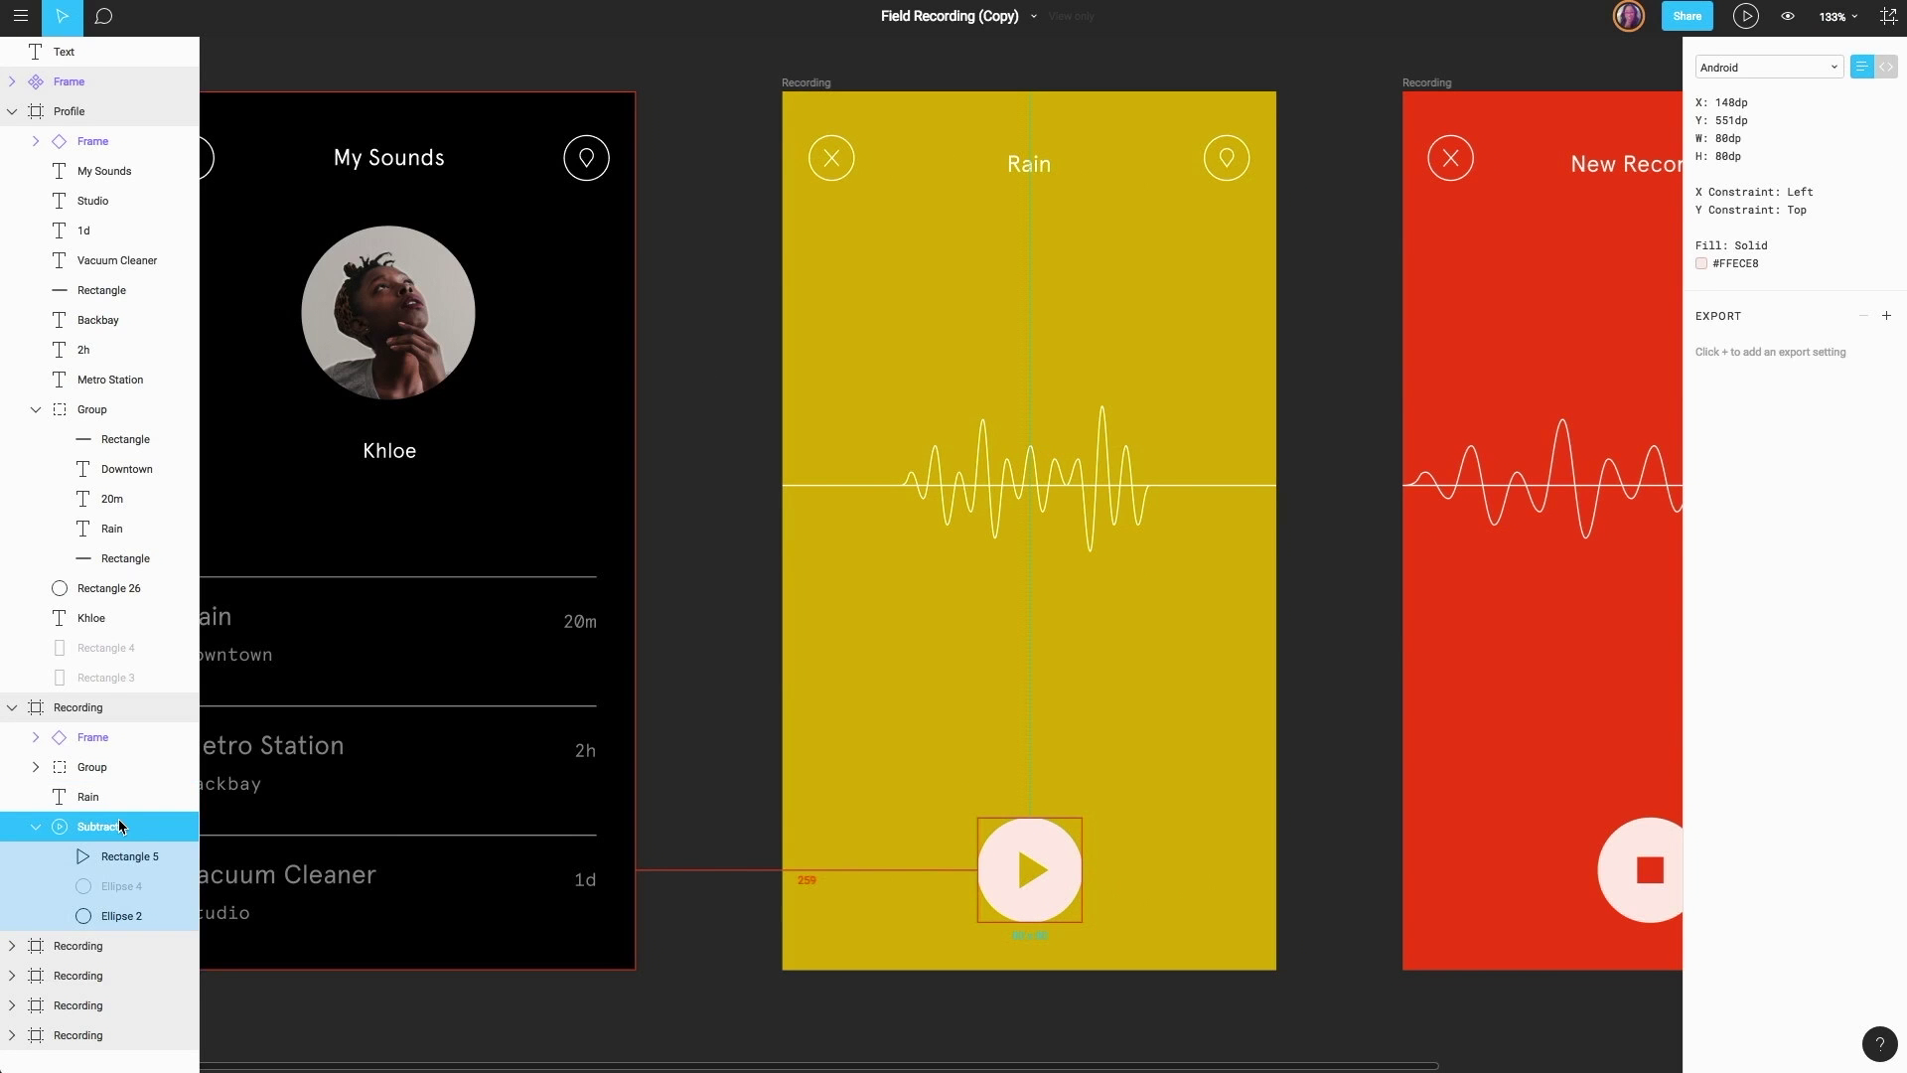
click(1886, 315)
click(1873, 353)
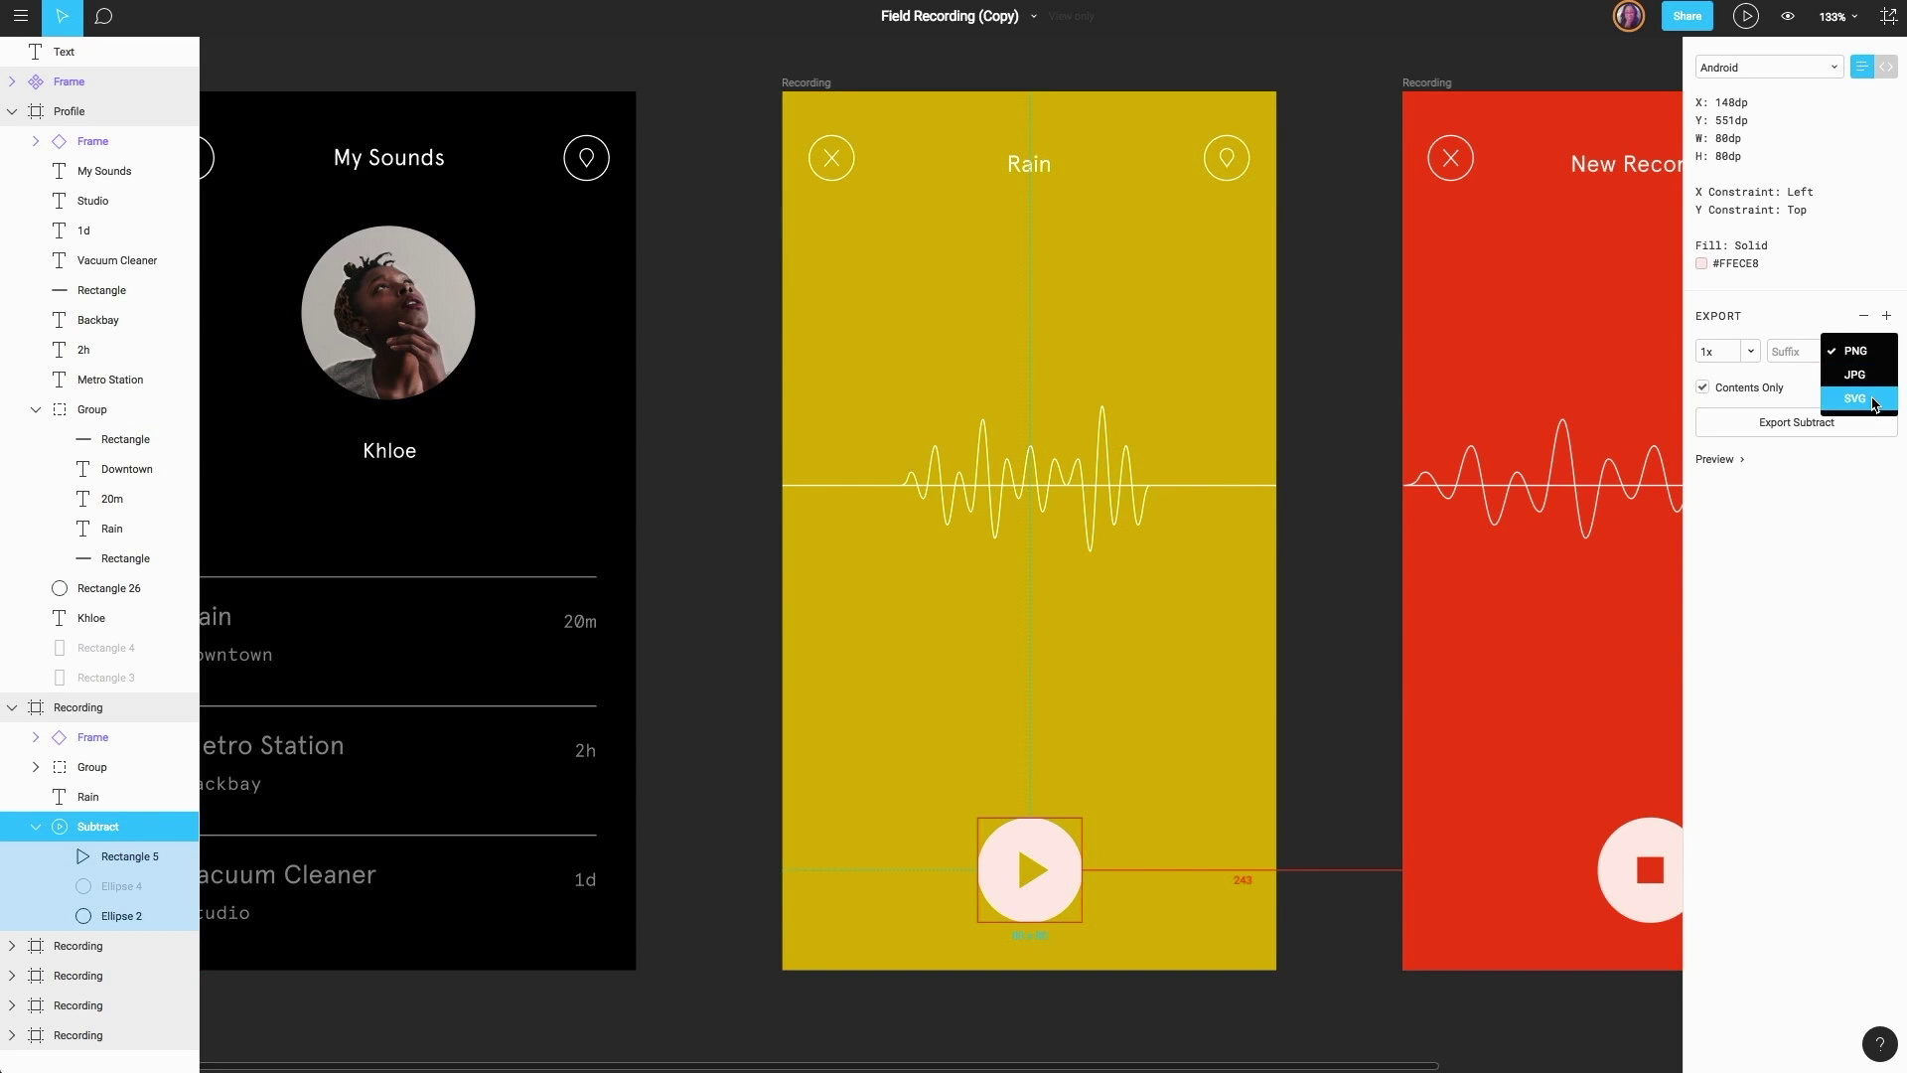
click(1874, 399)
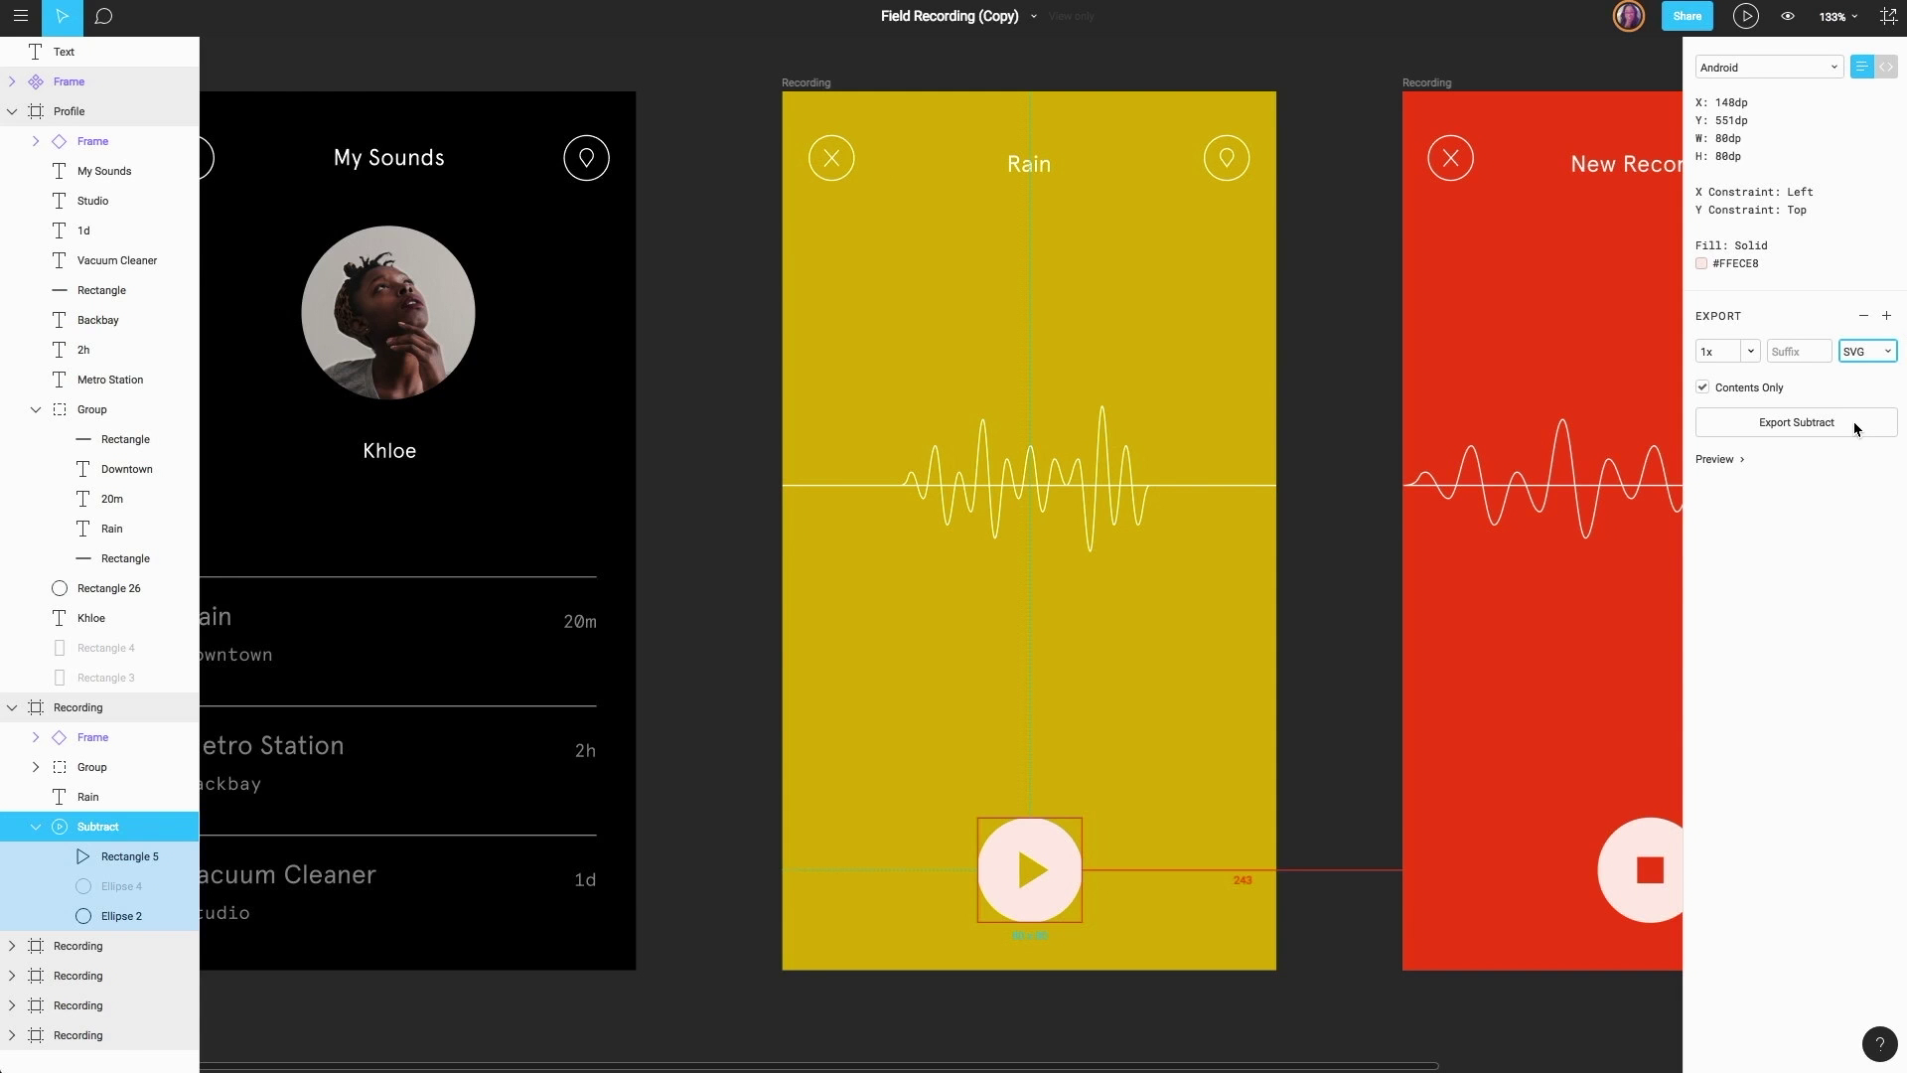
click(1856, 428)
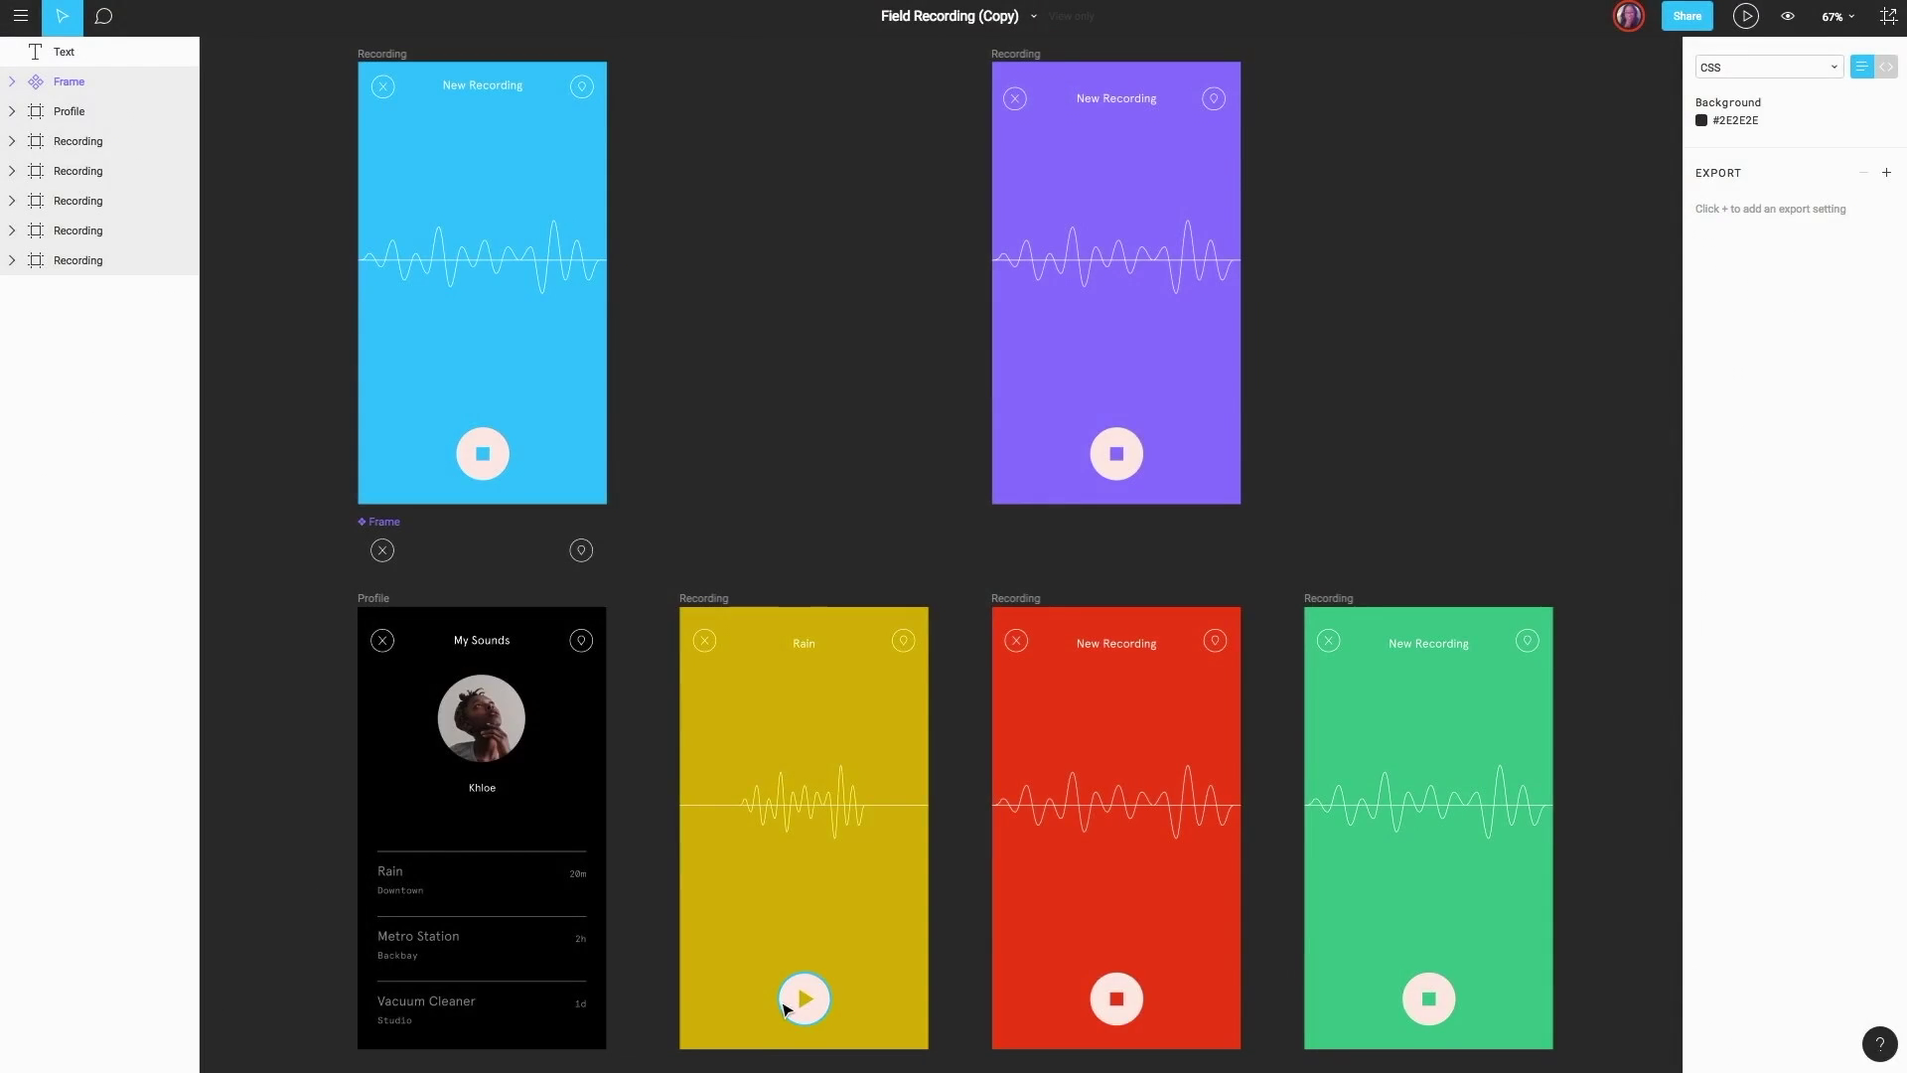
Zoom out to all screens and select Subtract to read its 80×80px size and #FFECE8 fill
double_click(784, 1009)
click(85, 266)
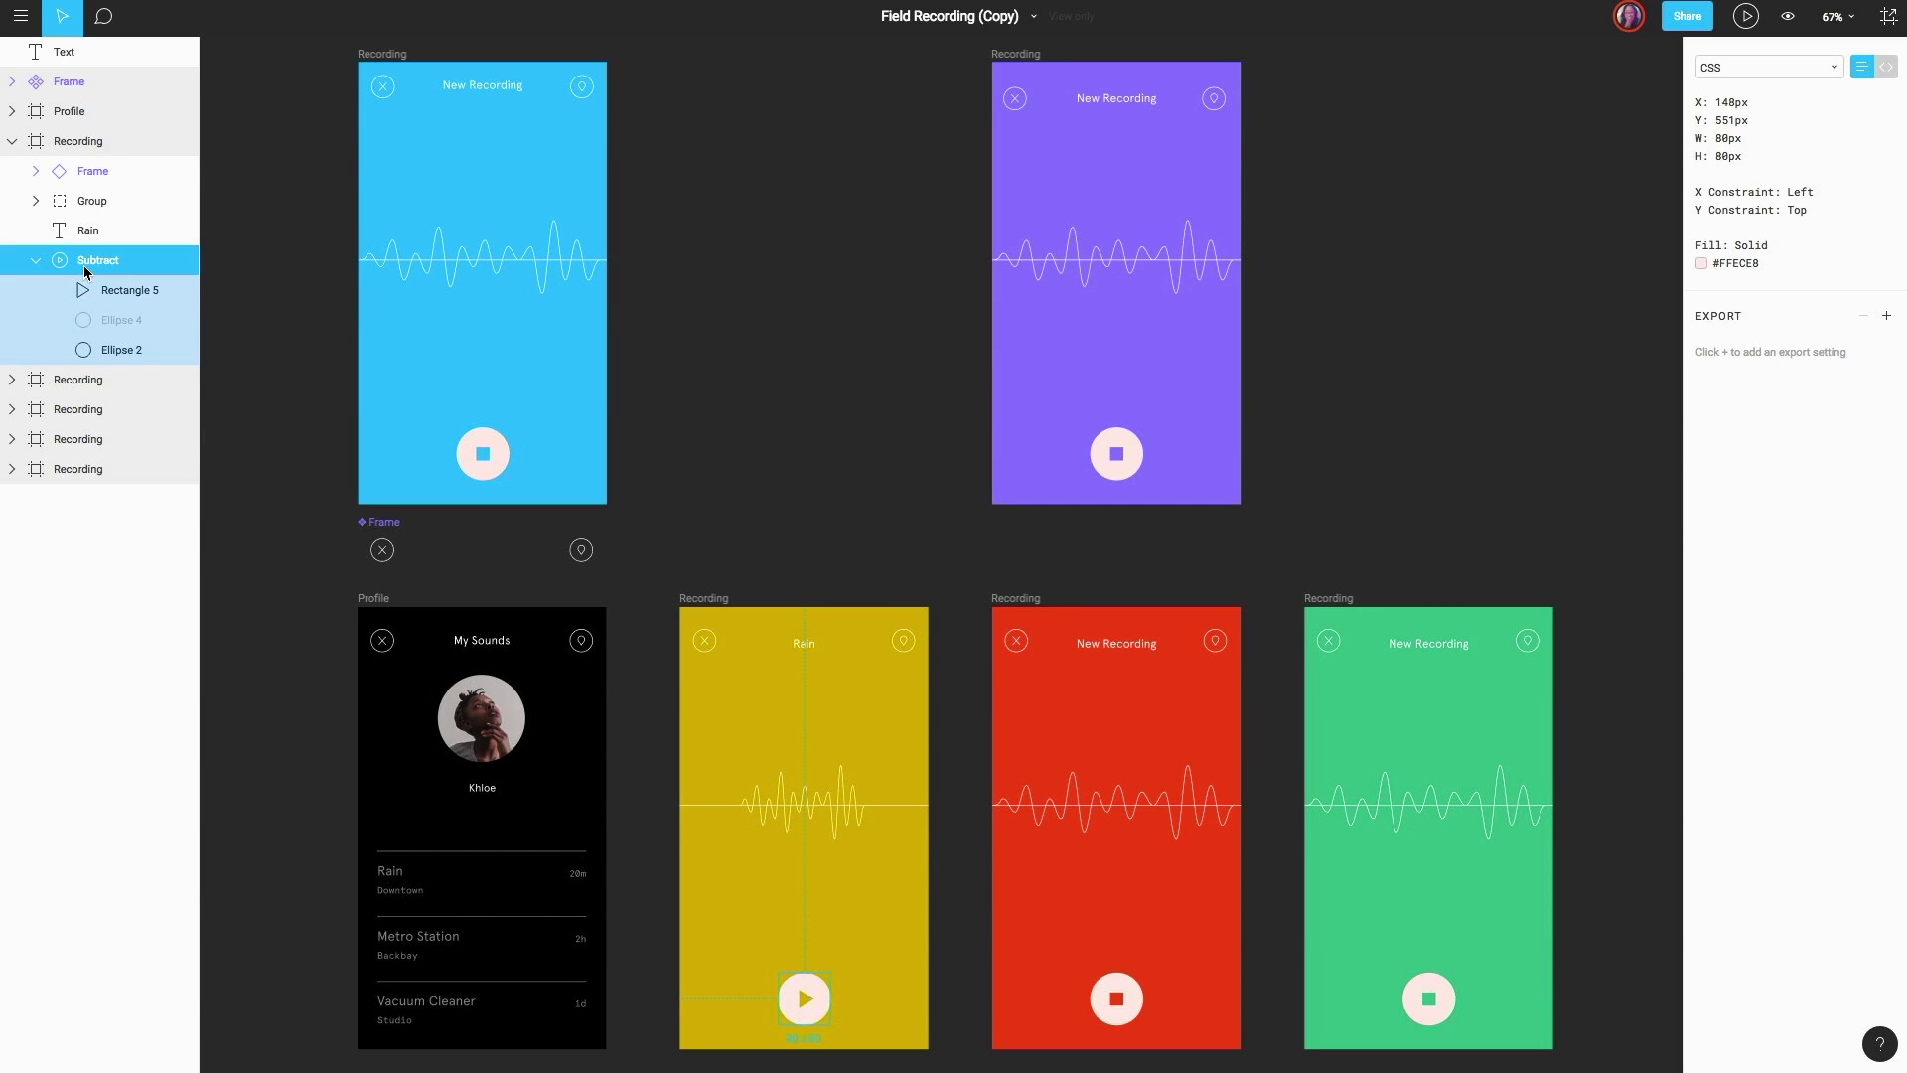